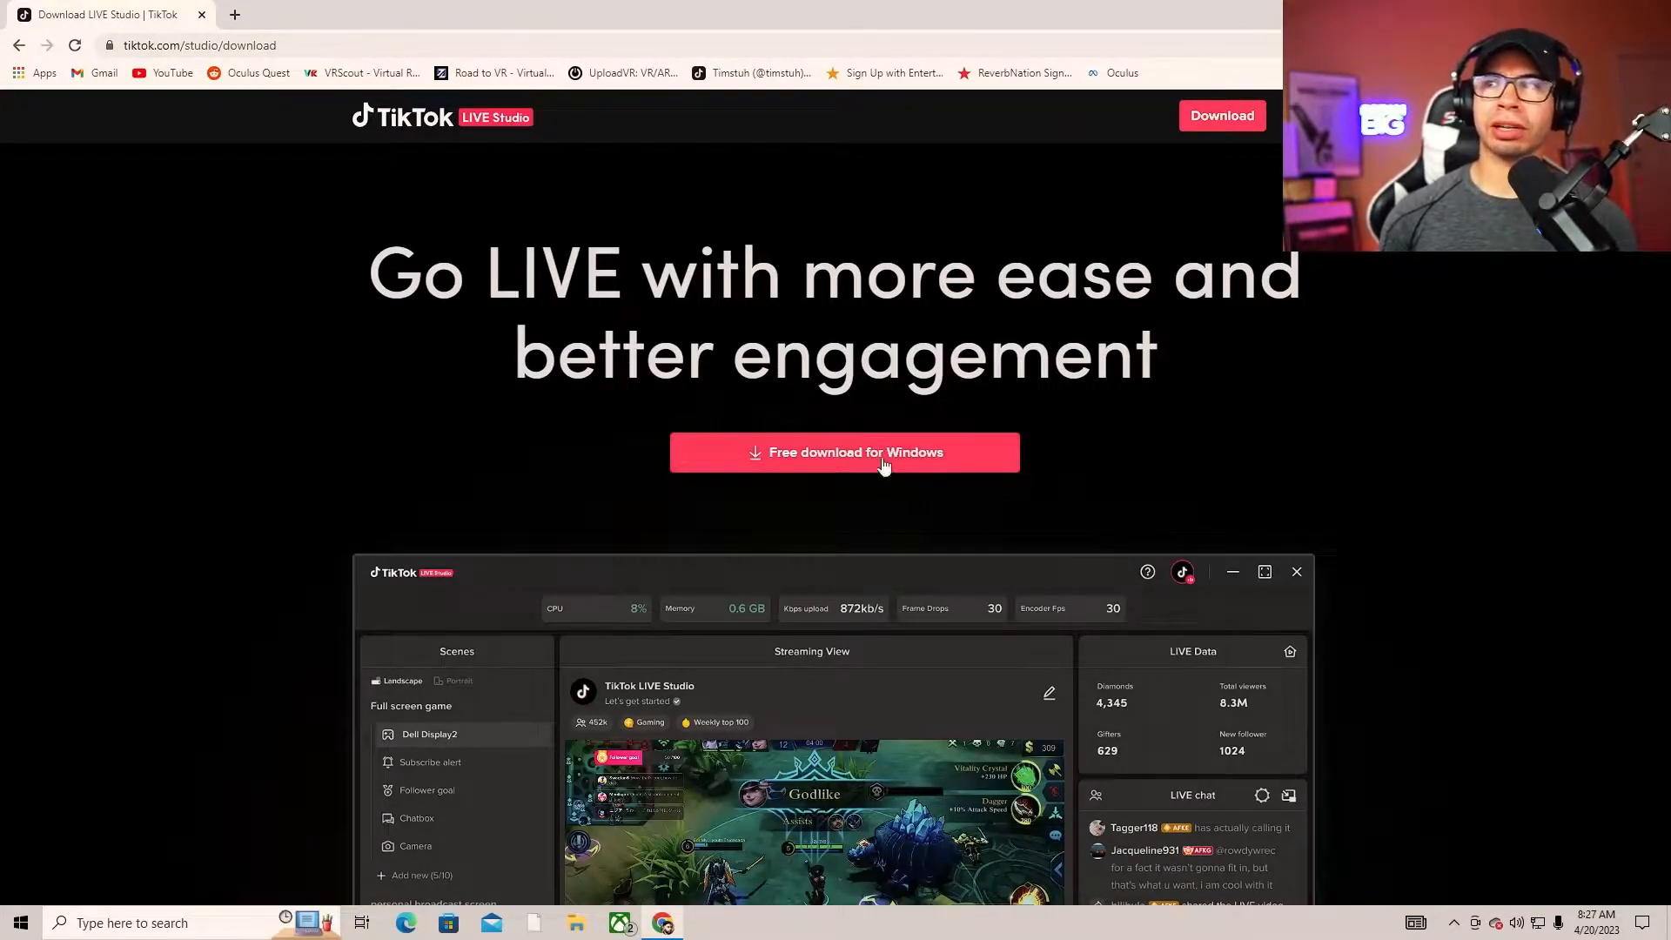
- Download TikTok LIVE Studio for Windows and start its guided setup for beginners
left_click(884, 468)
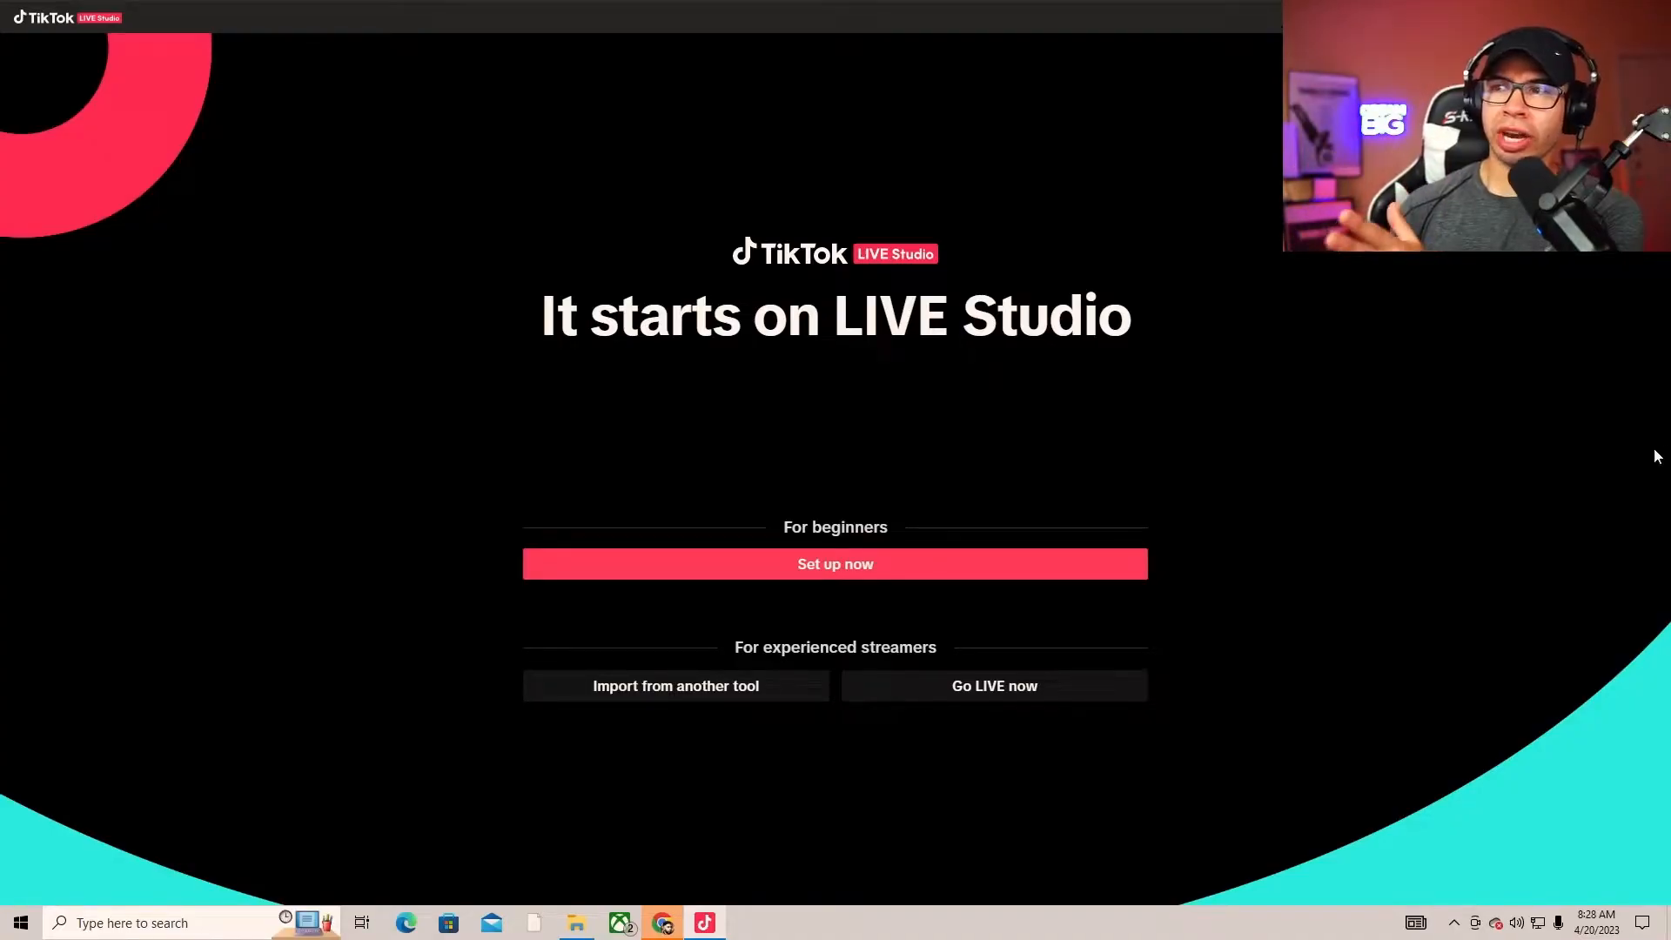
left_click(850, 577)
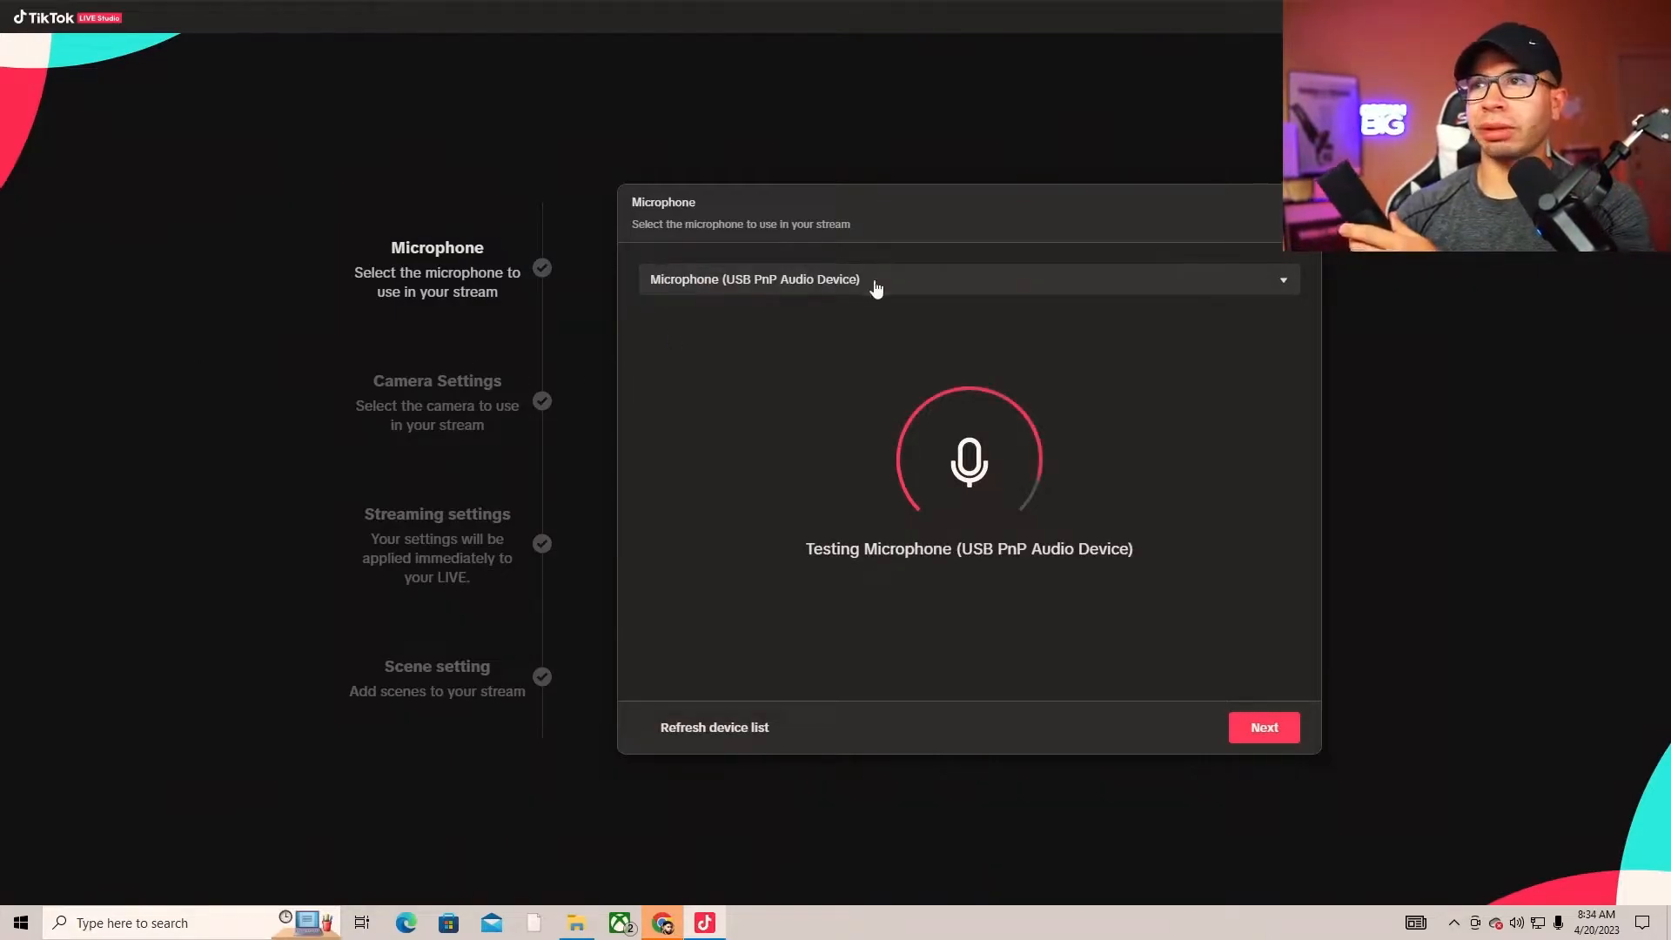
- Choose Microphone (USB PnP Audio Device) as the stream microphone and accept HD Pro Webcam C920 as the camera
left_click(876, 289)
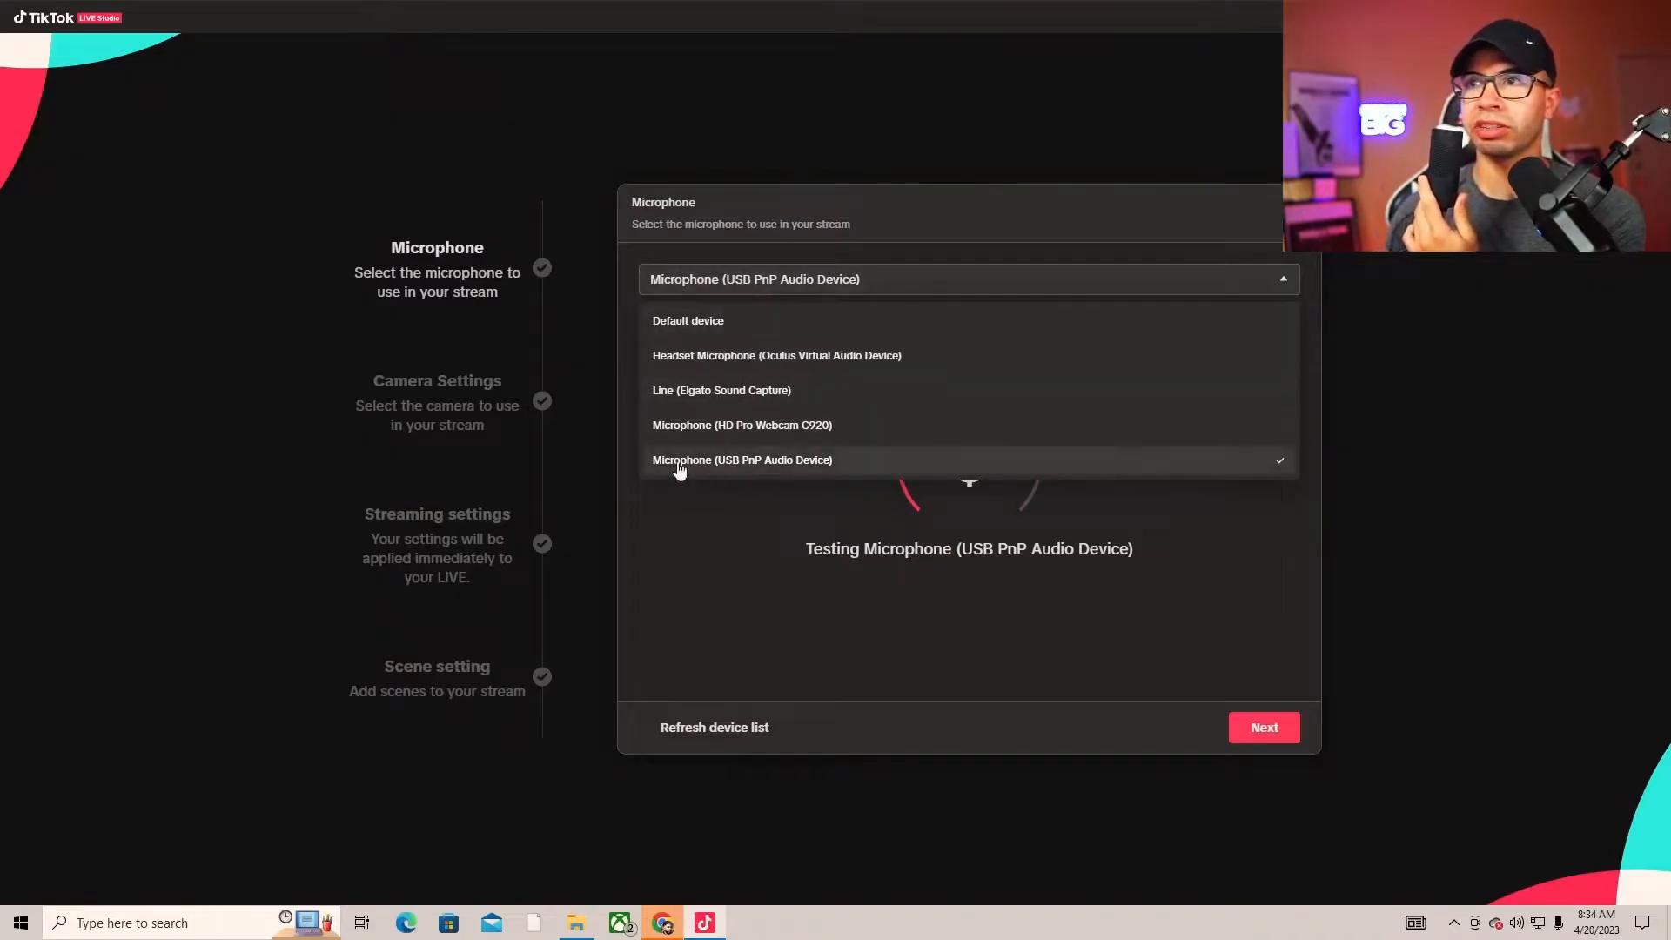
left_click(738, 461)
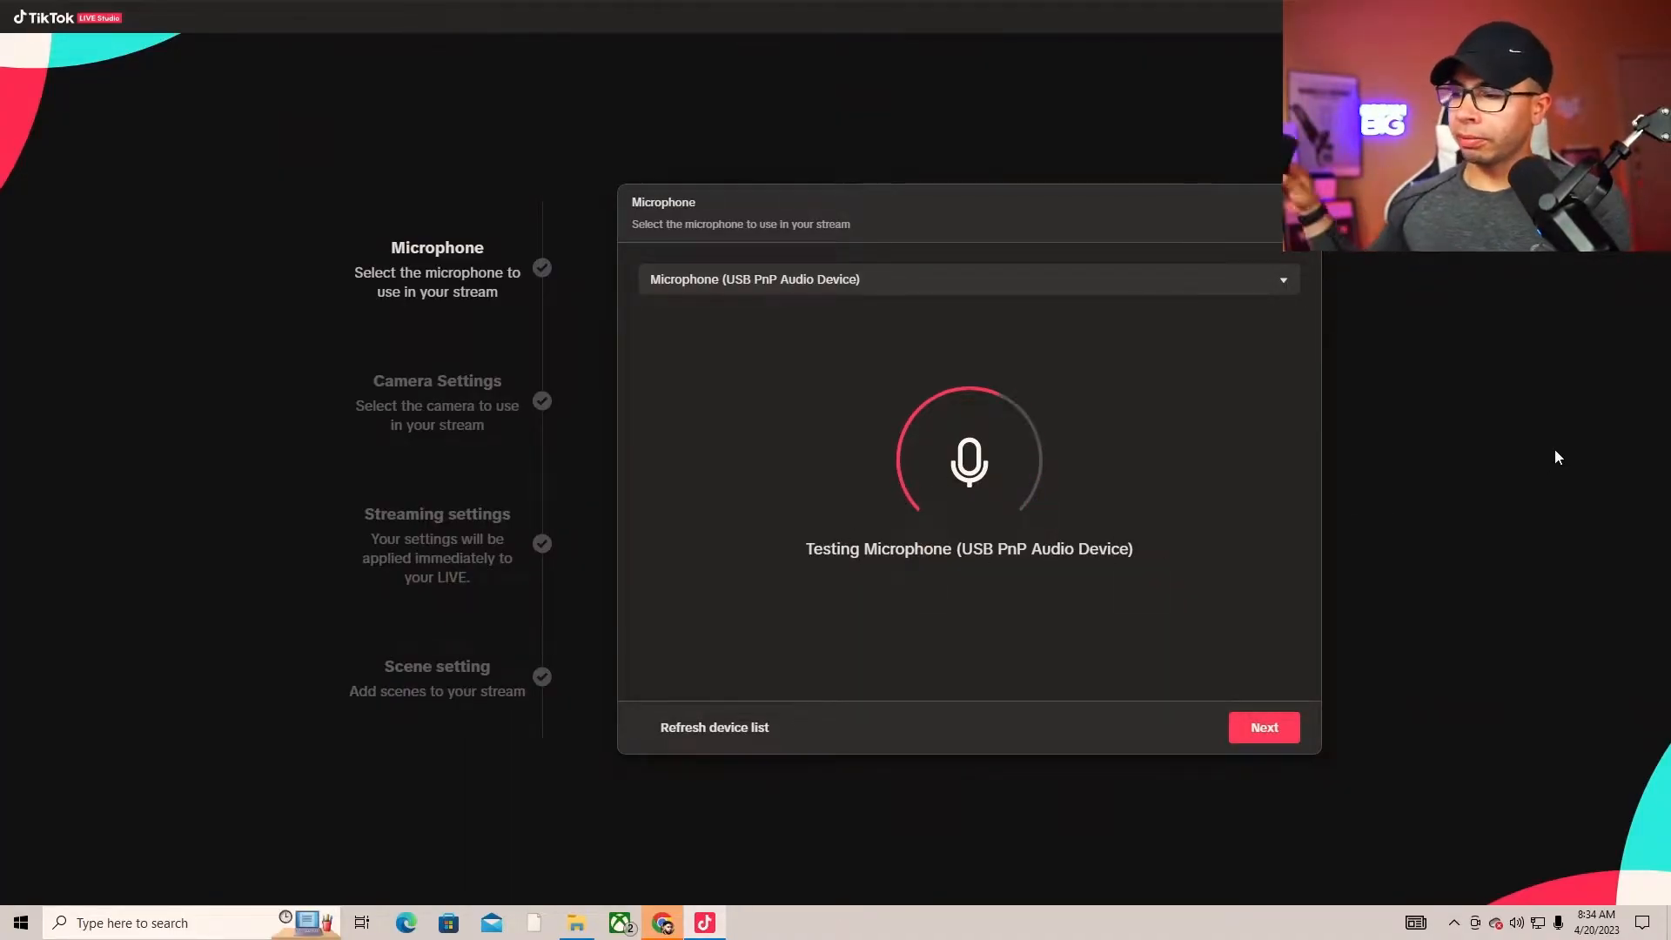
left_click(1287, 729)
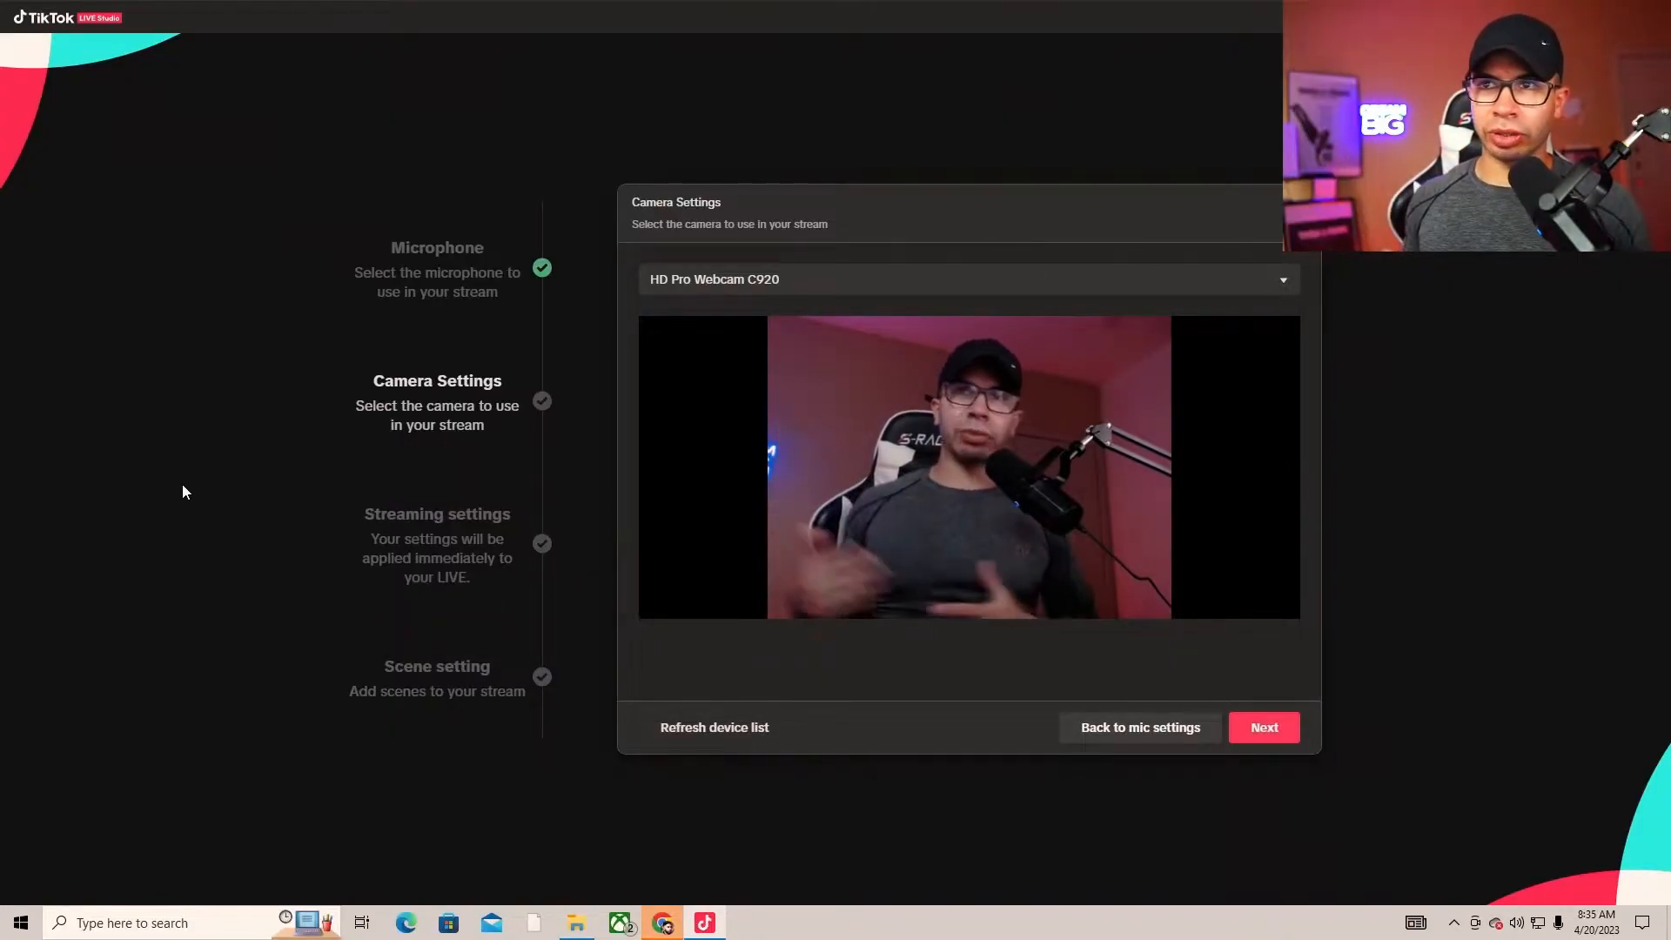
left_click(1255, 734)
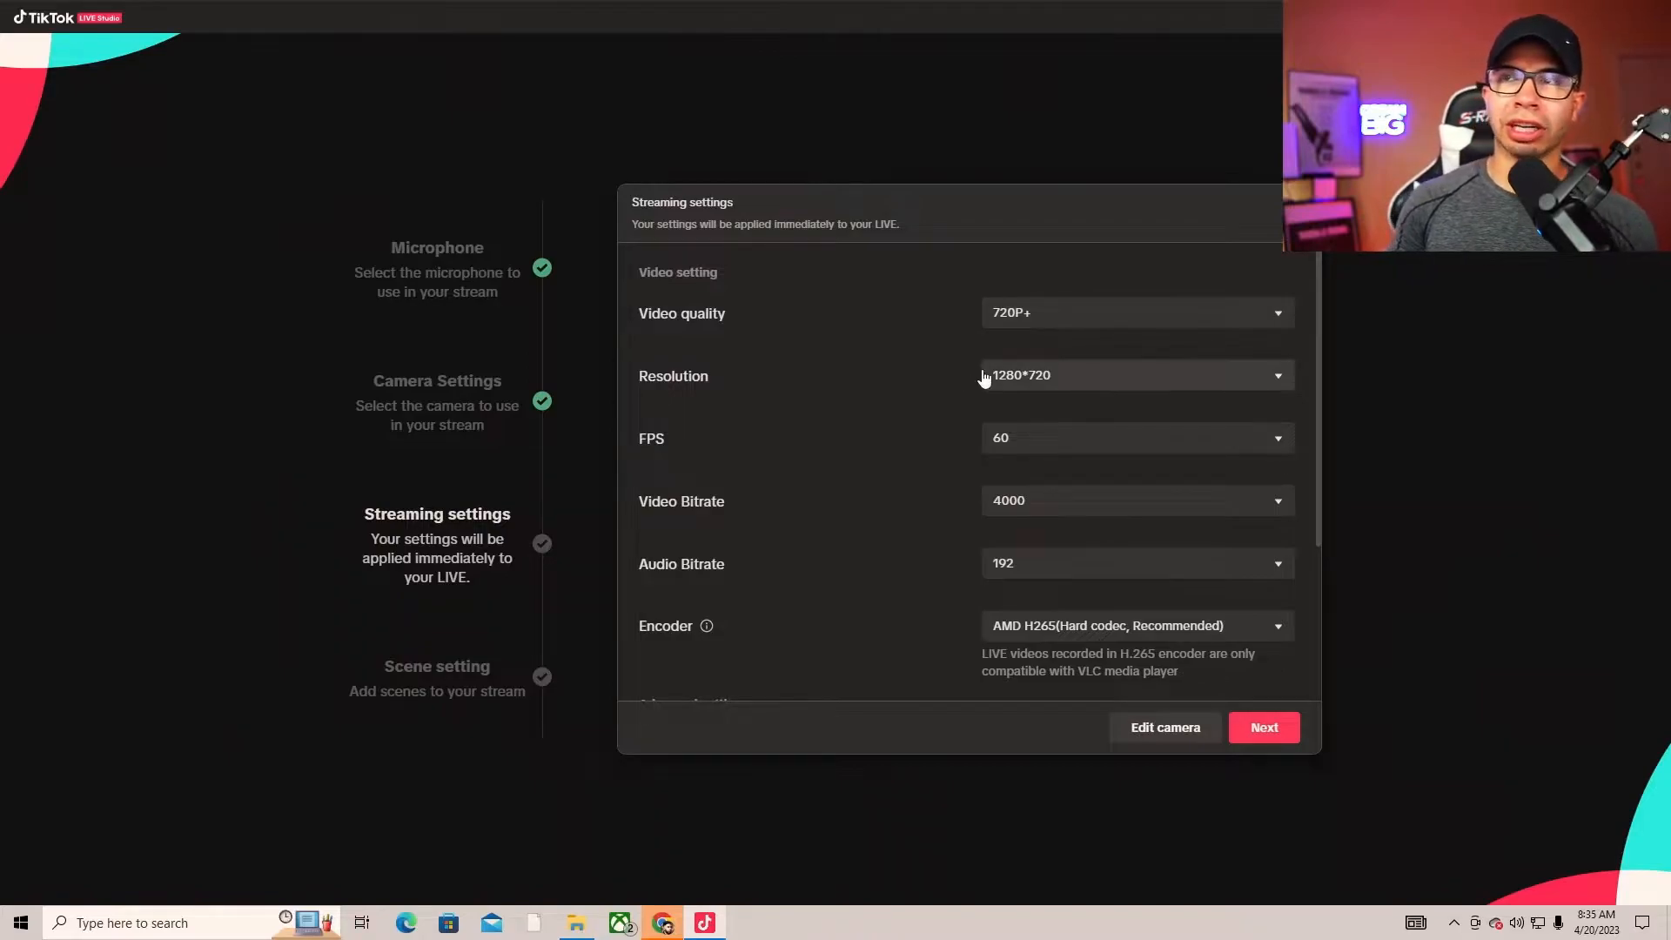
- Review the streaming settings, including the video quality, resolution and encoder options and the advanced settings
left_click(1071, 323)
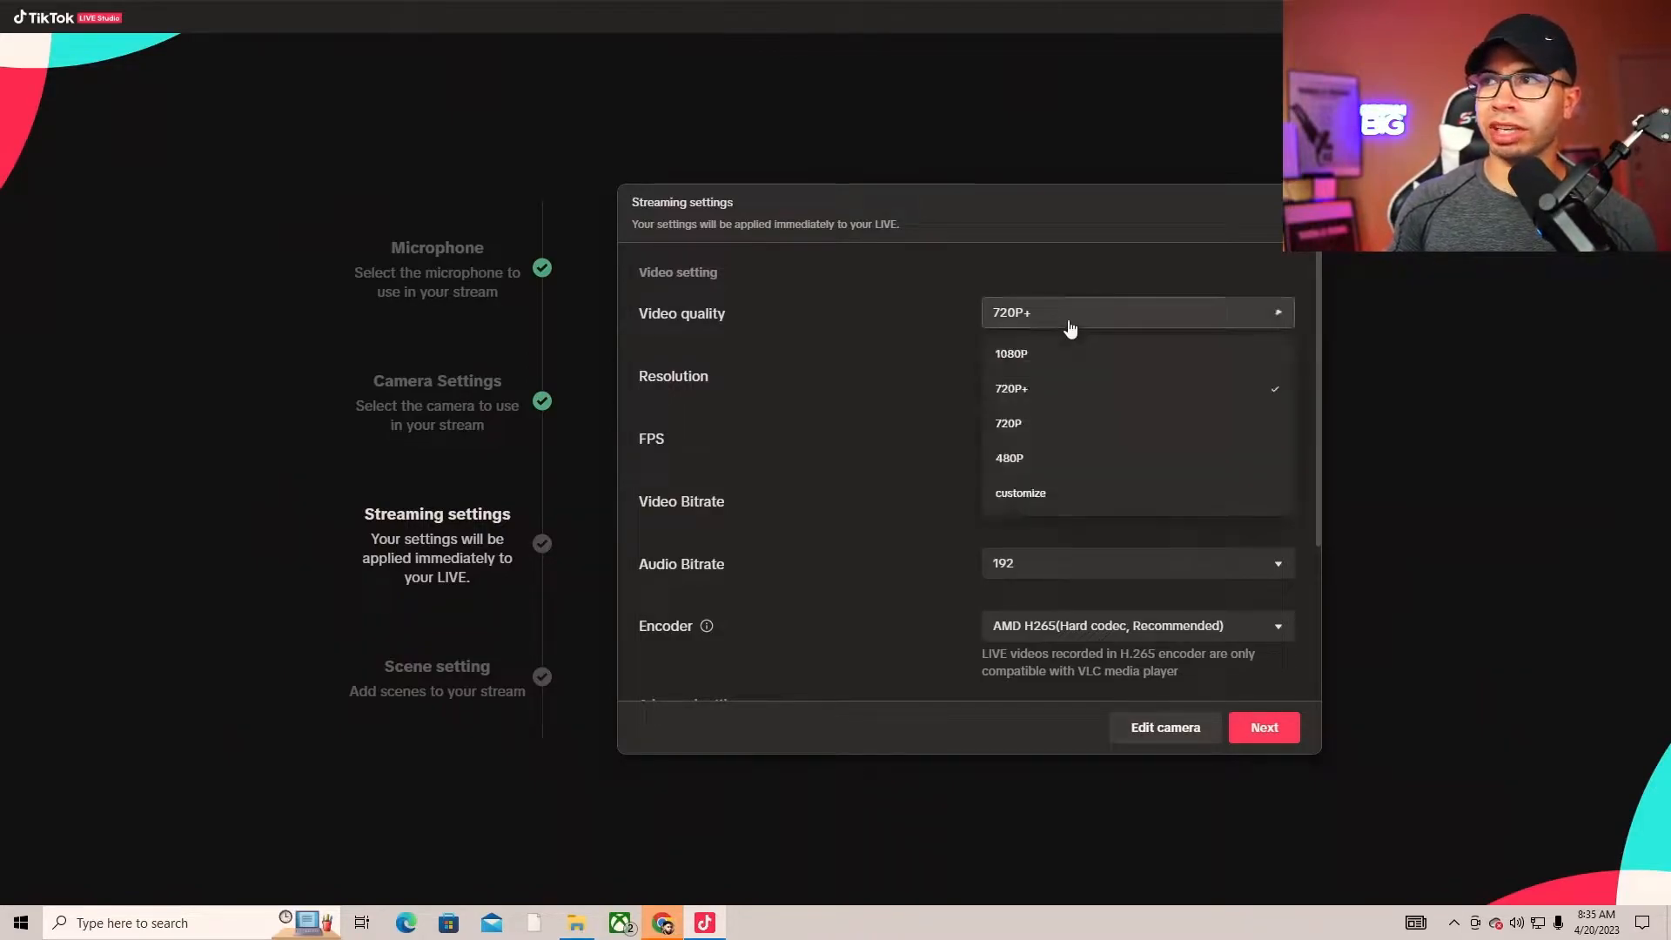
left_click(1044, 322)
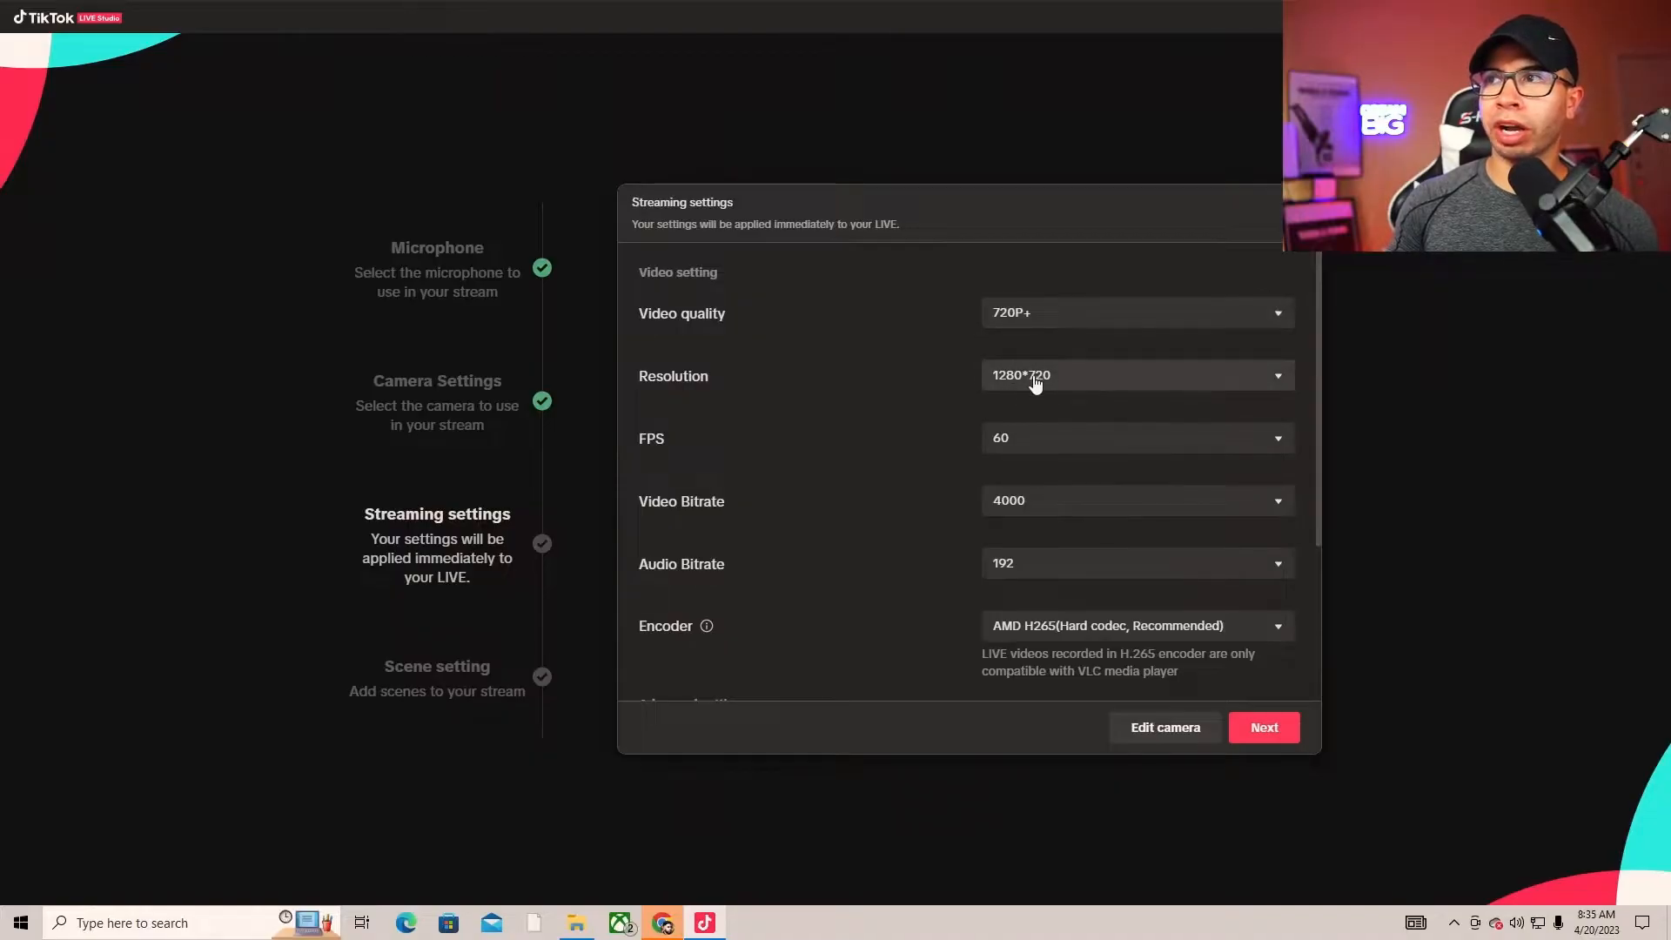
left_click(1035, 383)
left_click(974, 383)
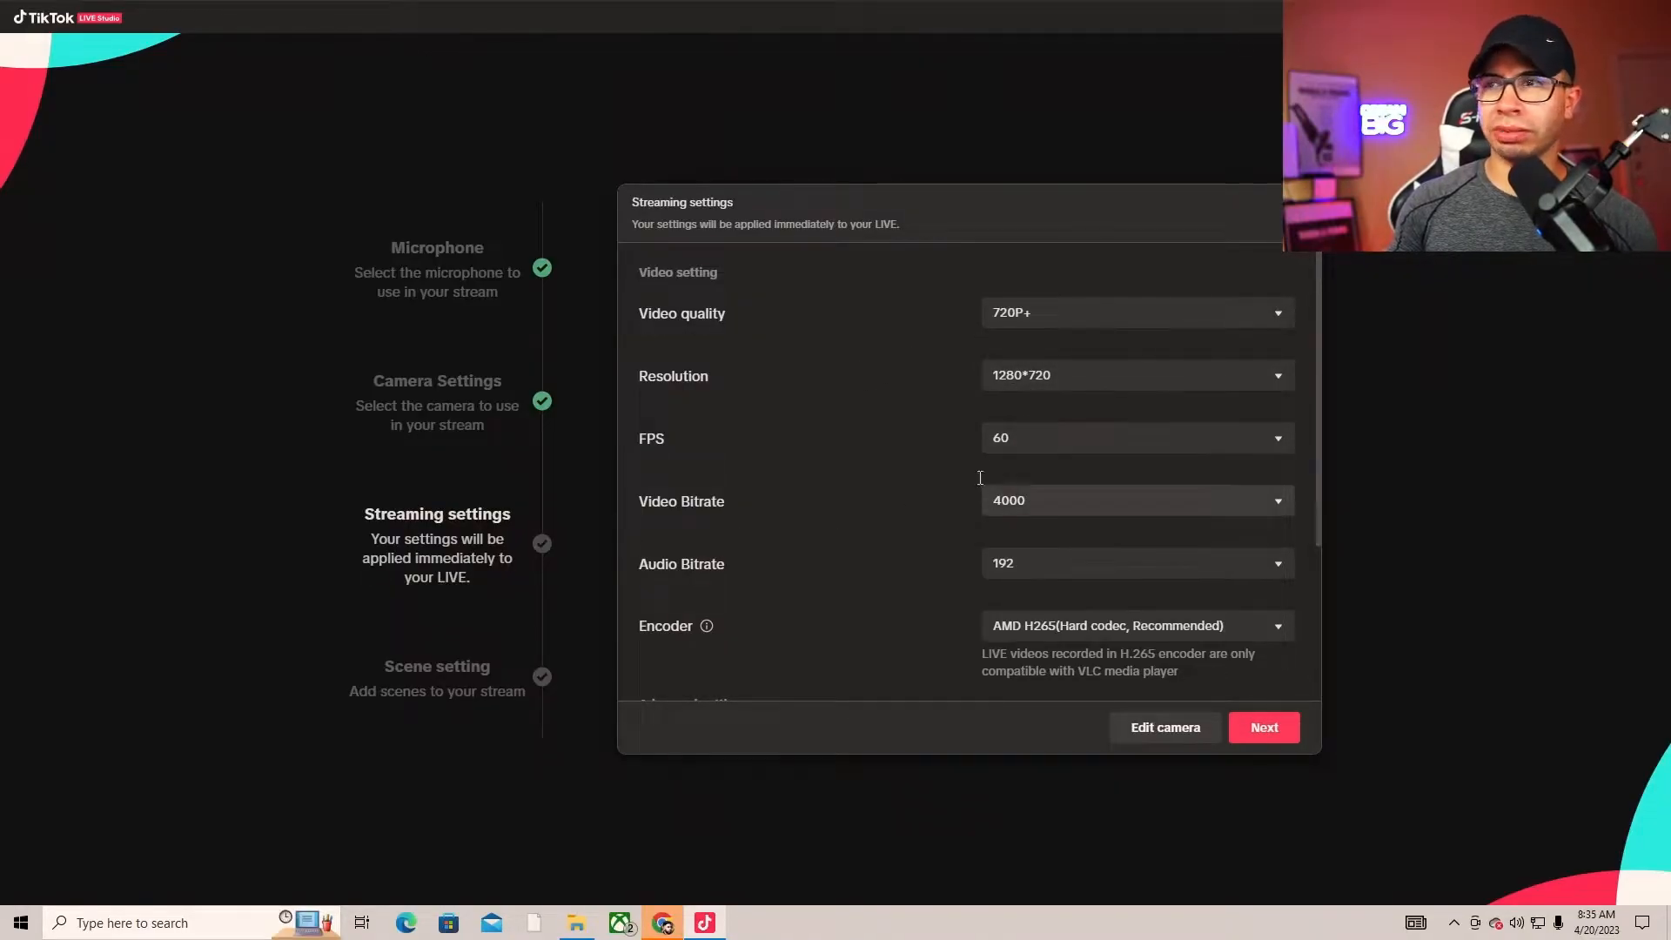
scroll(701, 440, "down", 1)
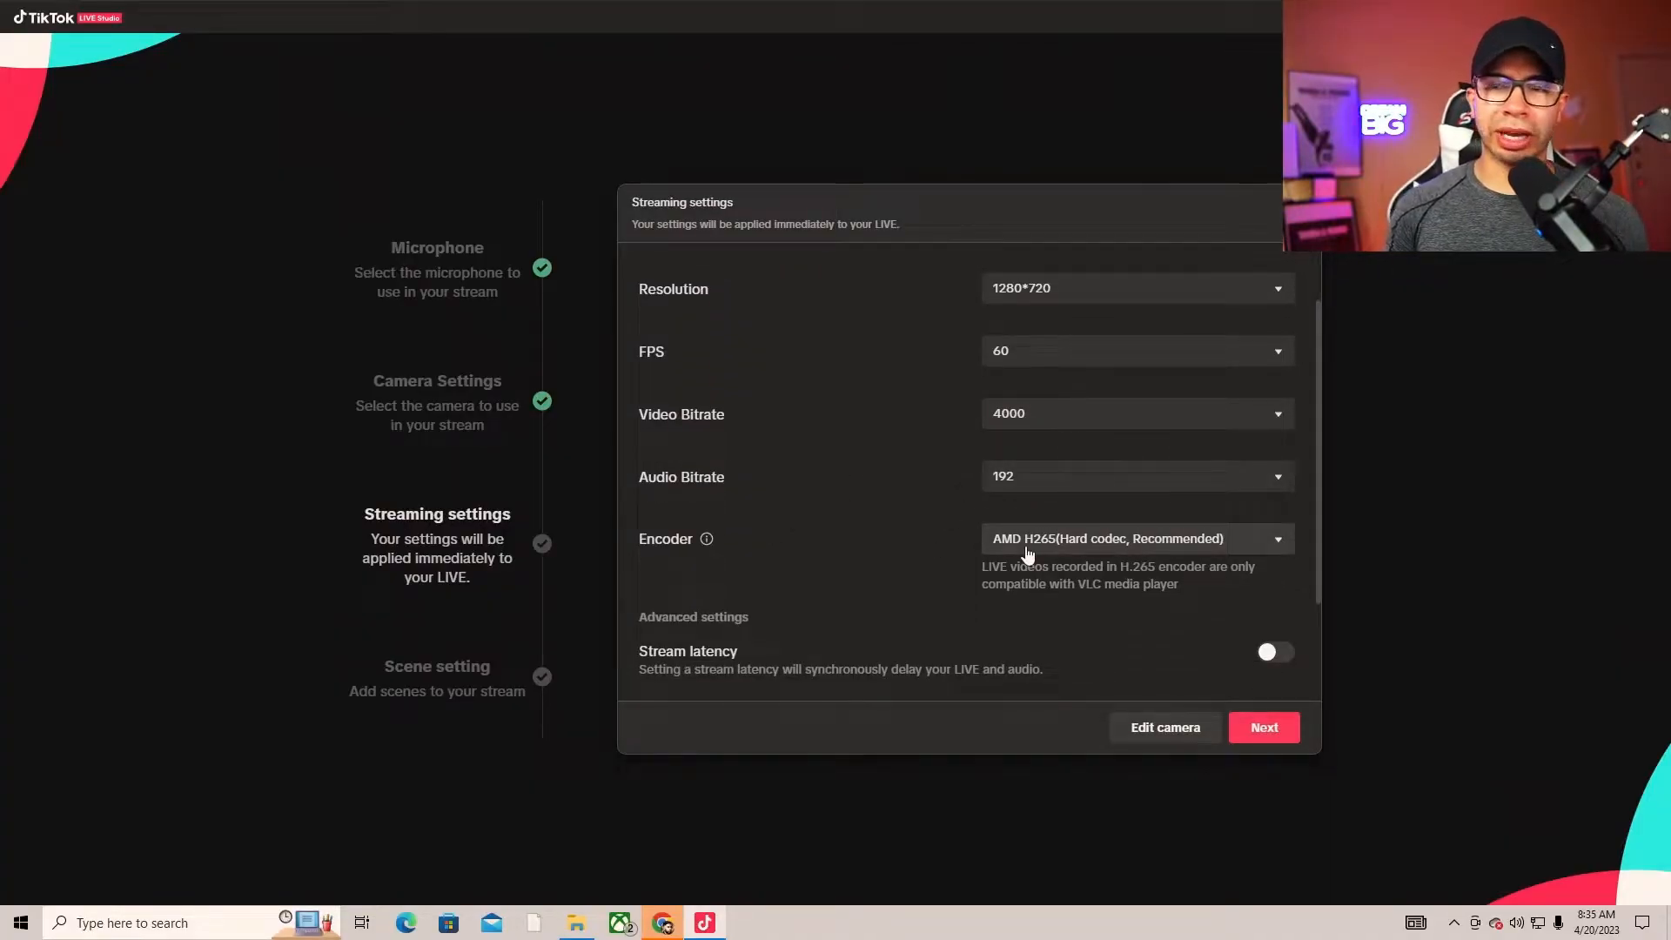
scroll(1026, 553, "down", 2)
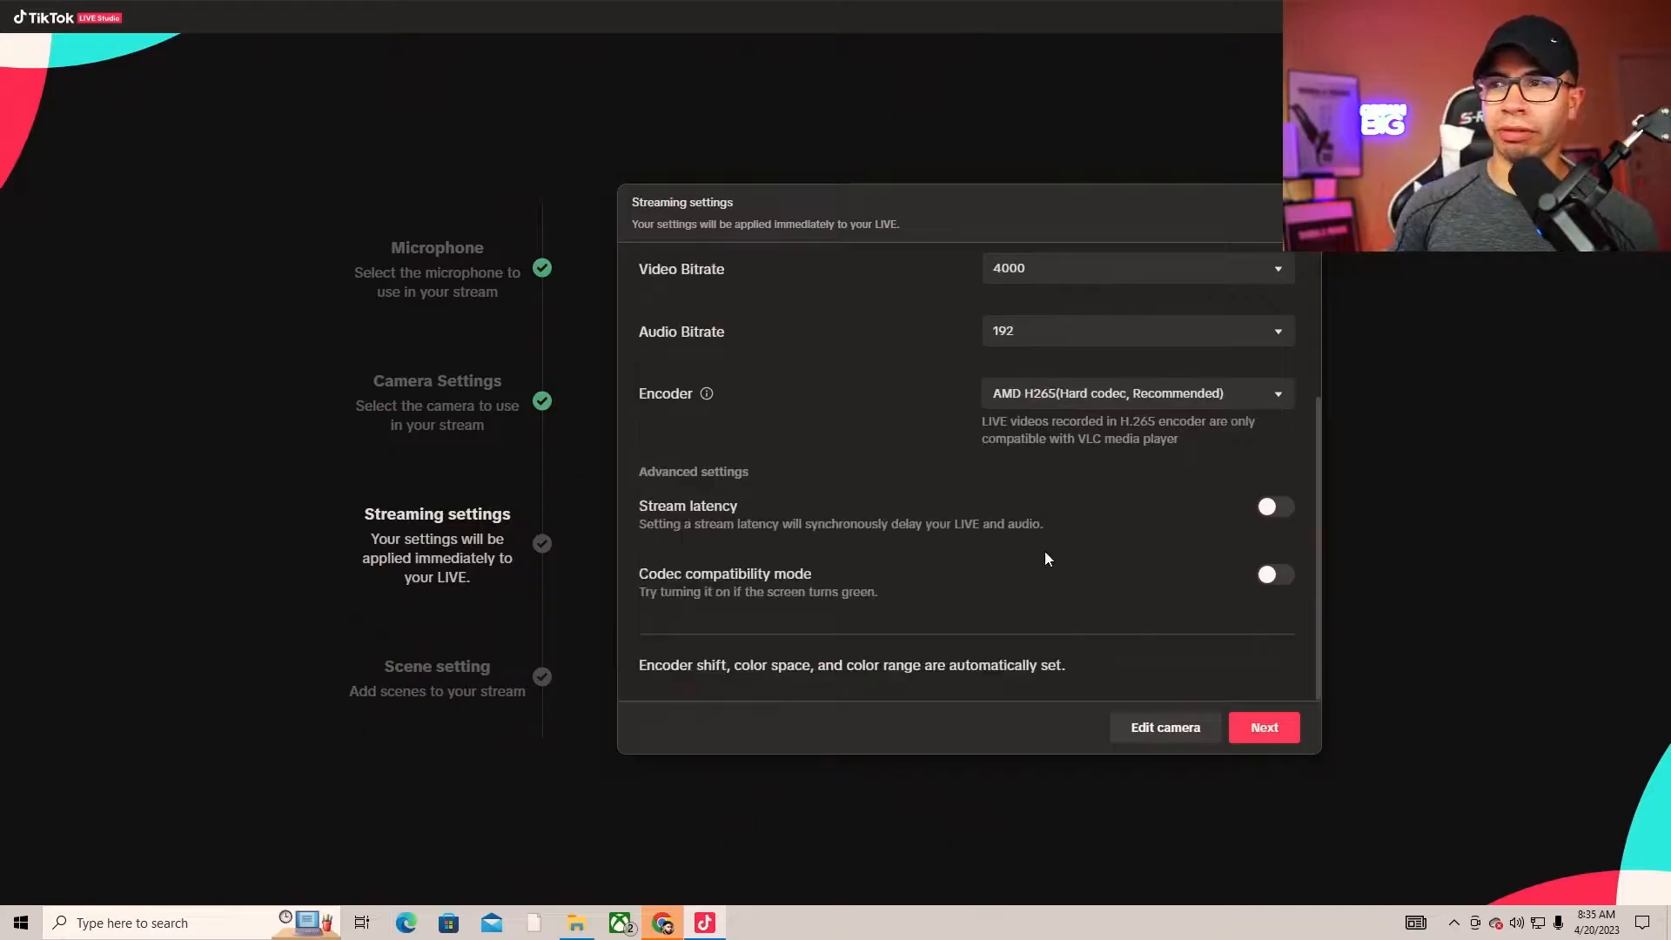
scroll(1044, 552, "up", 1)
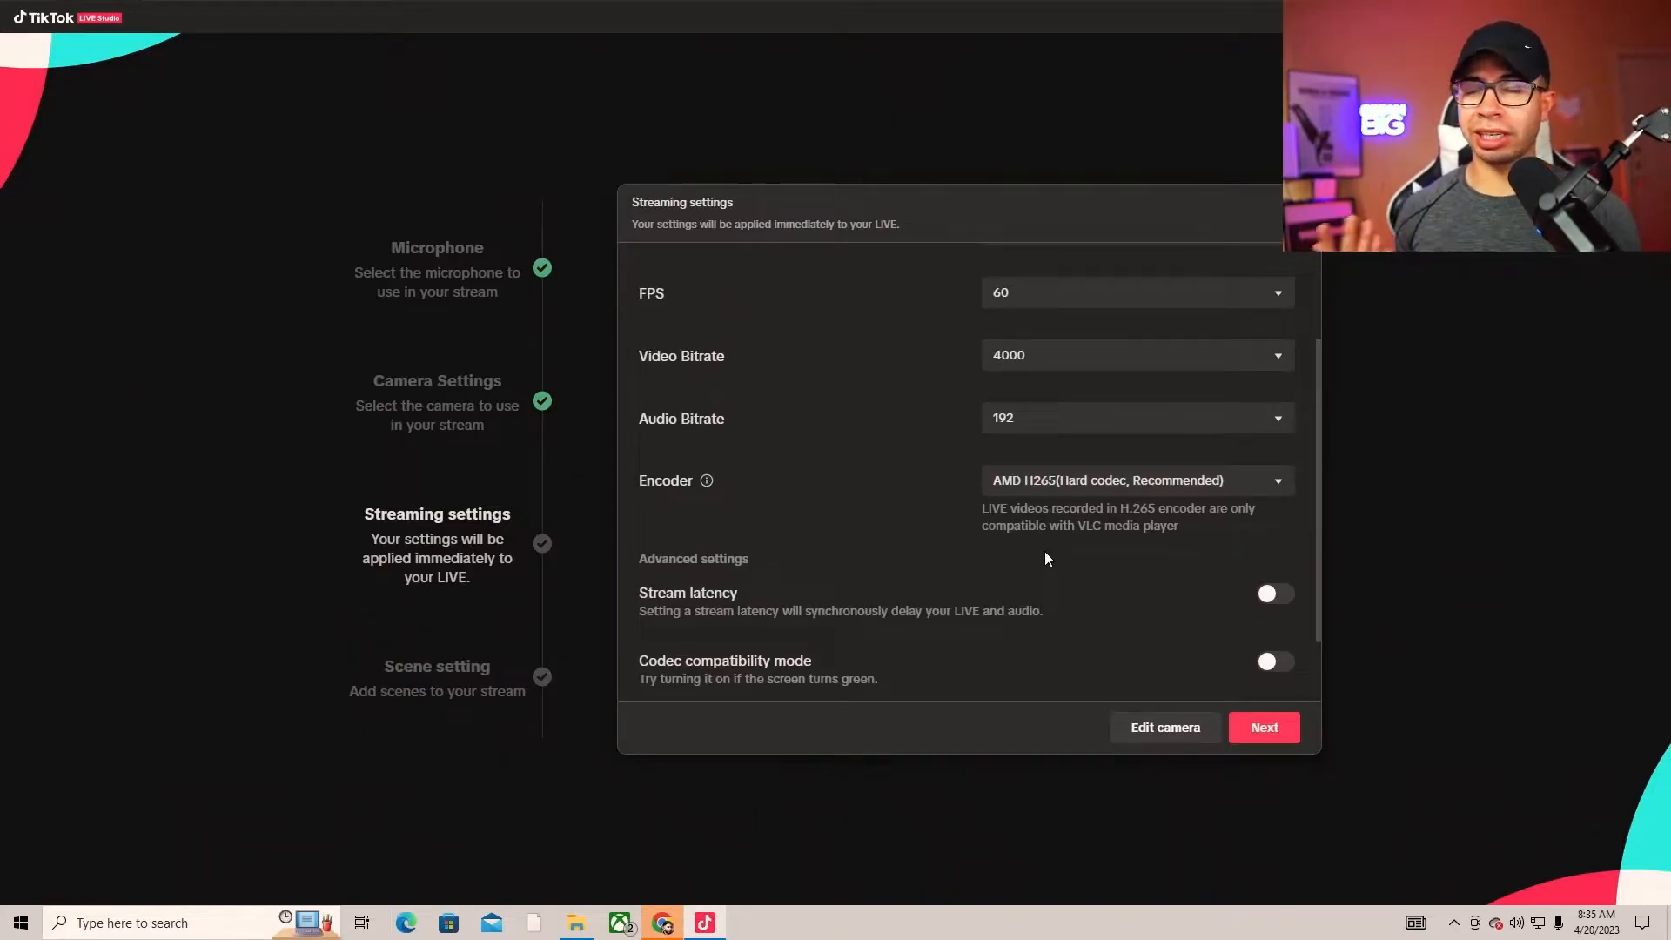
left_click(1069, 493)
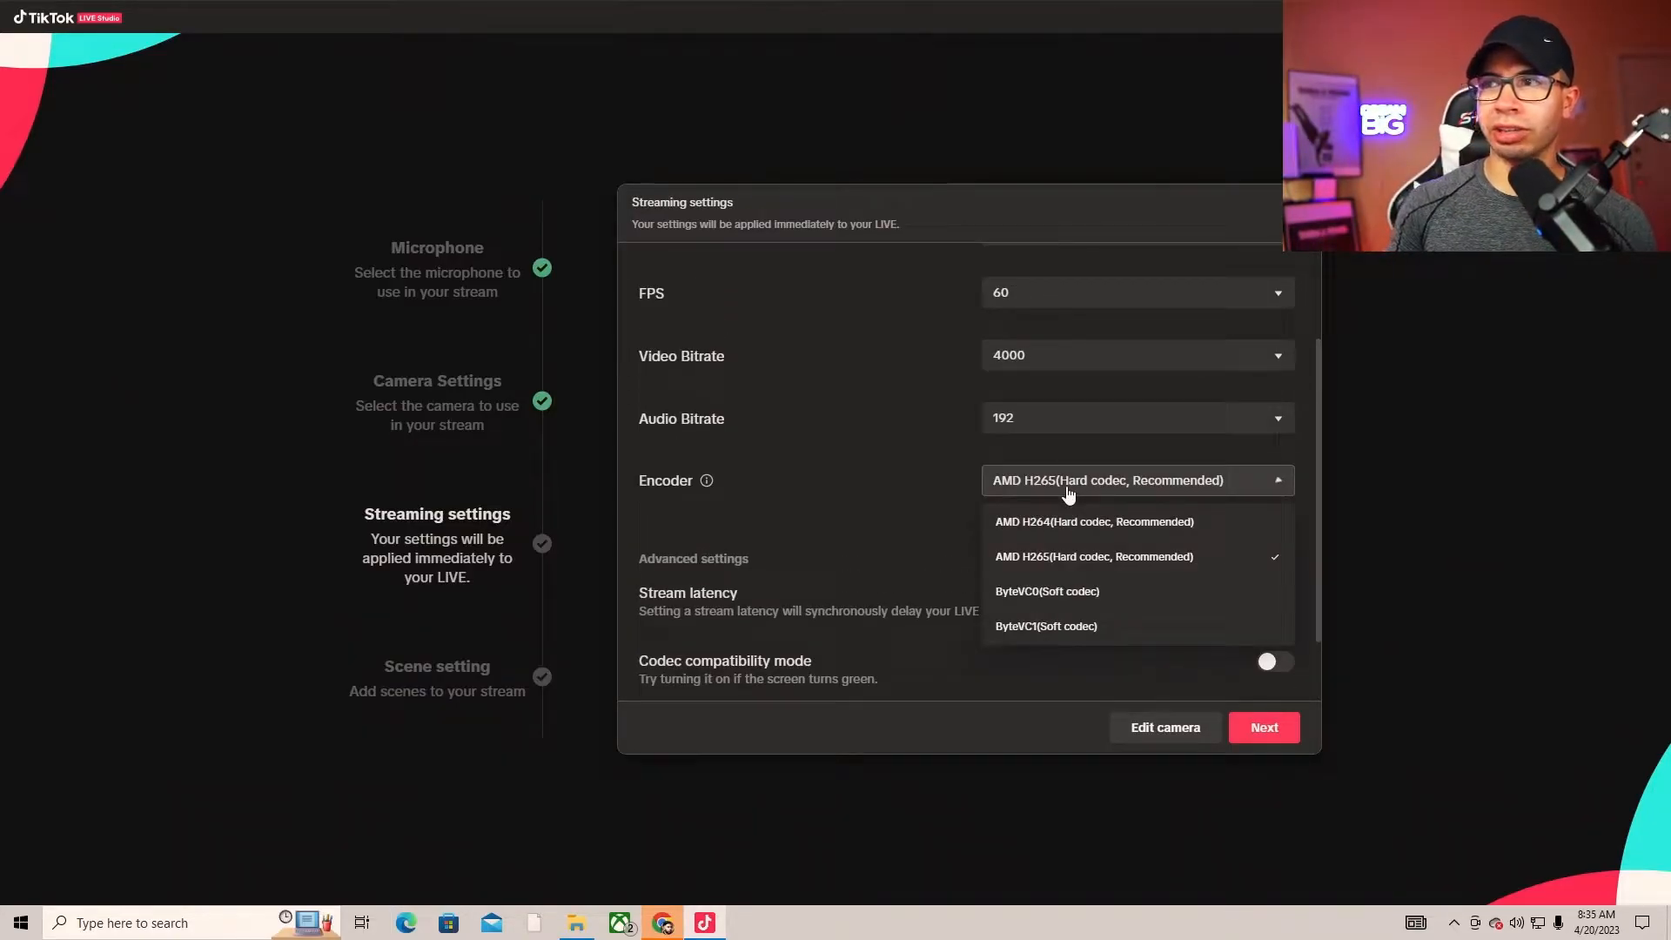
left_click(1069, 494)
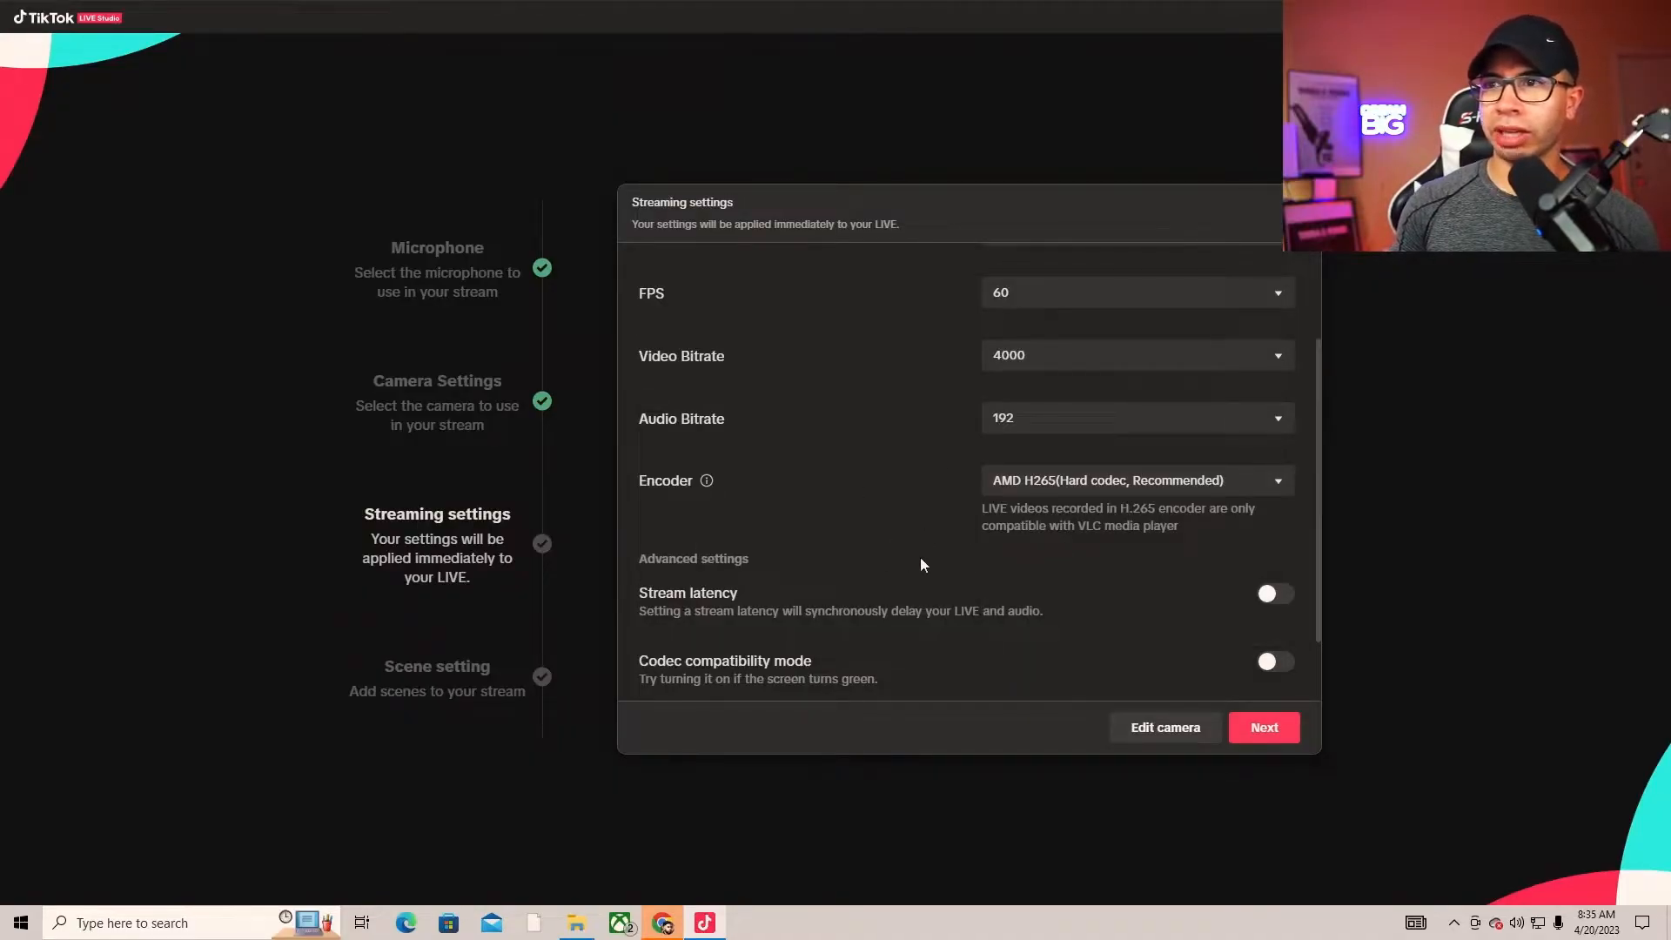
scroll(905, 561, "down", 1)
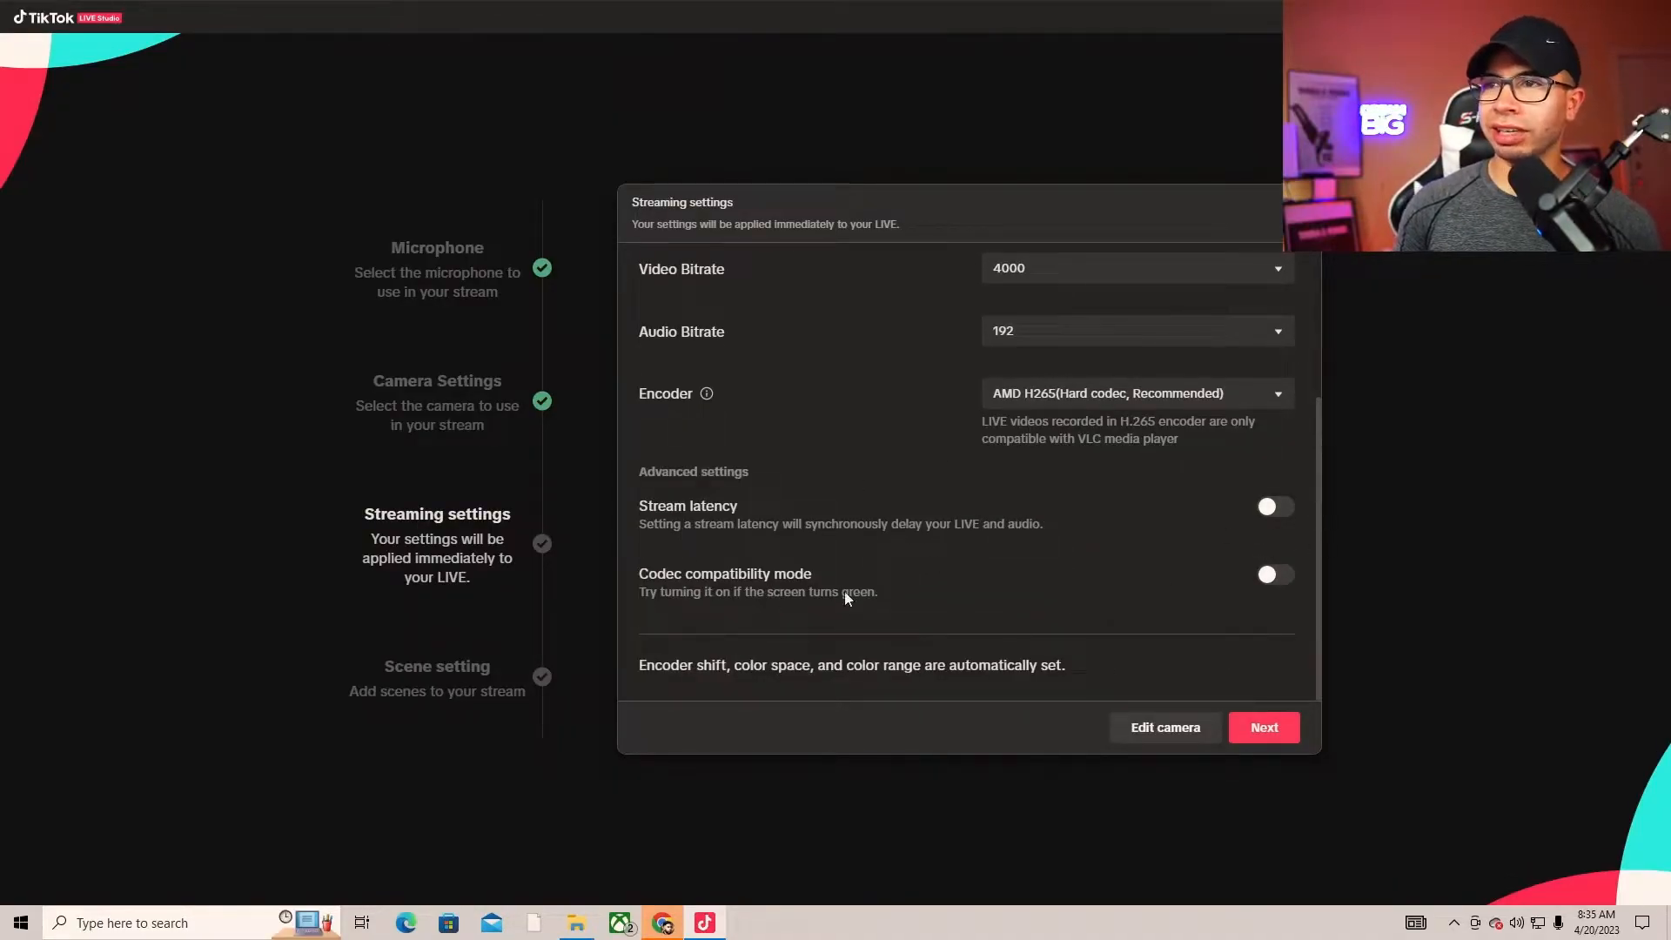
- Accept the streaming settings, choose portrait scenes for the stream and finish the setup
left_click(1275, 733)
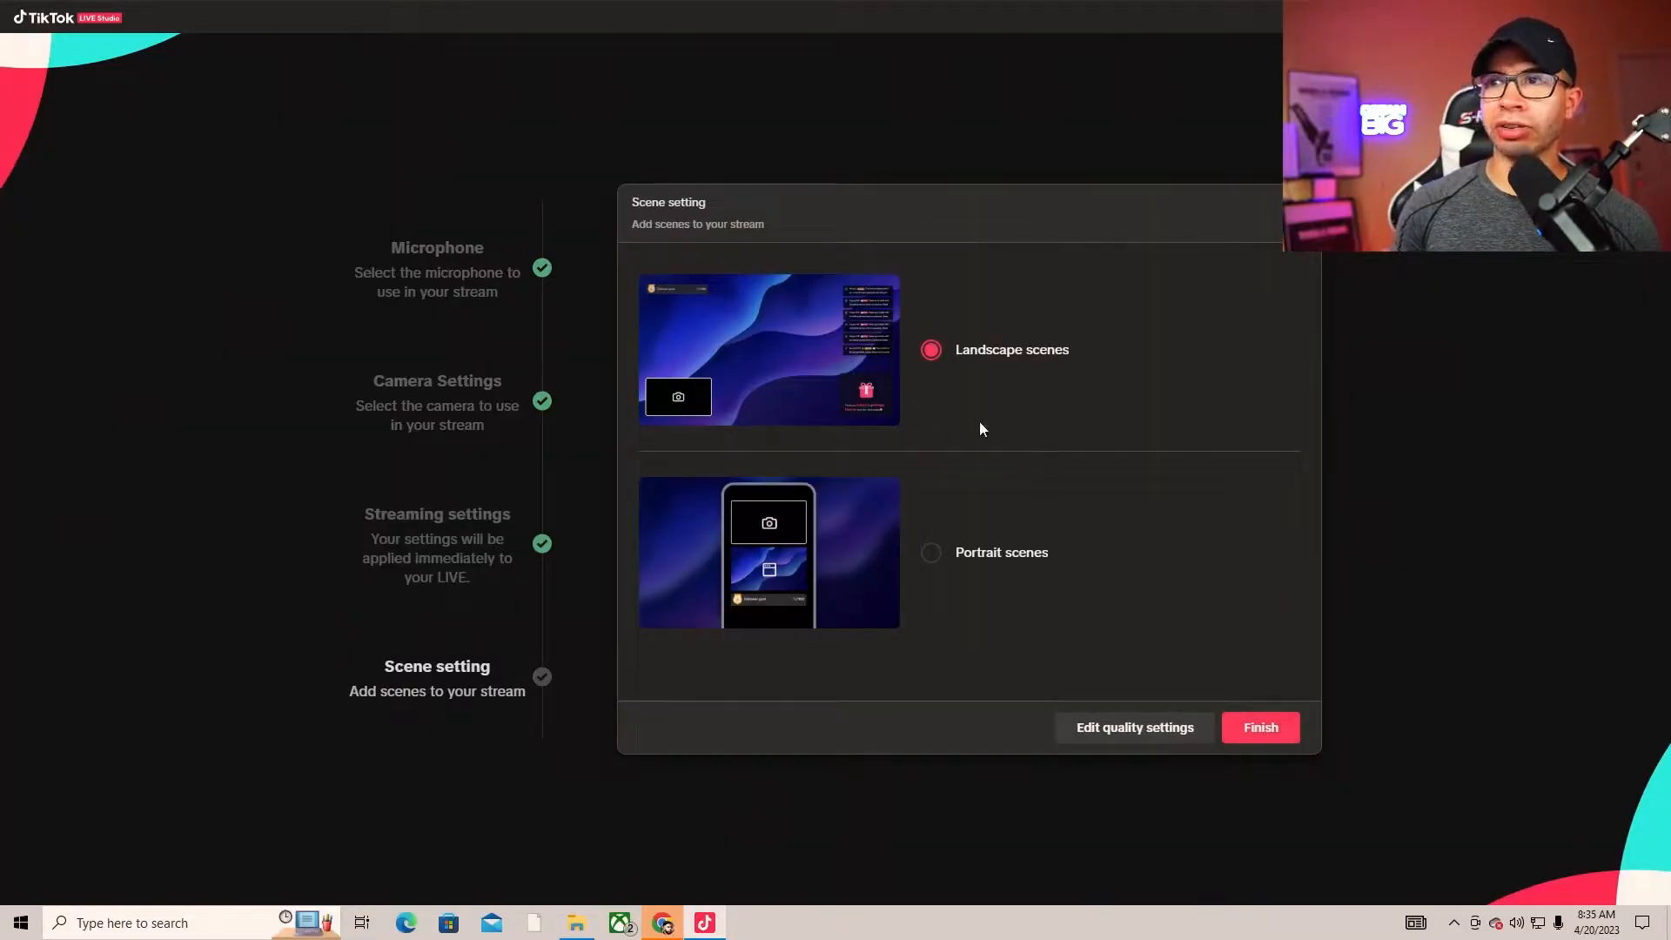
left_click(931, 552)
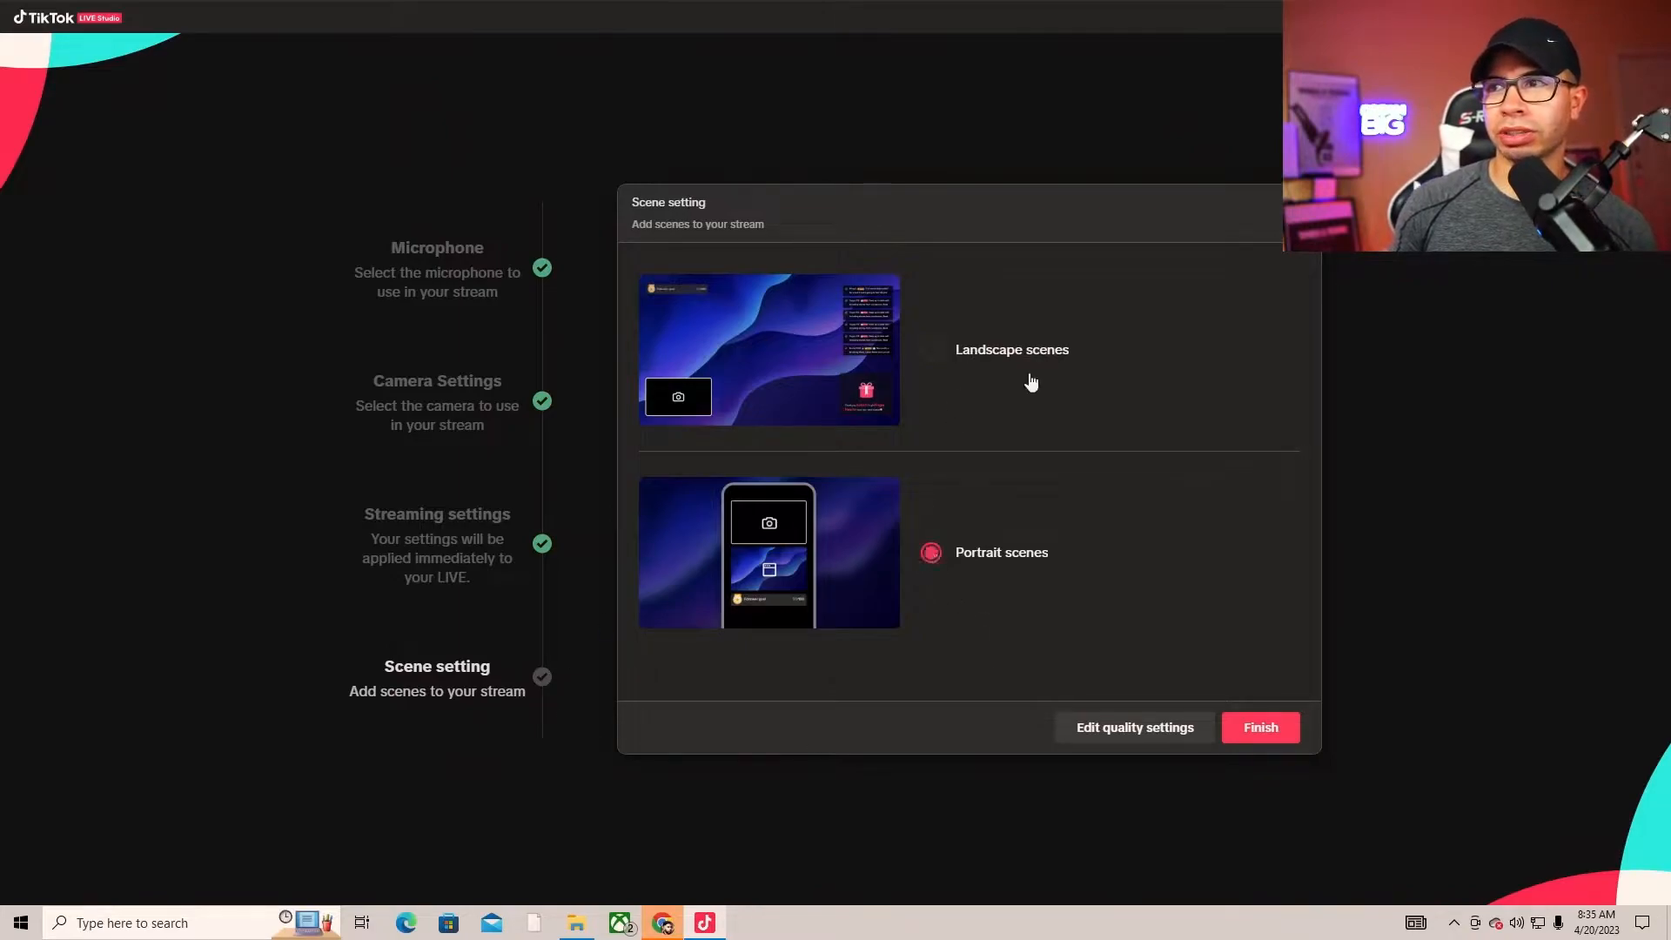
left_click(1258, 729)
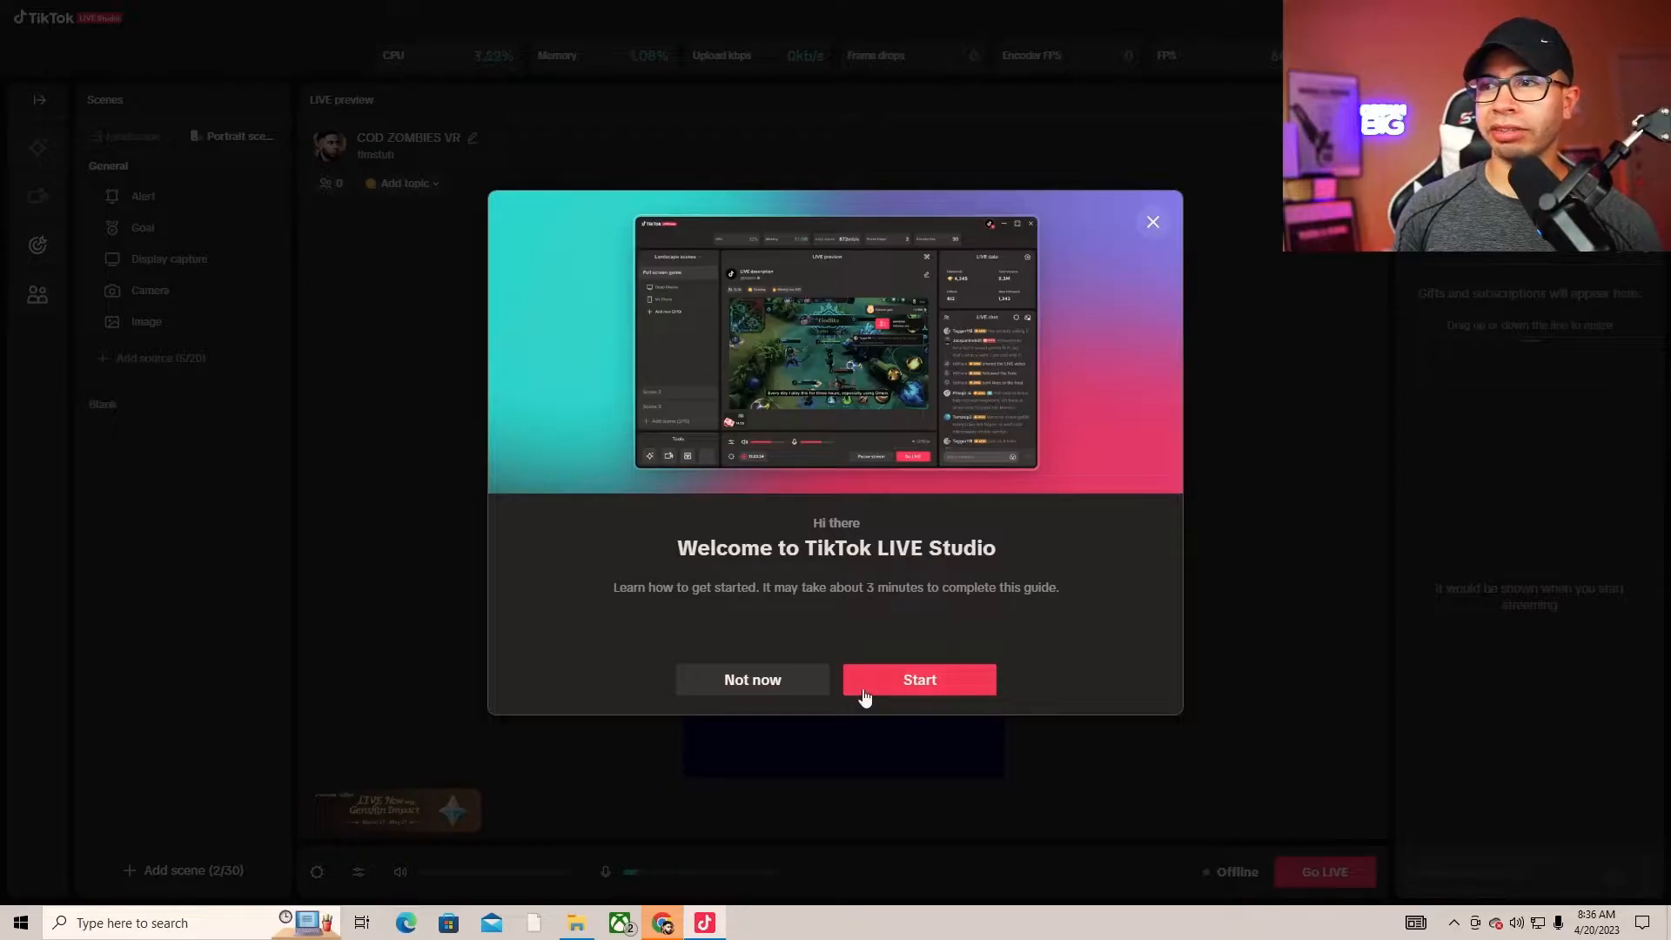
- Start the welcome guide and hide the Goal source in the portrait scene
left_click(919, 679)
left_click(979, 557)
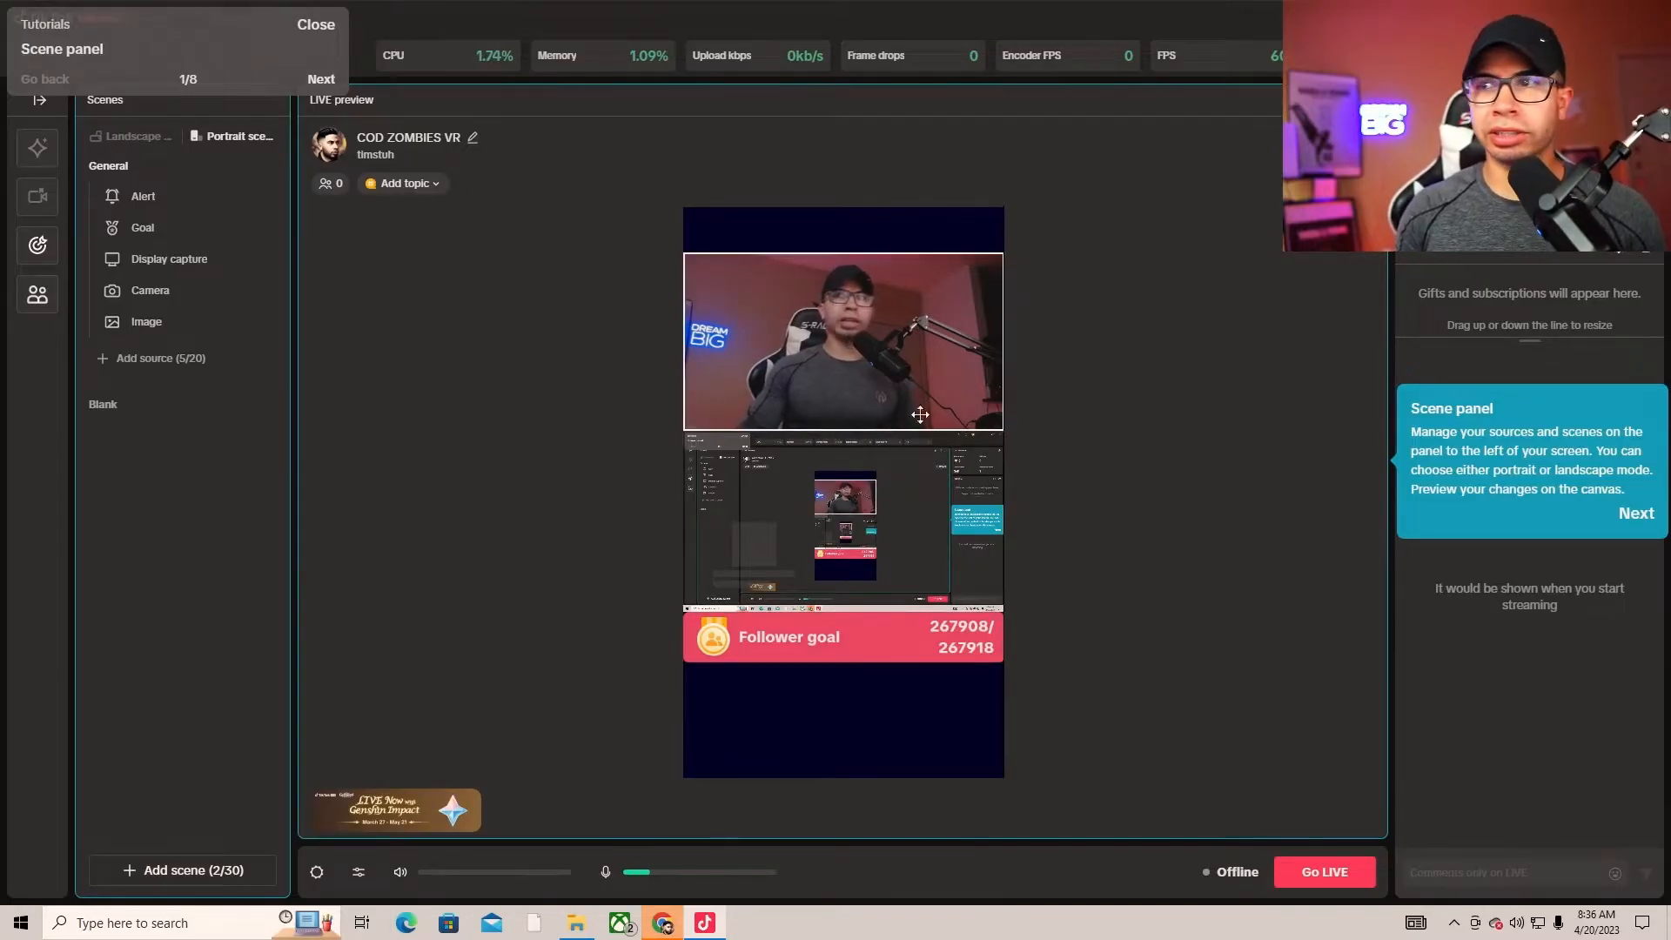
left_click(884, 639)
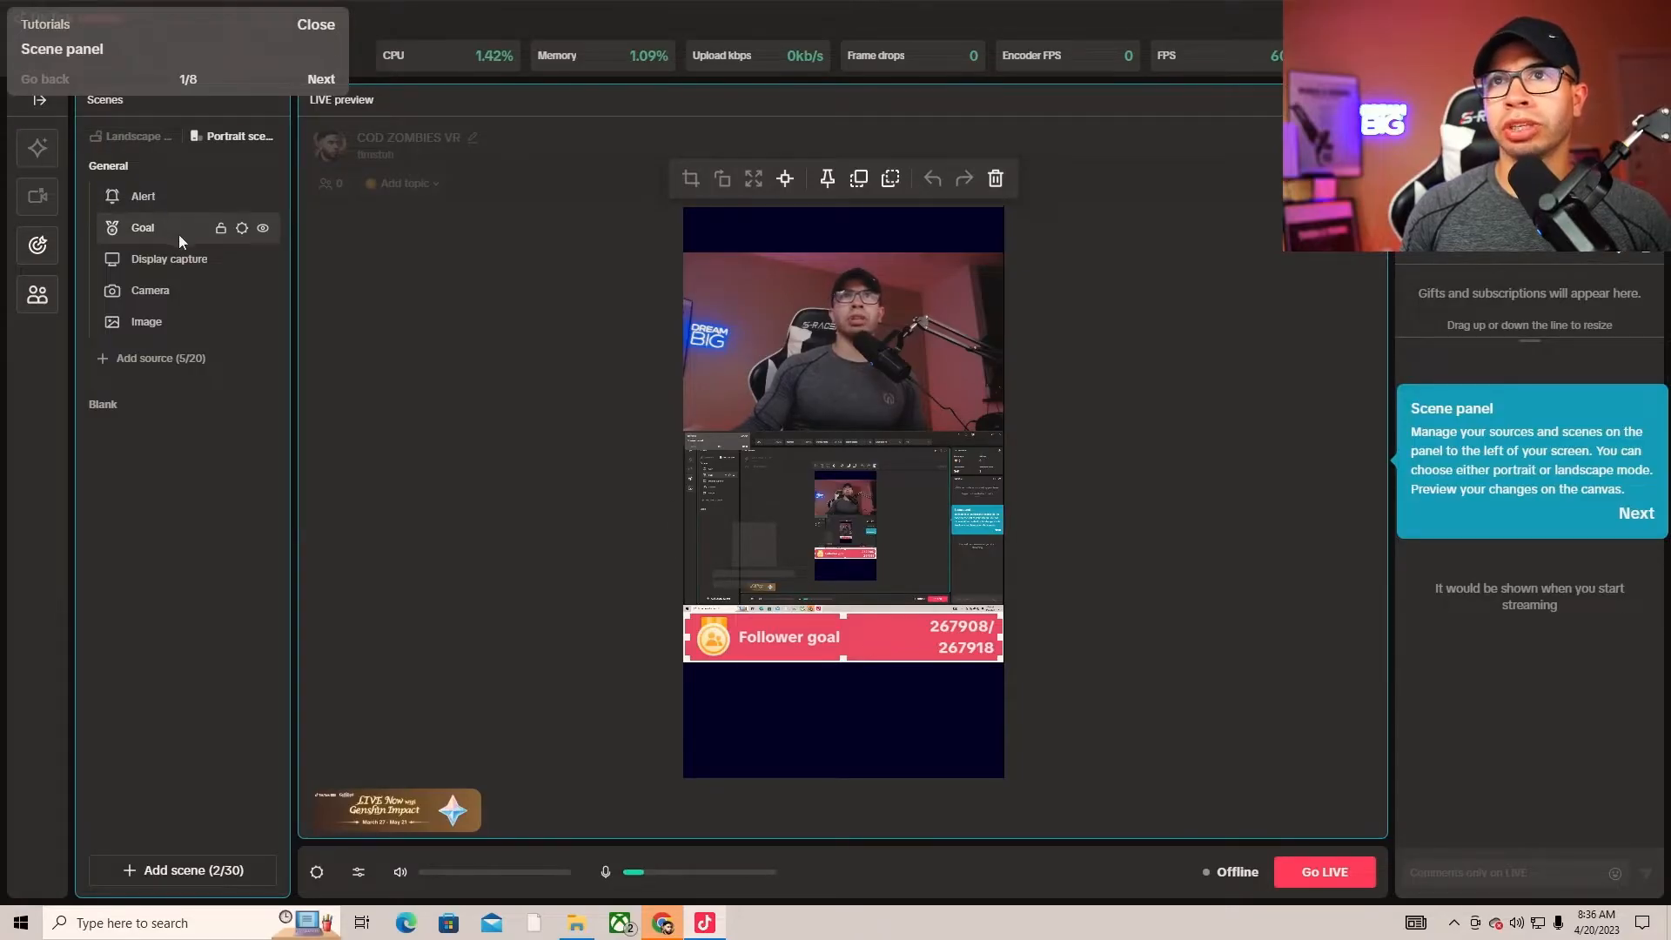
left_click(263, 227)
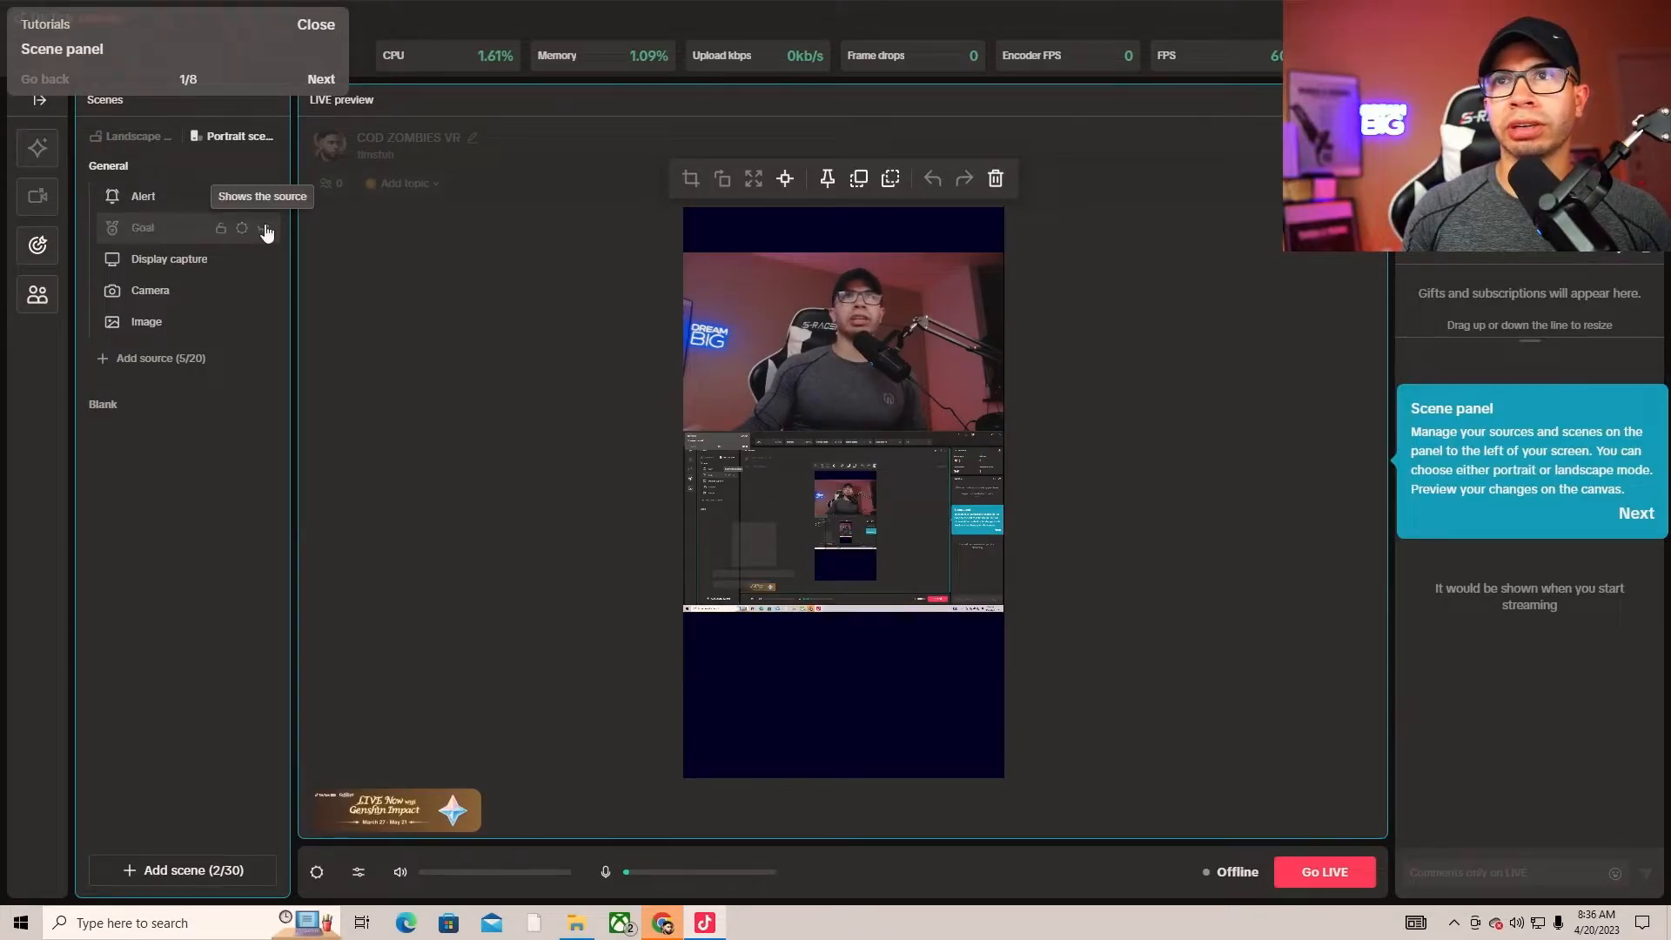
- Move the camera source up to the top edge of the portrait canvas, centred horizontally, and deselect it
left_click(818, 513)
left_click_drag(893, 350, 894, 307)
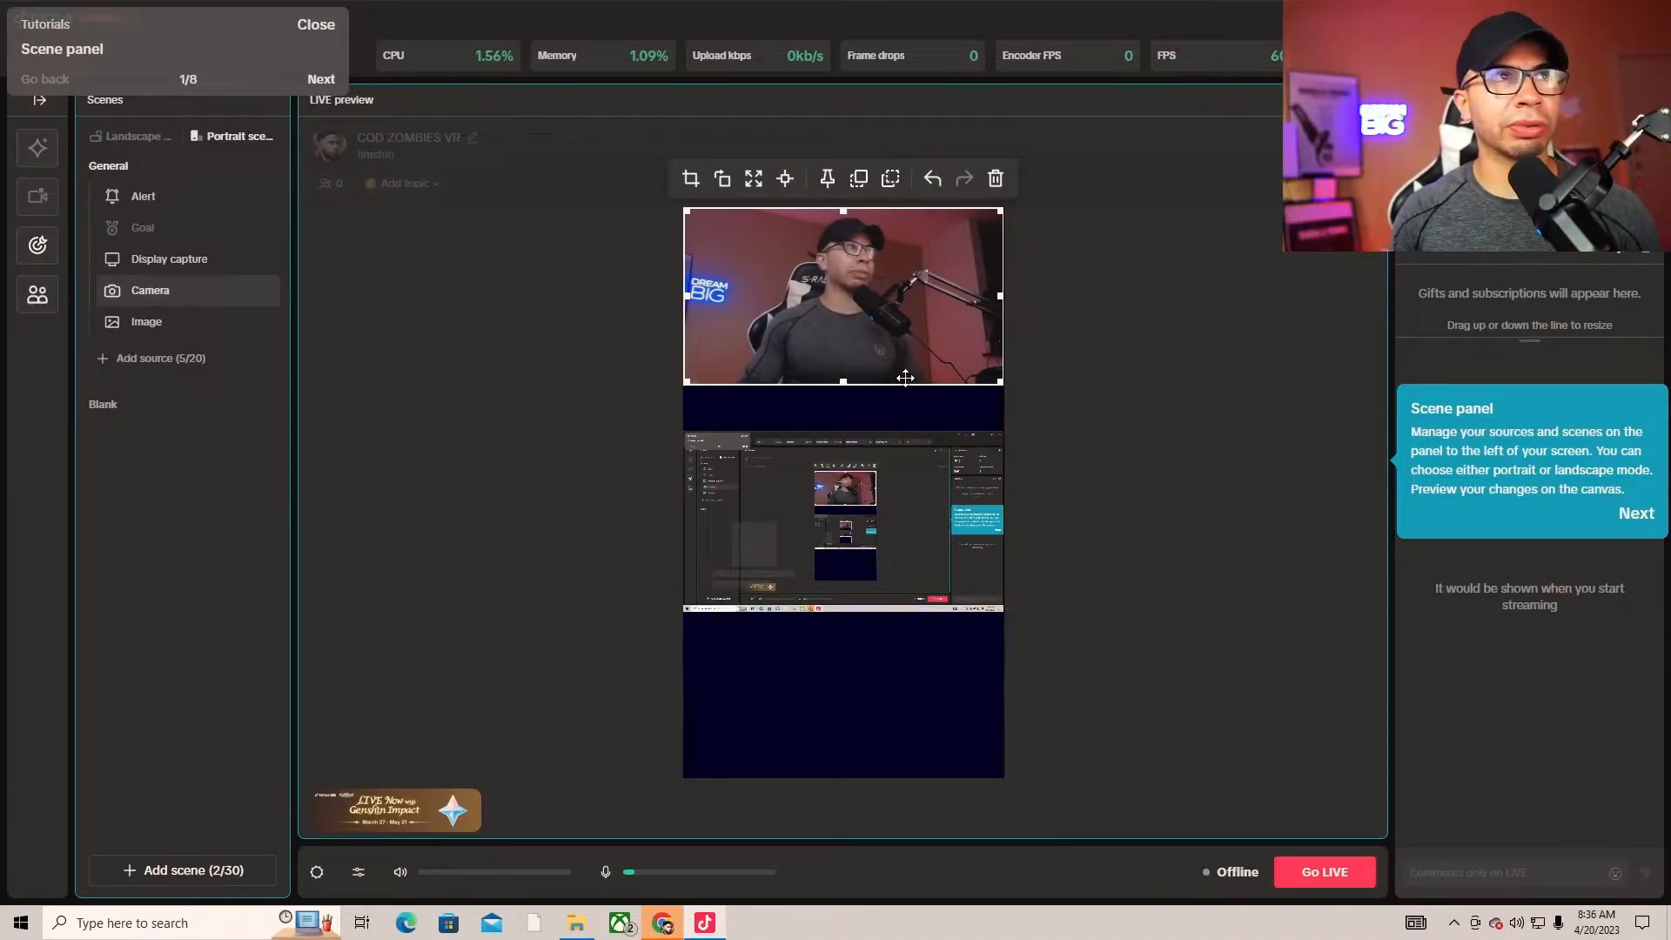
mouse_move(931, 344)
left_mouse_down()
mouse_move(929, 382)
mouse_move(928, 349)
left_mouse_up()
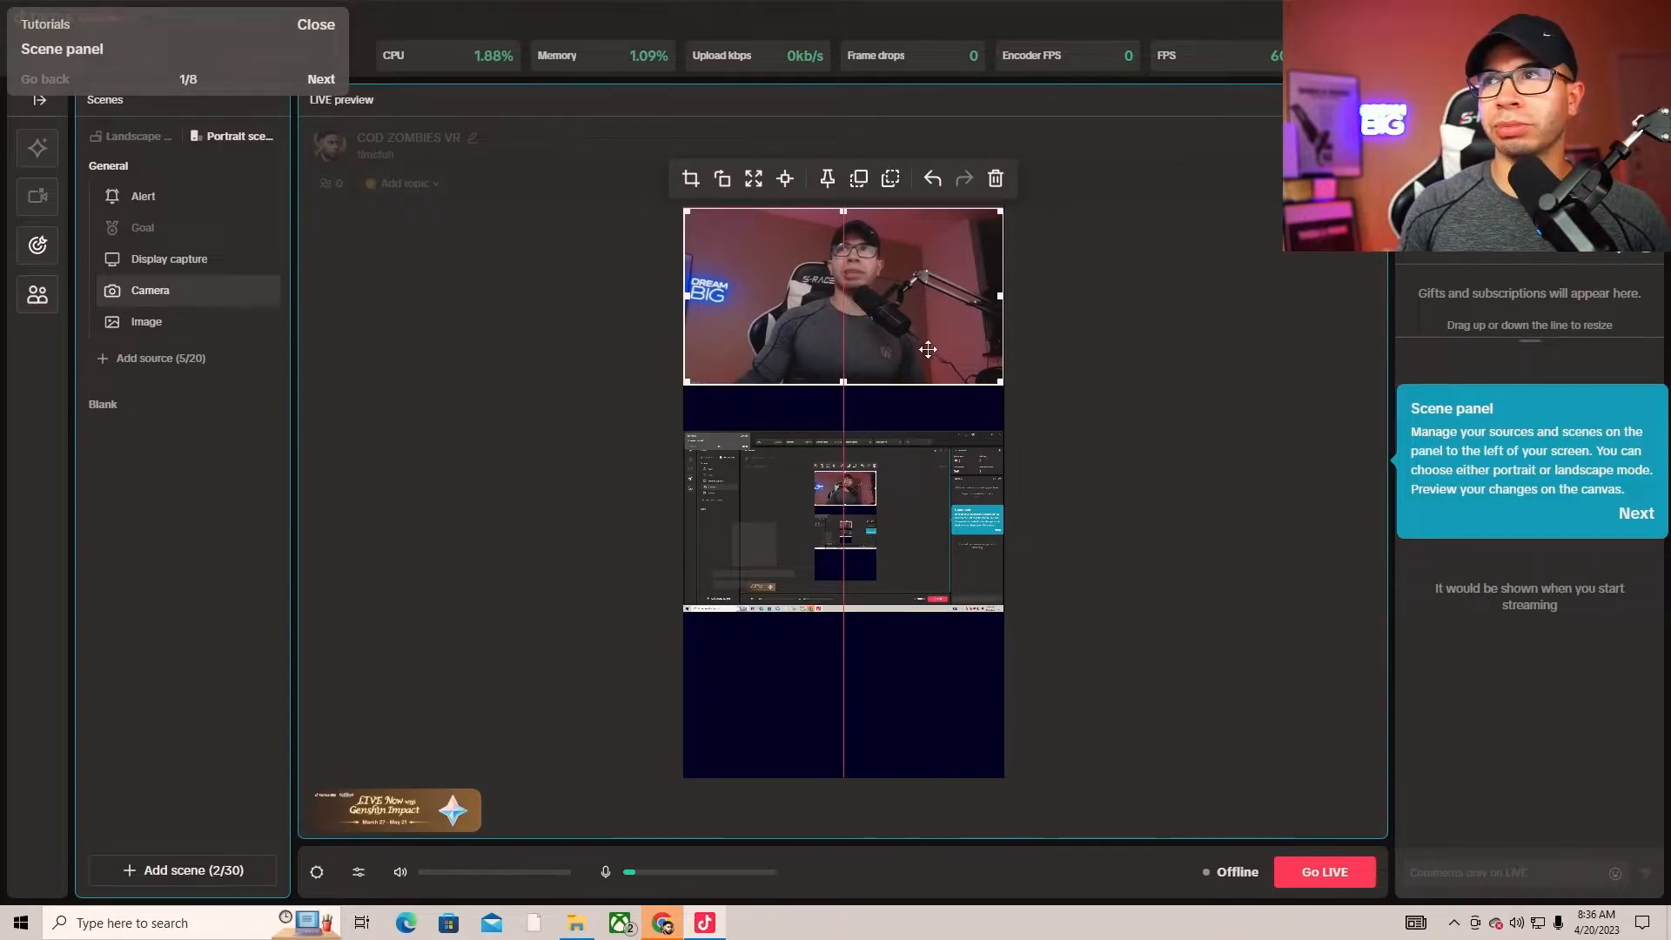
left_click(487, 345)
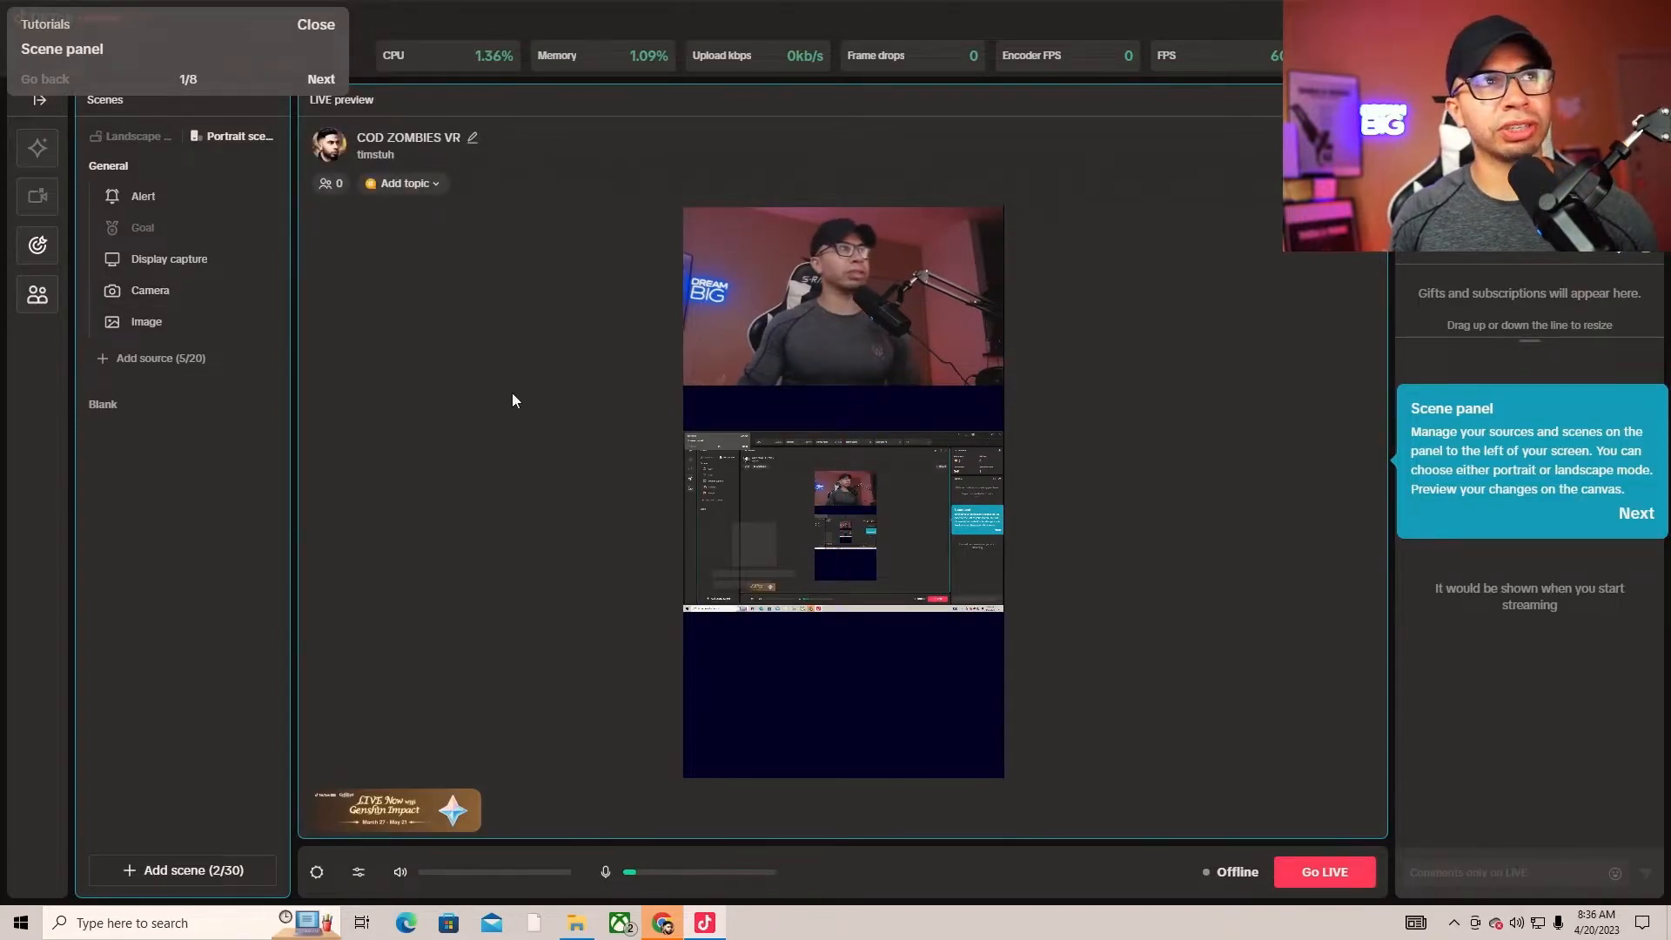
left_click(818, 305)
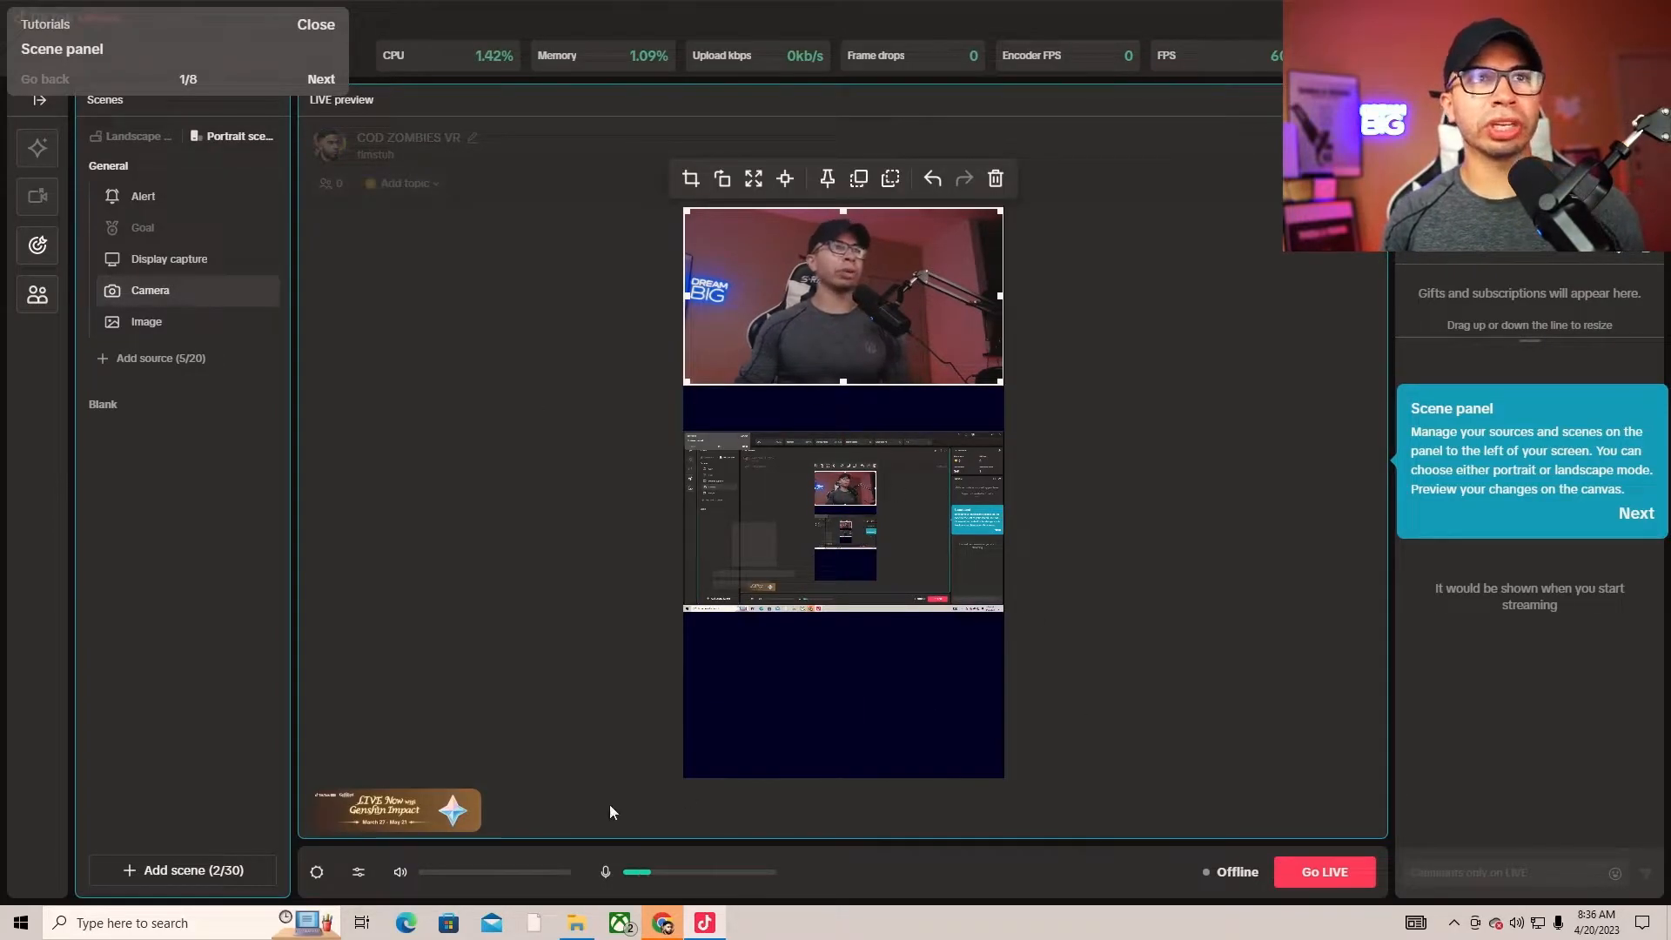
left_click(467, 627)
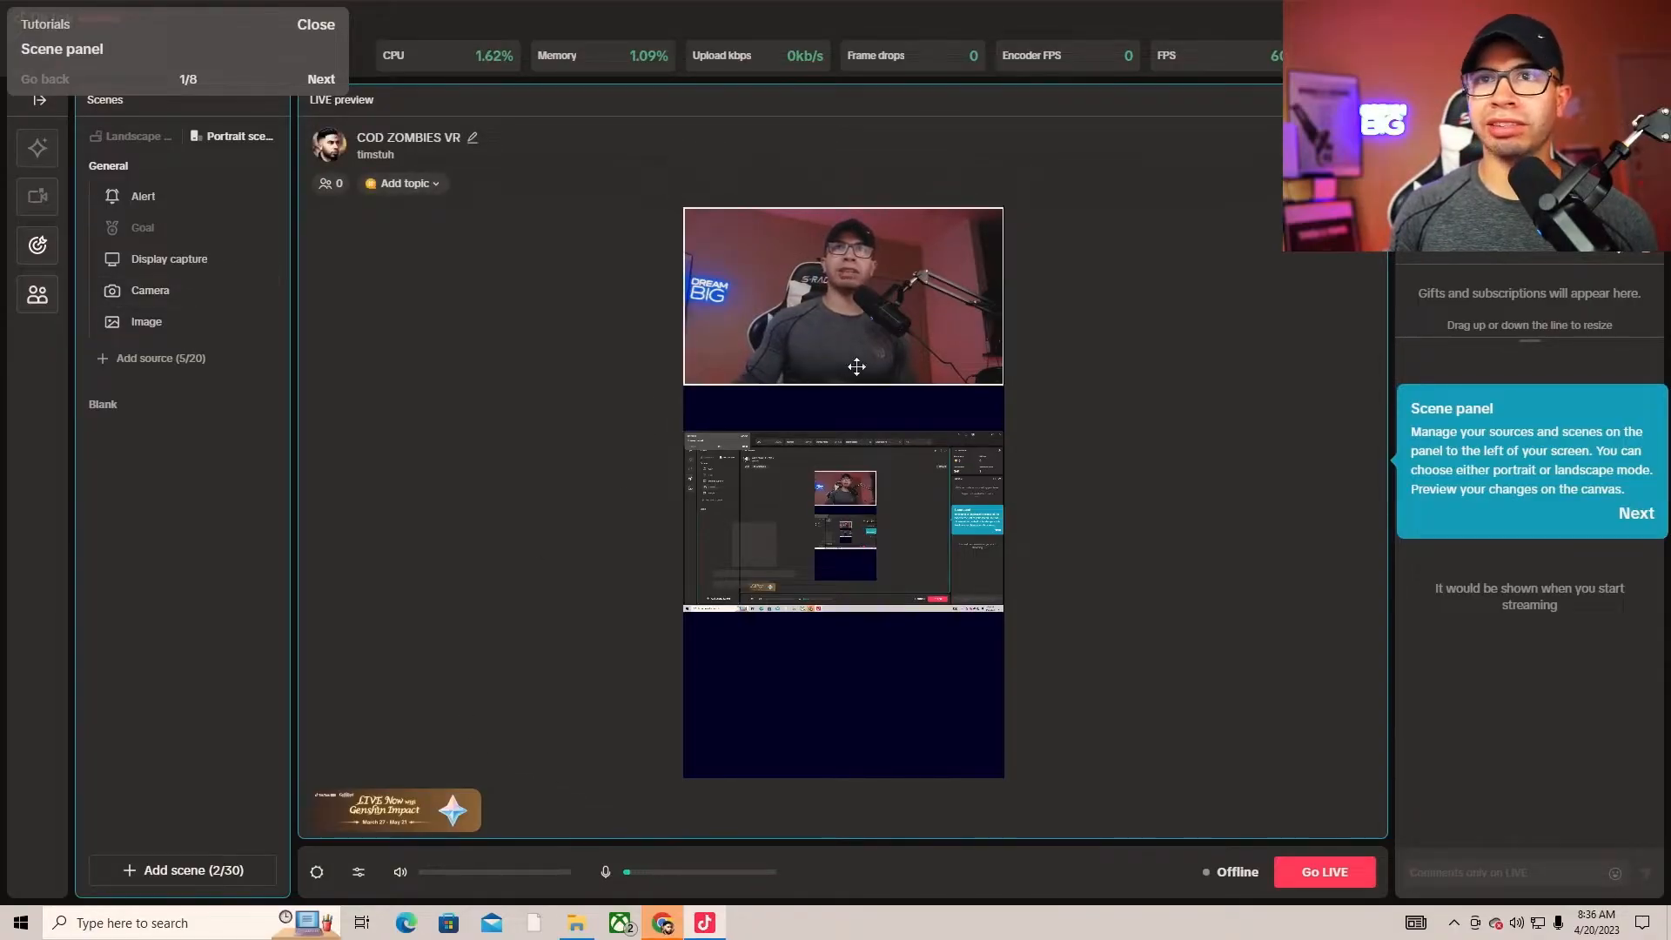
- Look over the capture and tool sources that can be added to the portrait scene
left_click(165, 359)
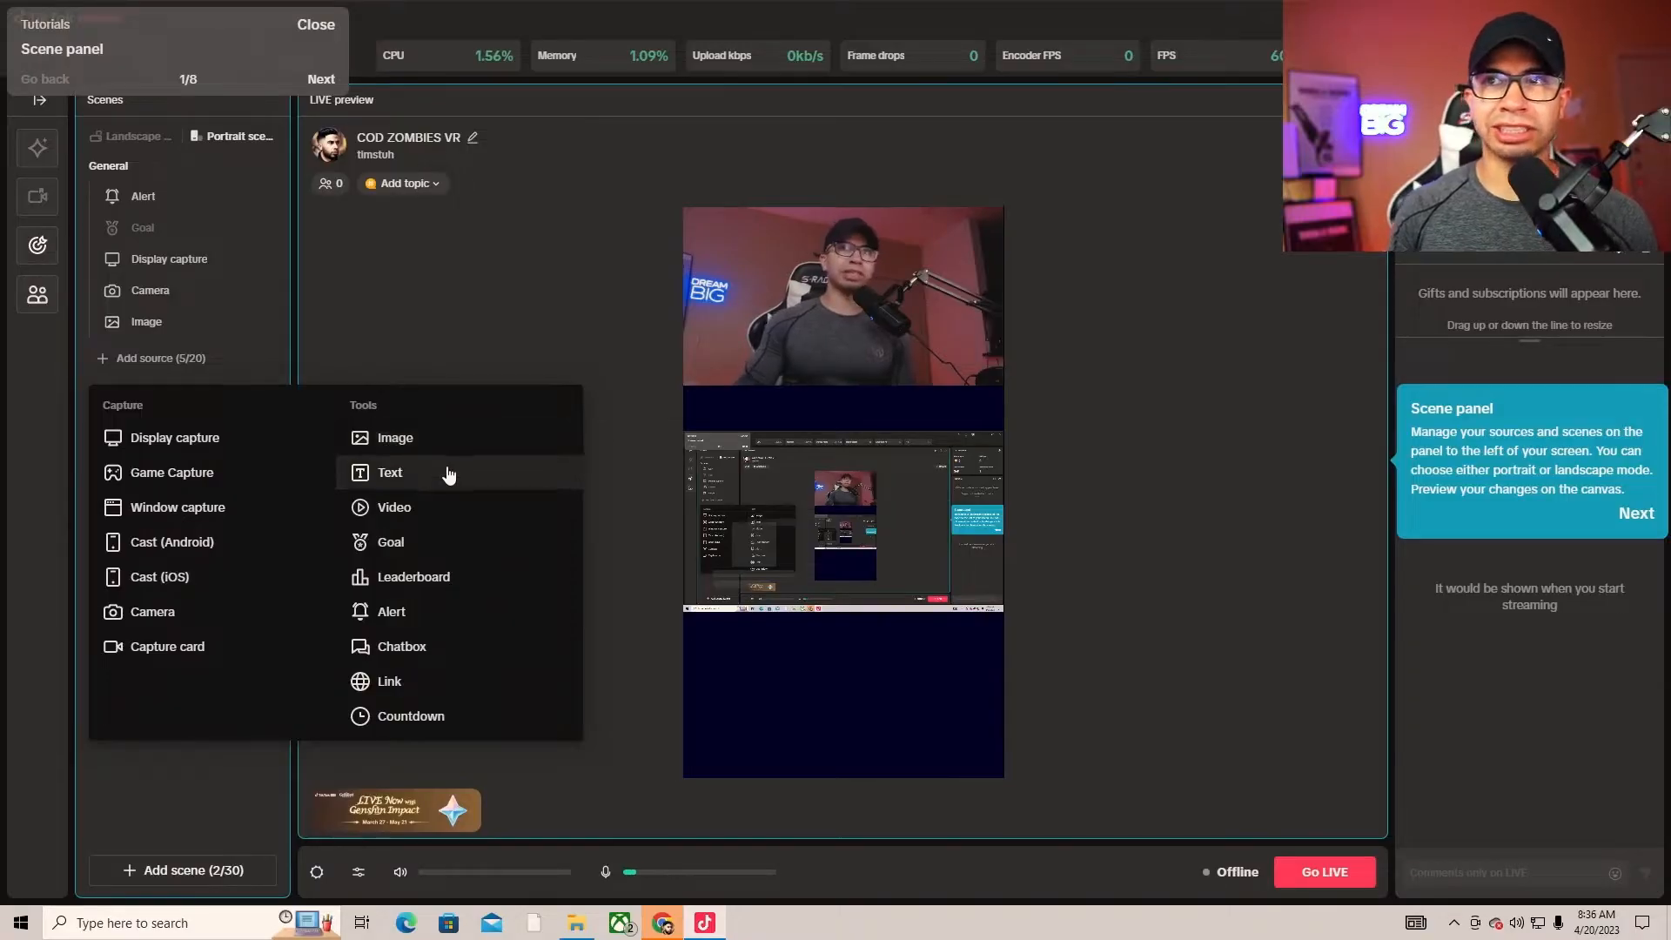
left_click(378, 296)
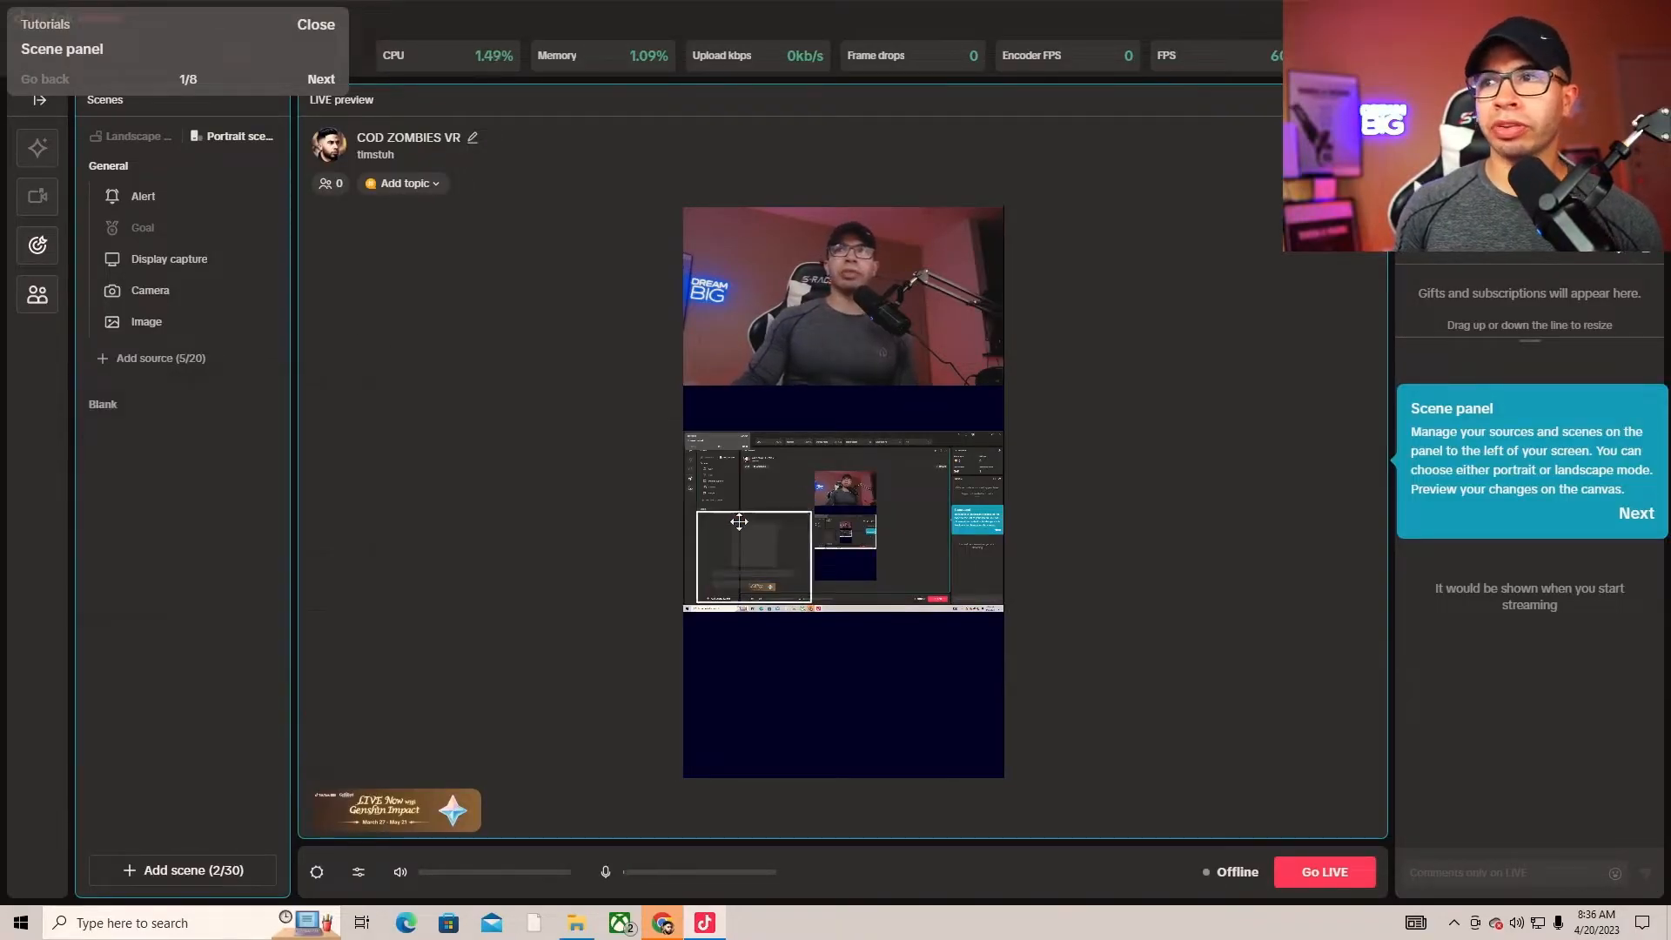
- Hide the Alert source that overlaps the display capture in the portrait scene
left_click(881, 513)
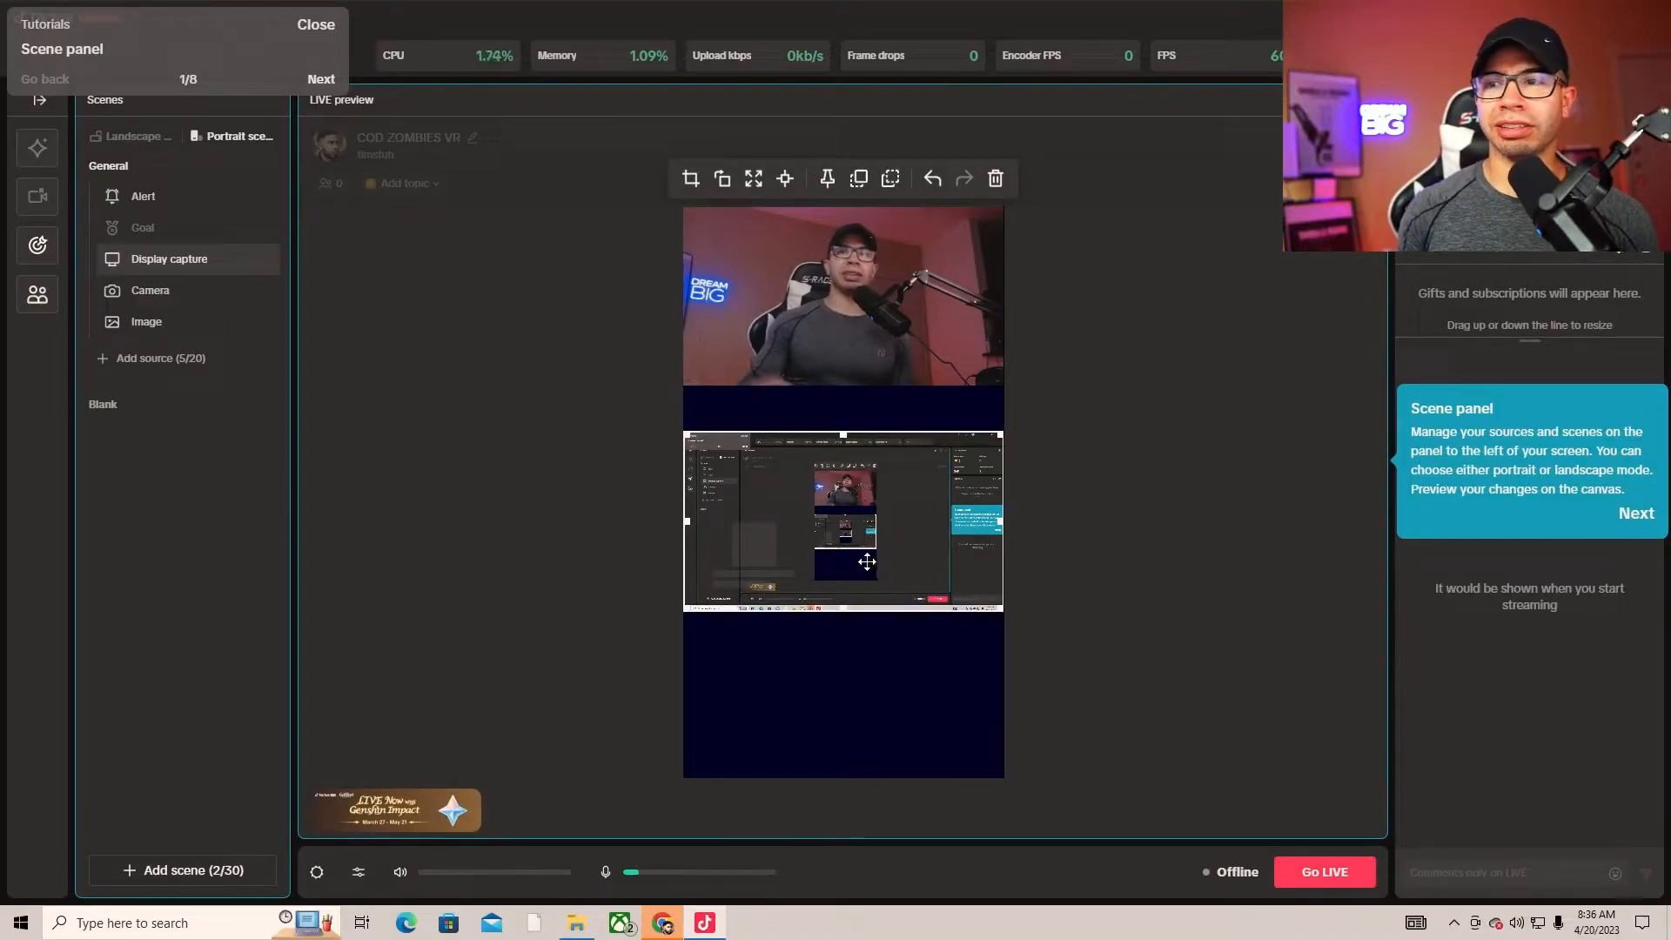
left_click(139, 196)
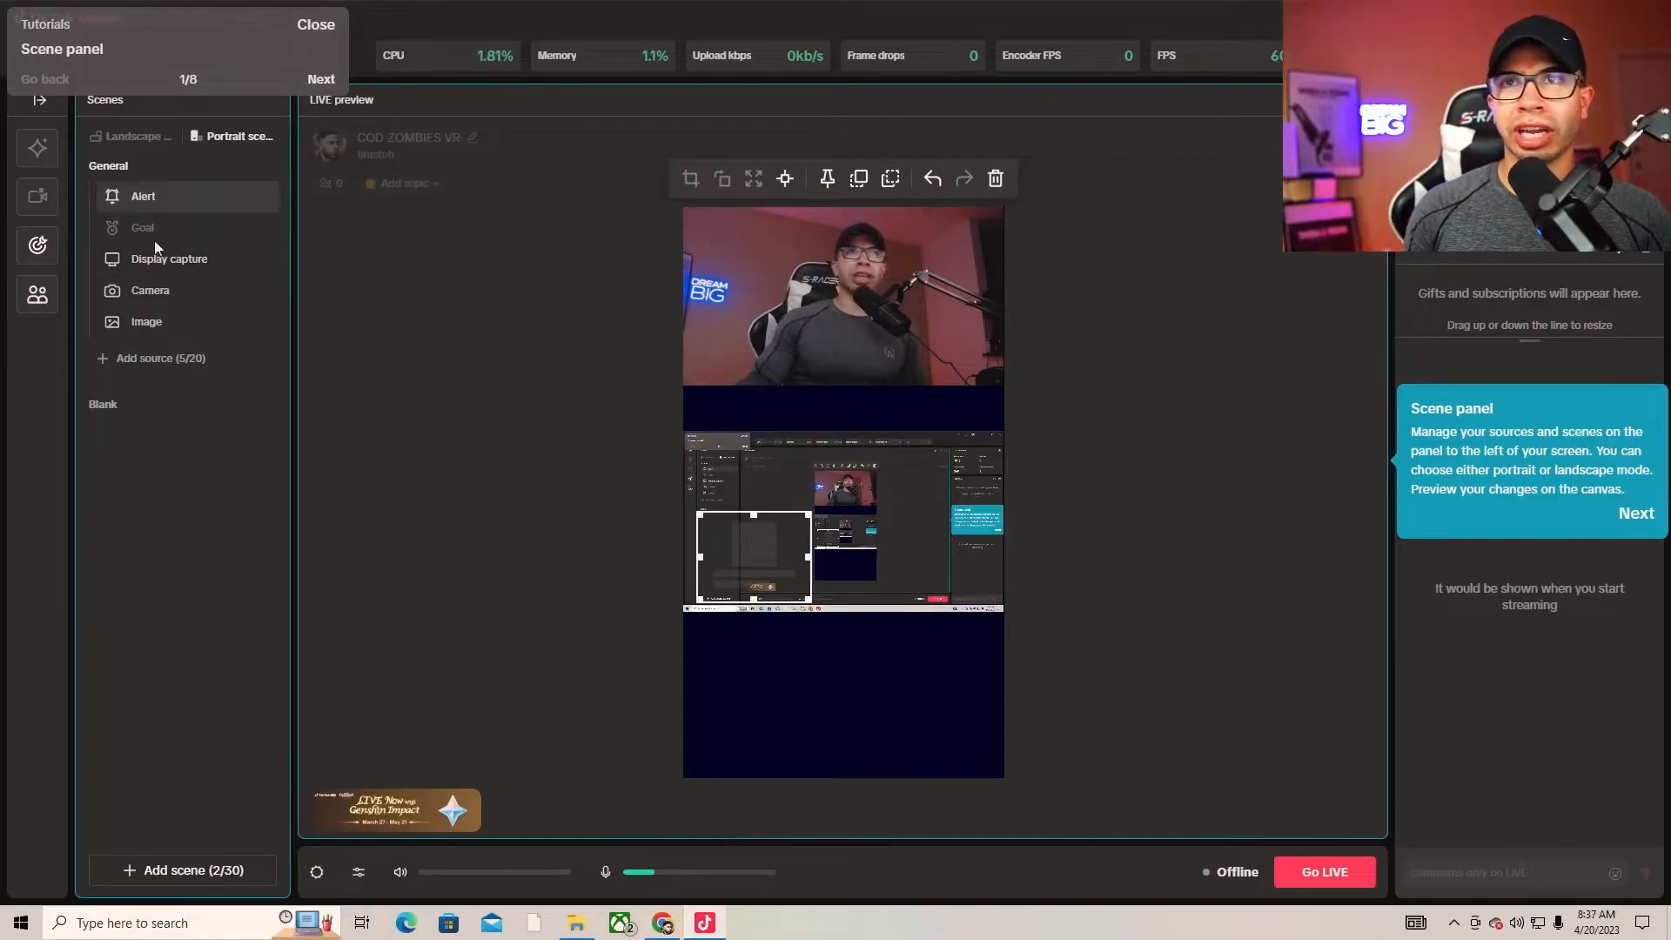
left_click(264, 200)
- Enlarge and reposition the display capture so it fills the portrait canvas below the camera, then deselect it
left_click(200, 261)
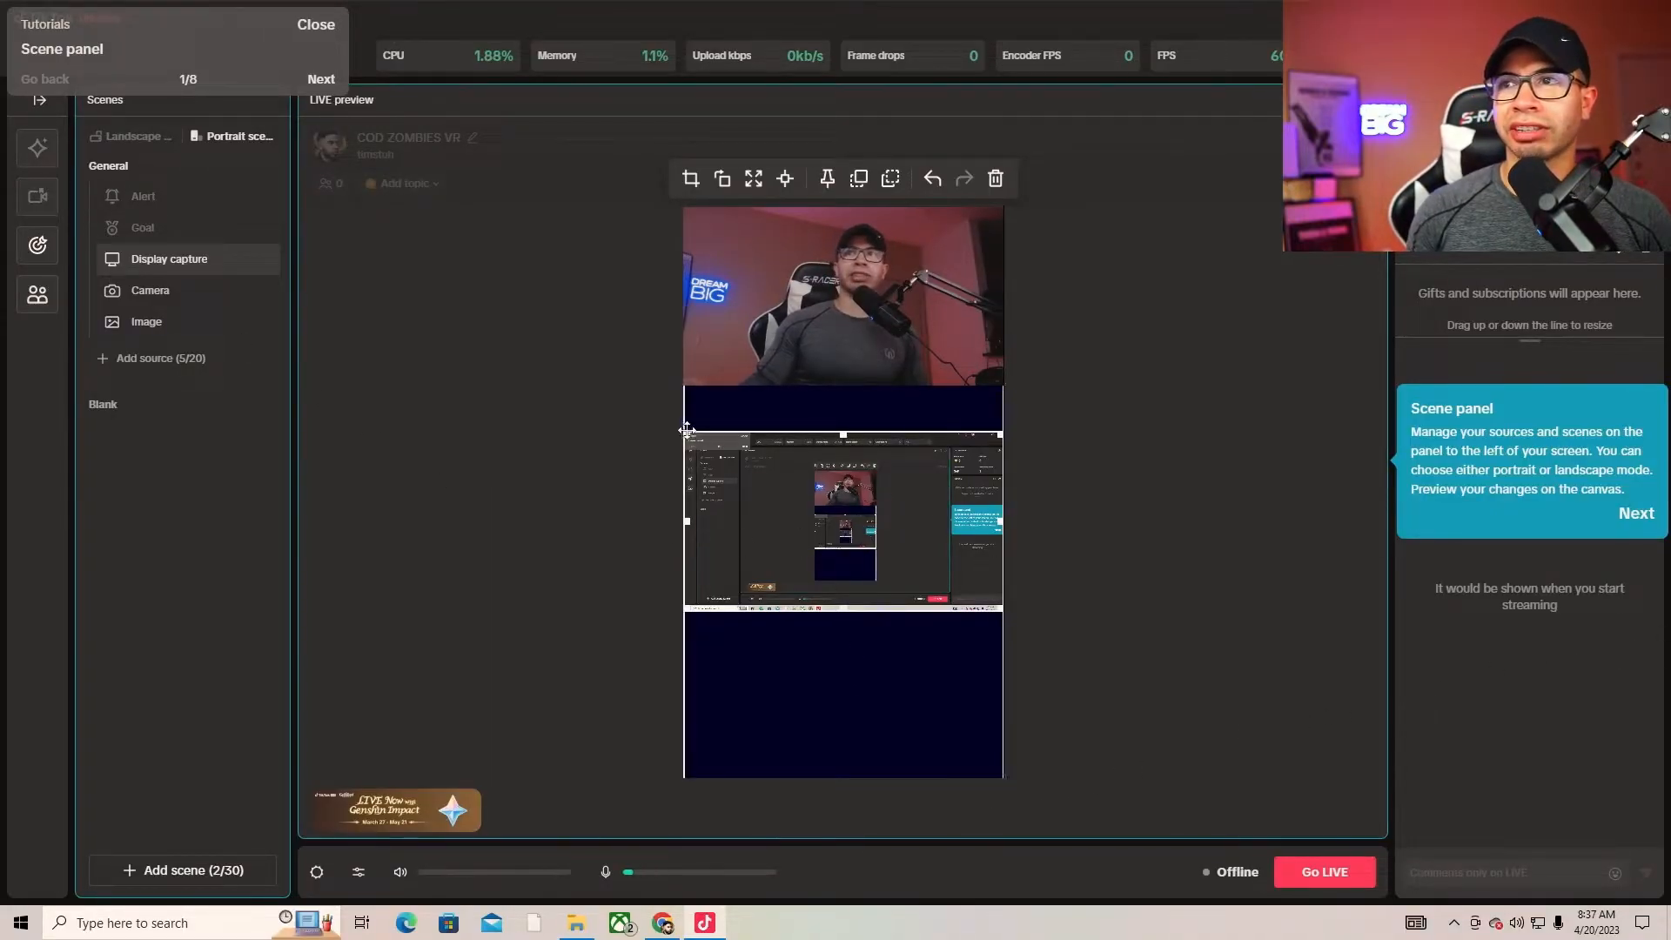
left_click_drag(685, 432, 651, 395)
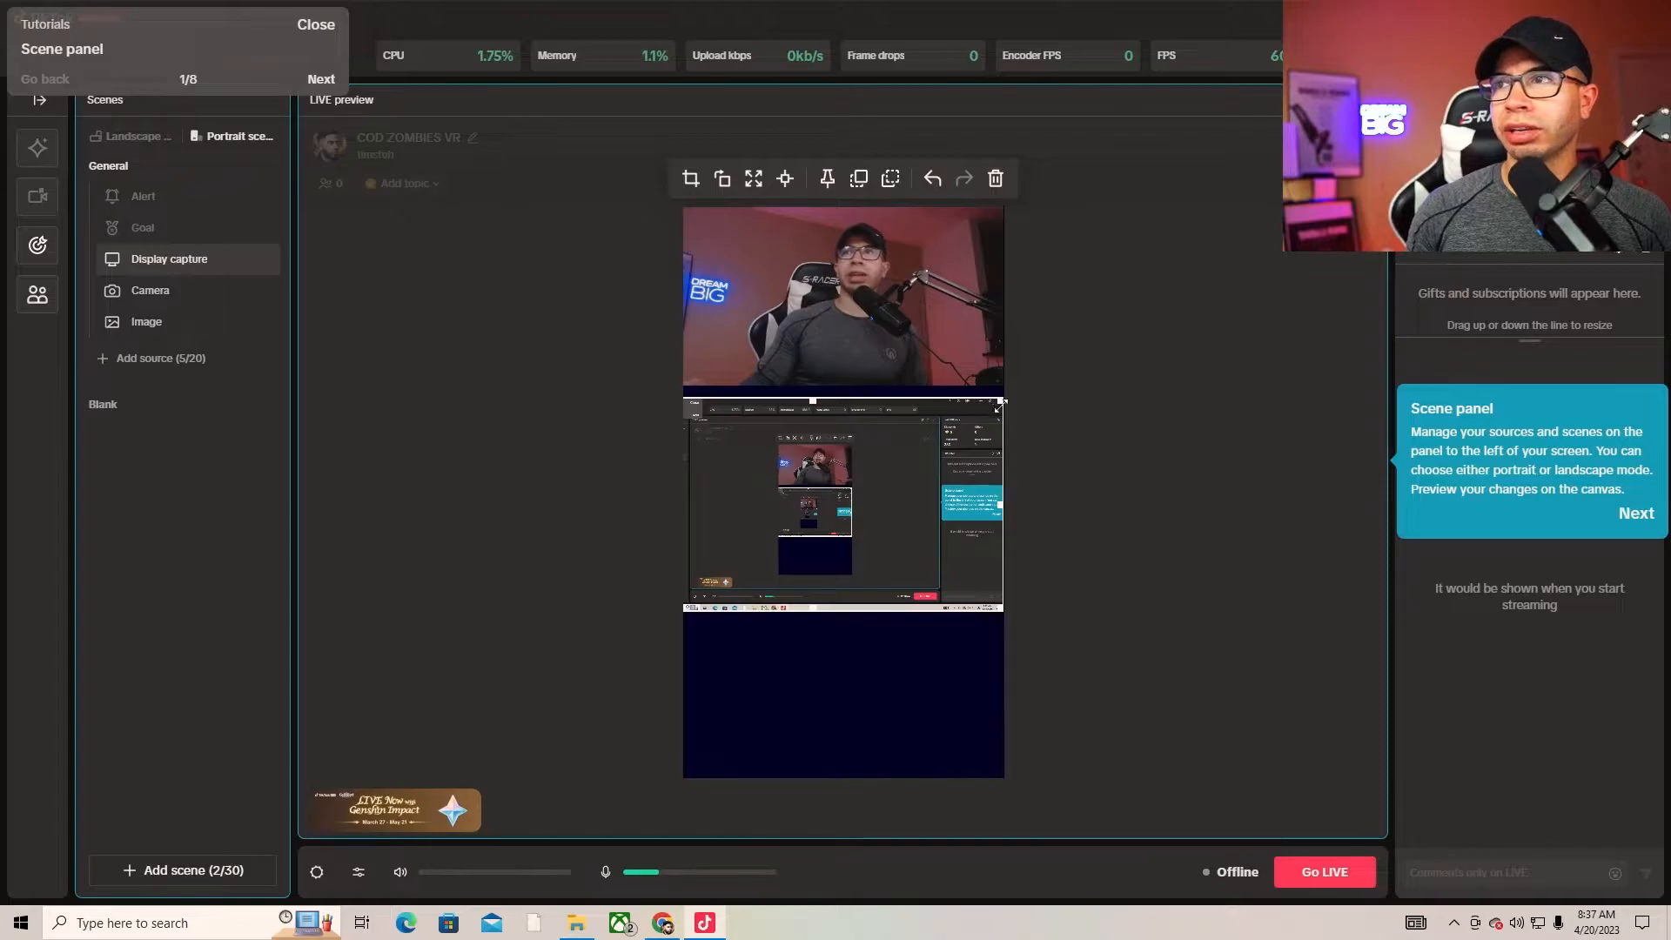
left_click_drag(1002, 403, 1031, 387)
left_click_drag(842, 552, 986, 683)
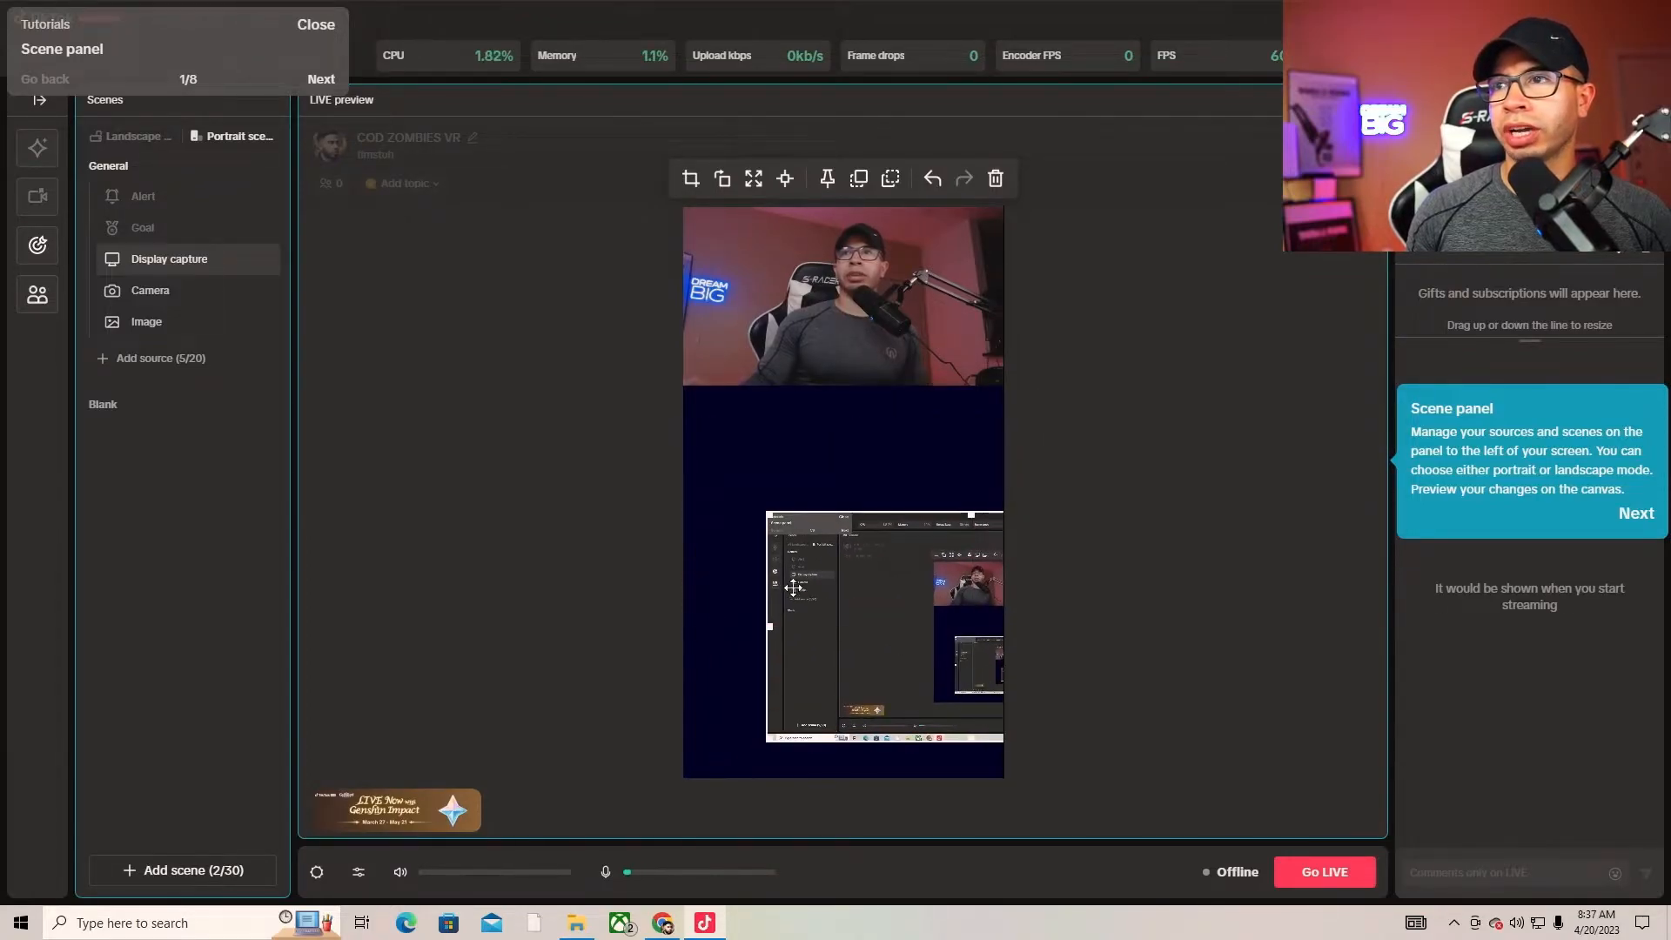
left_click_drag(771, 514, 498, 282)
left_click_drag(903, 461, 909, 503)
left_click_drag(790, 450, 938, 438)
left_click_drag(818, 408, 791, 392)
left_click(757, 468)
left_click_drag(961, 583, 663, 578)
left_click(501, 322)
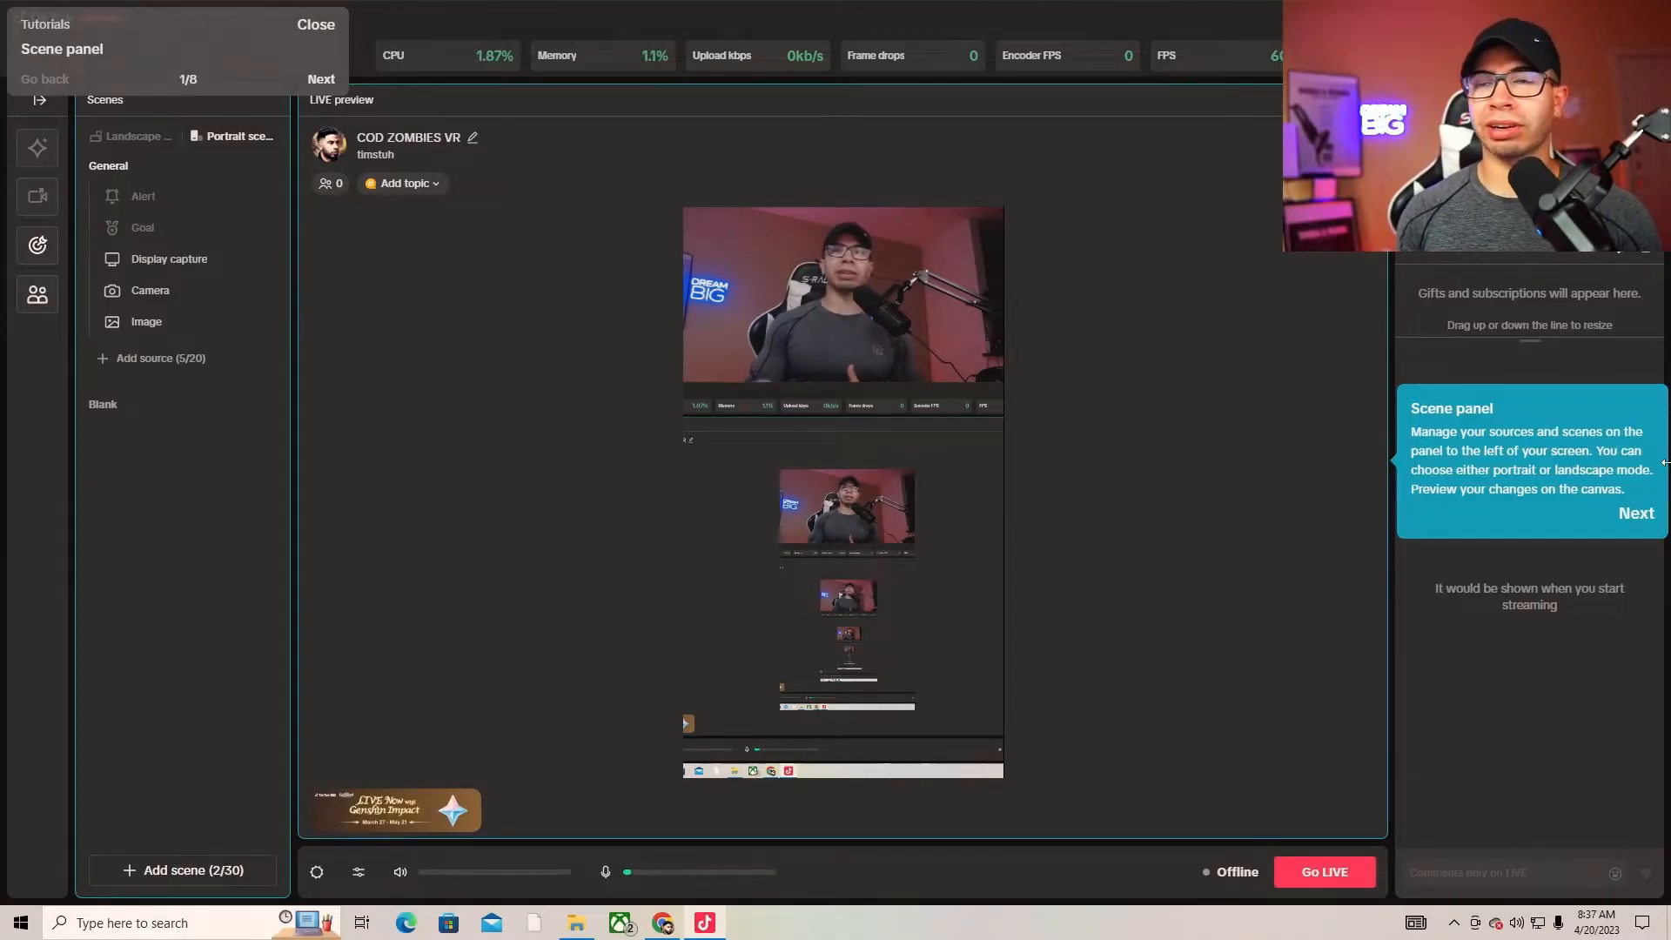
left_click(196, 360)
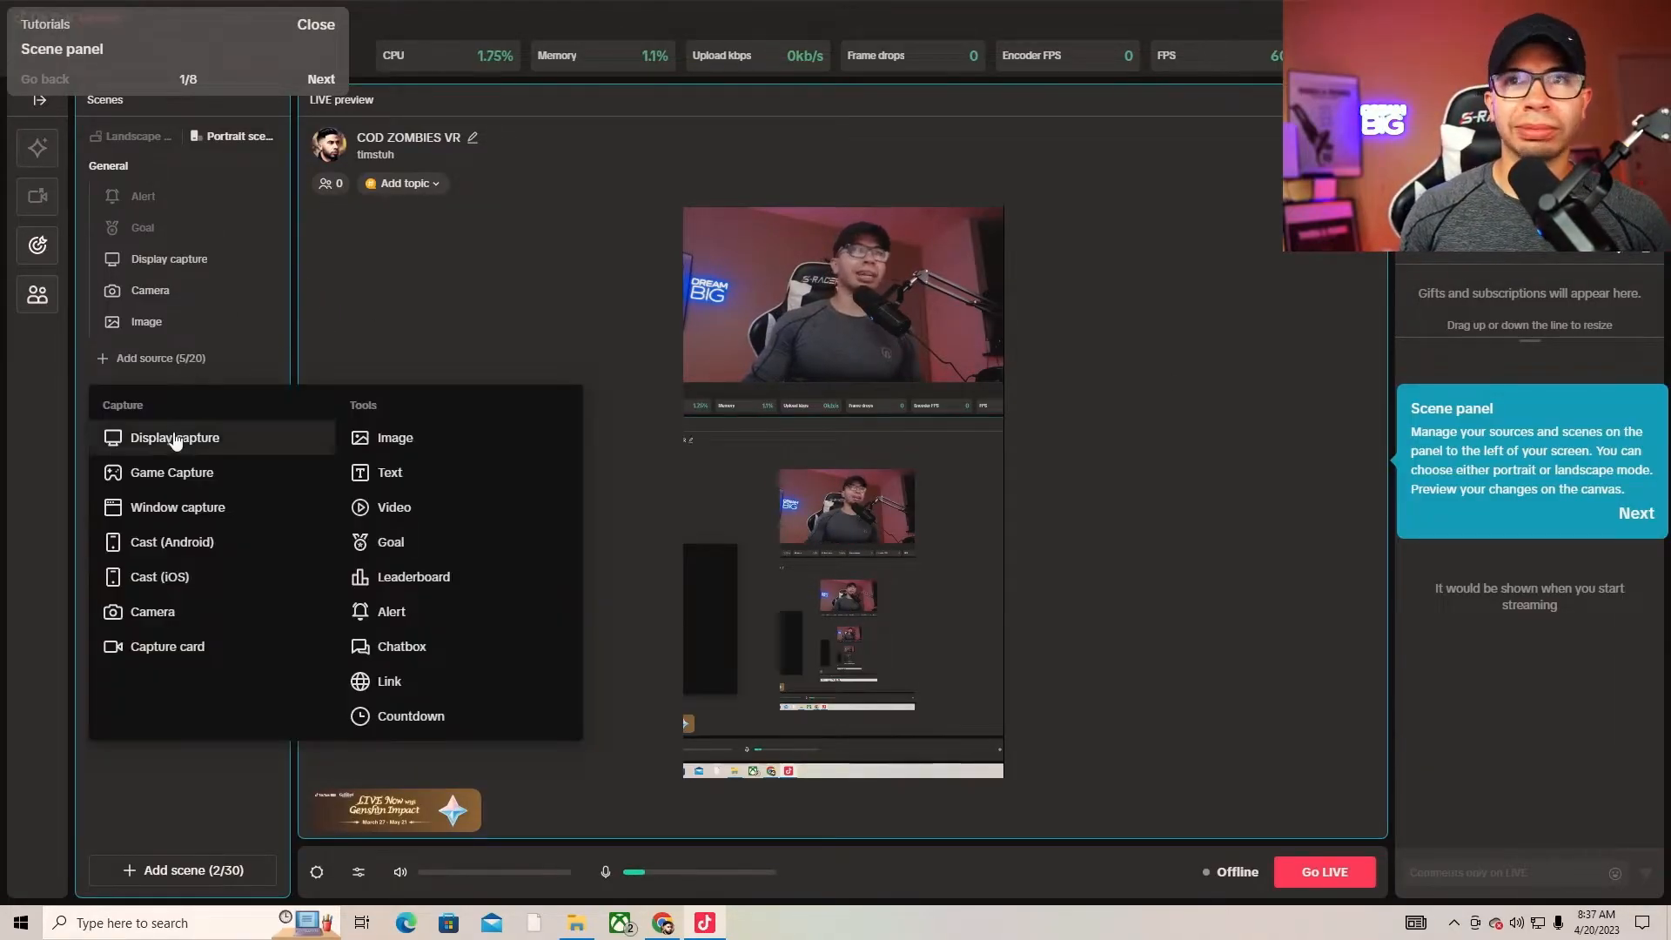
left_click(381, 435)
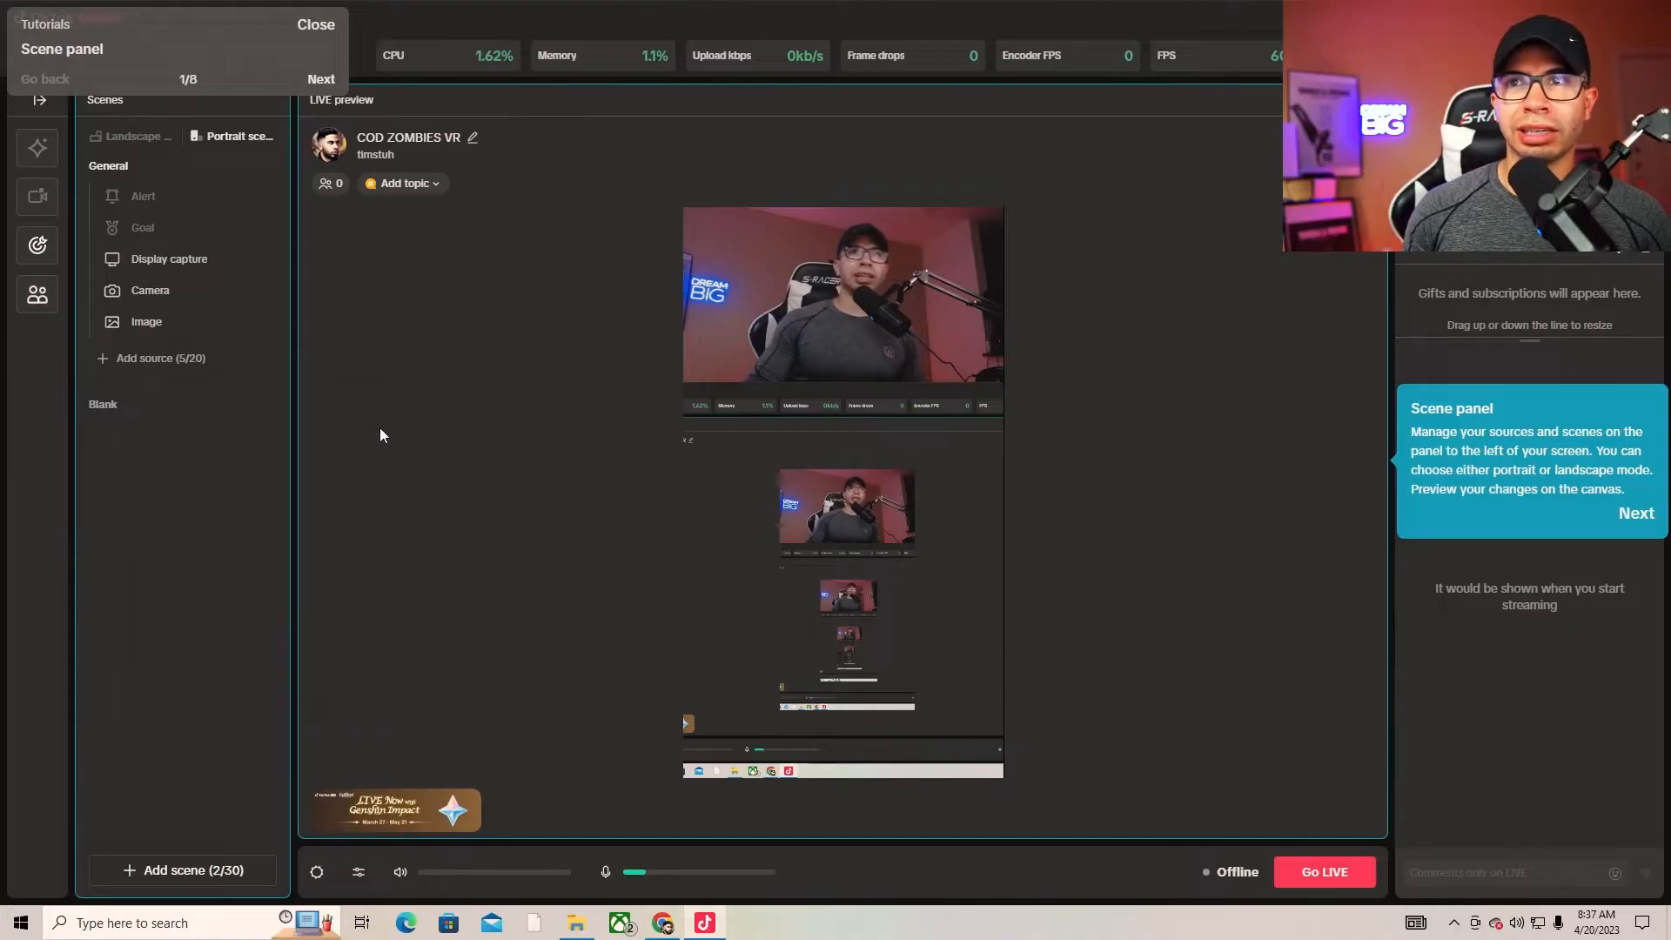
left_click(816, 13)
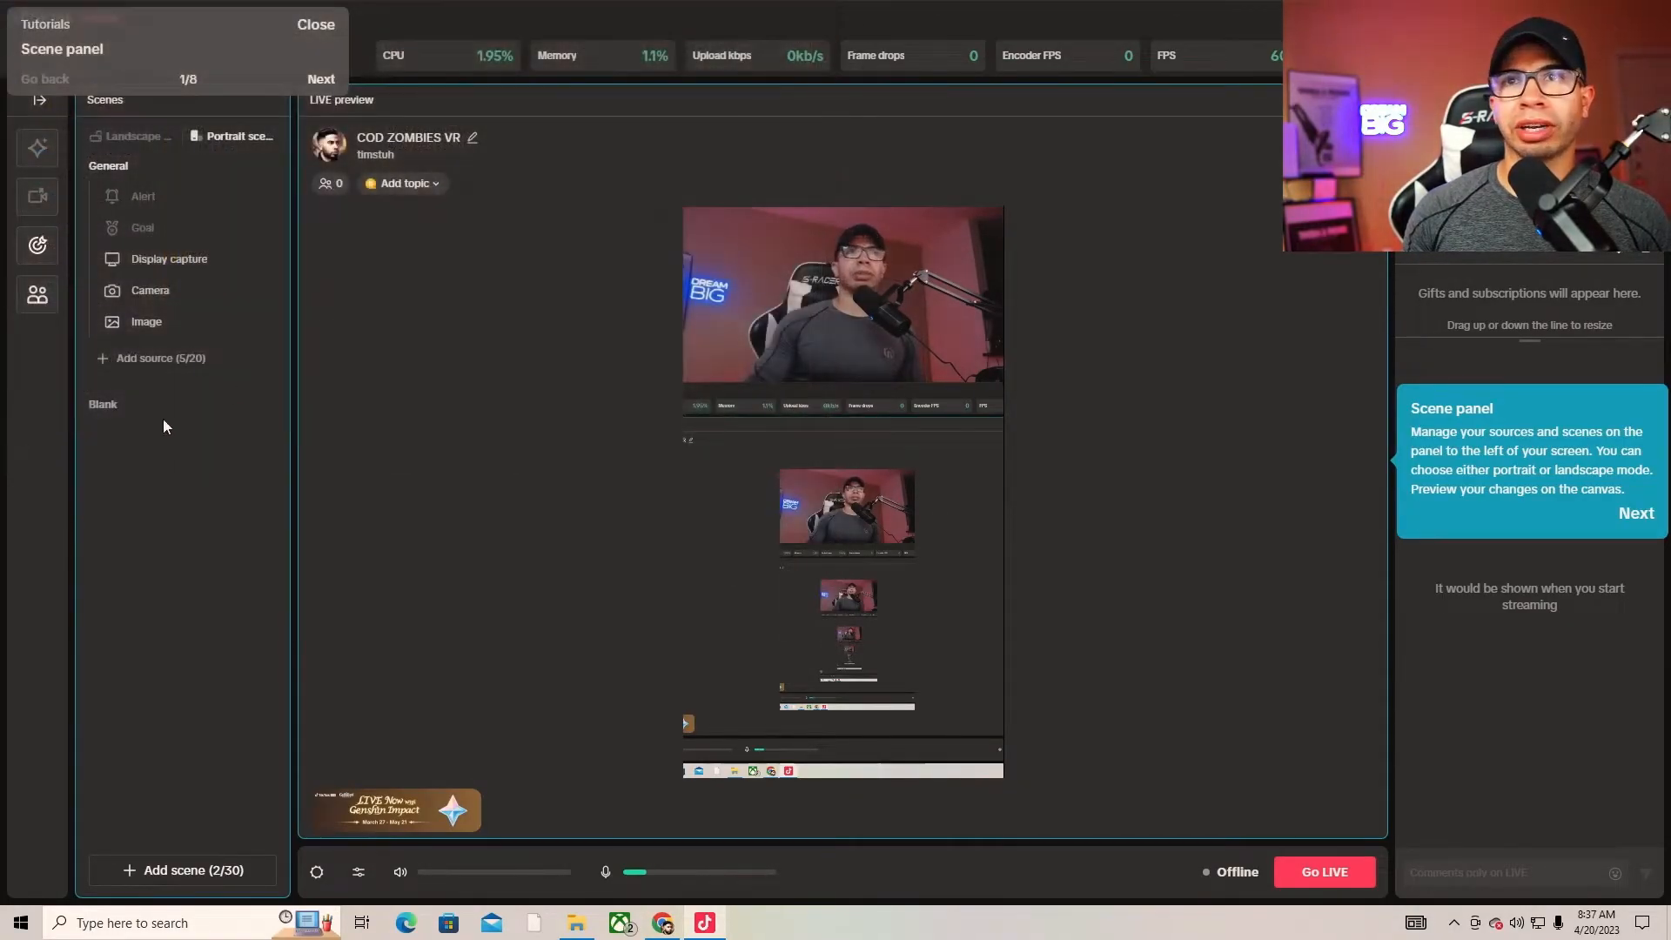
- Load image_6487327__1_-removebg-preview from Downloads into the Image source and move that source above the display capture in the source order
left_click(209, 331)
double_click(173, 321)
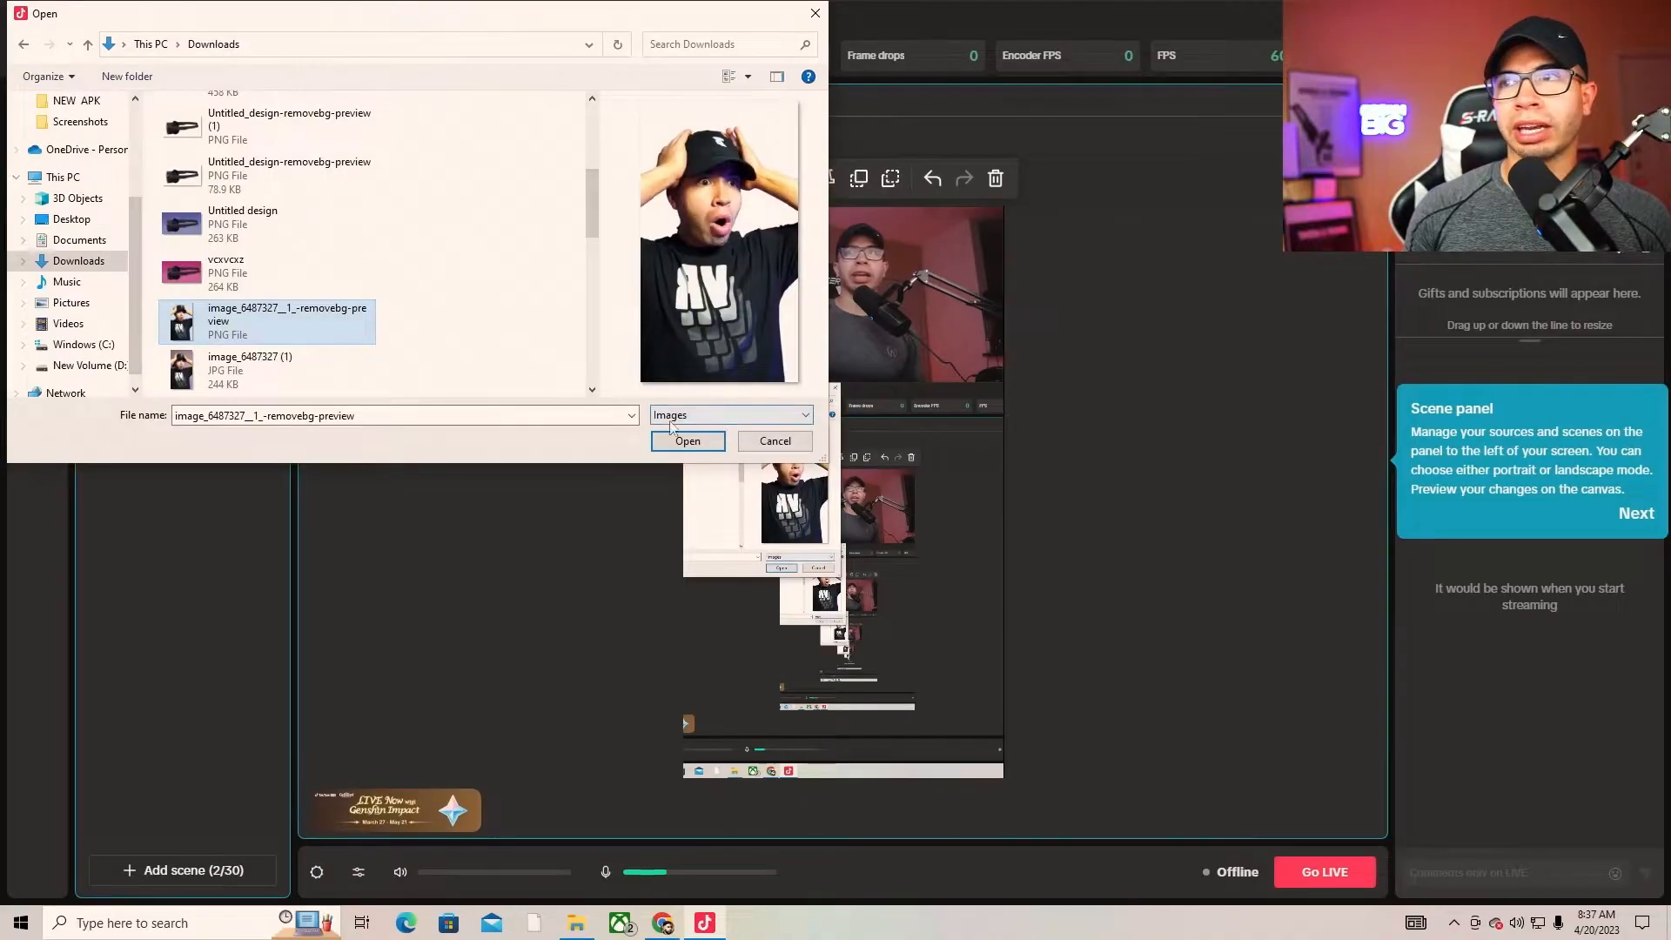
left_click(684, 438)
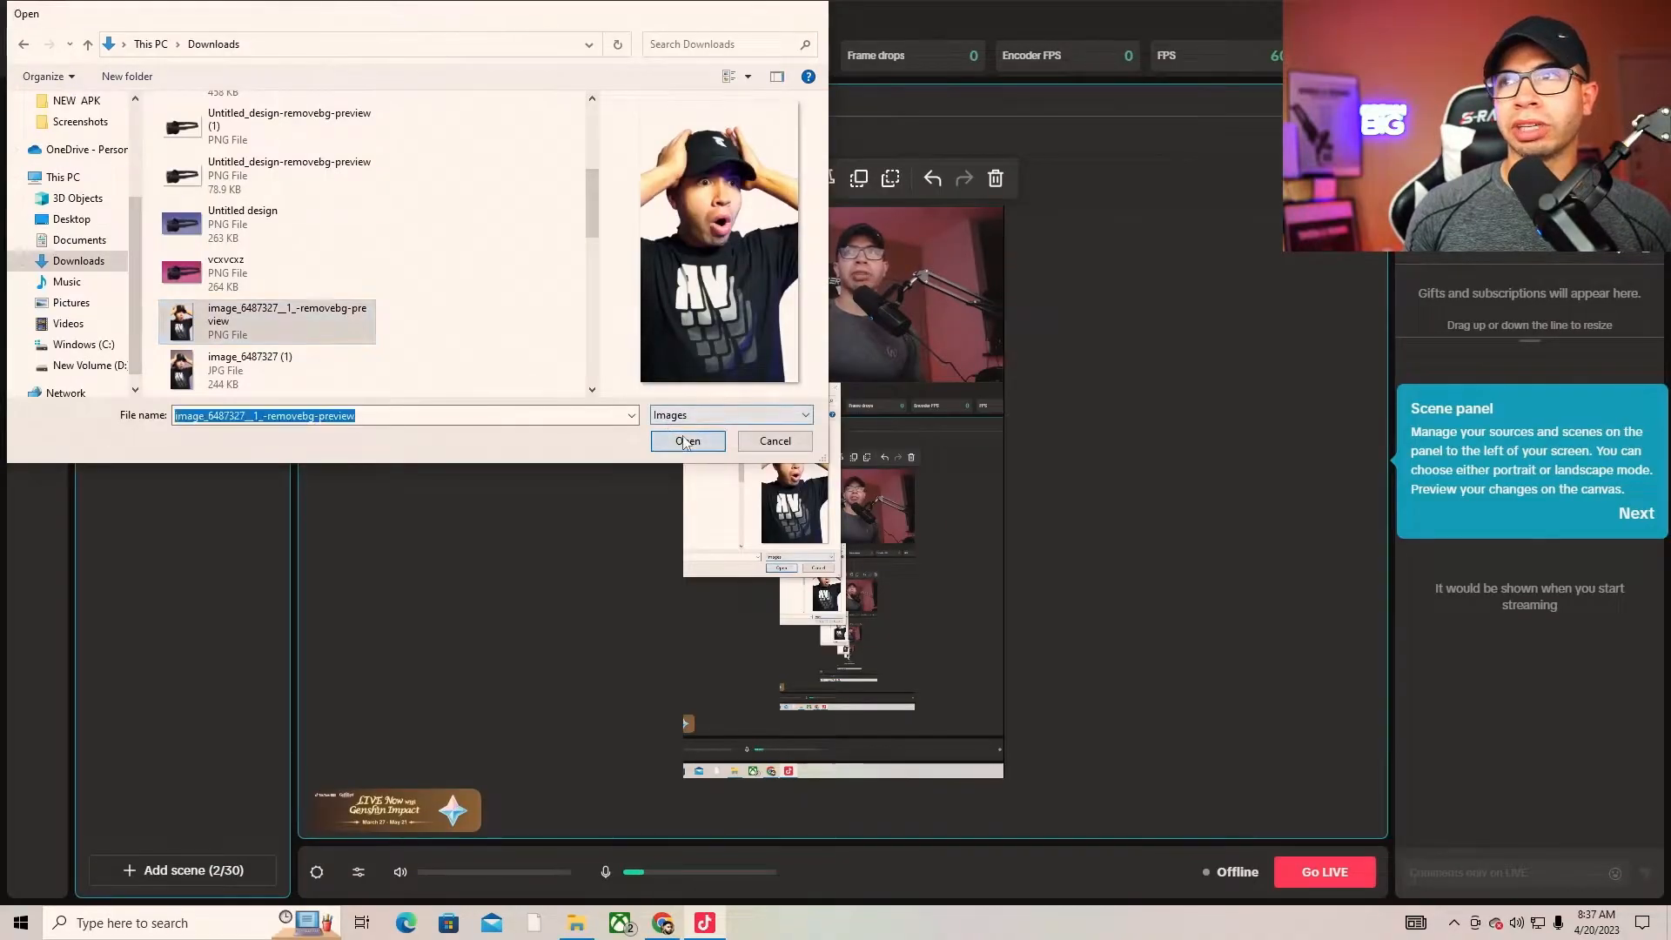
left_click_drag(146, 324, 143, 257)
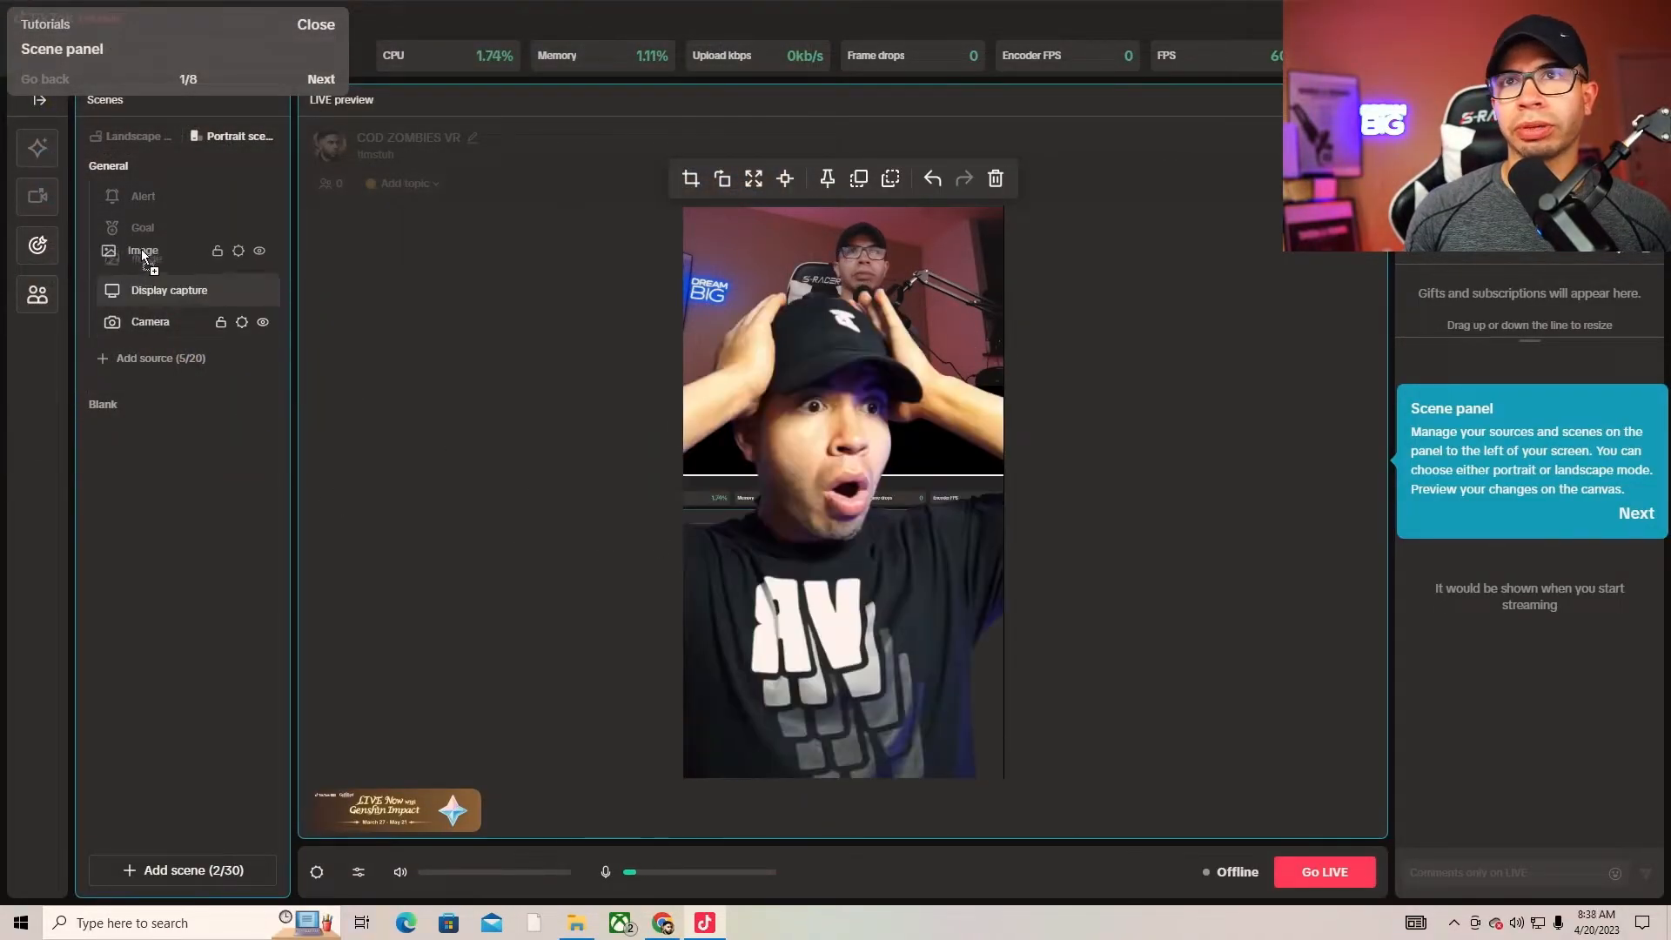
- Shrink the image and place it in the lower-left corner of the camera view, then deselect it
left_click_drag(773, 612, 871, 659)
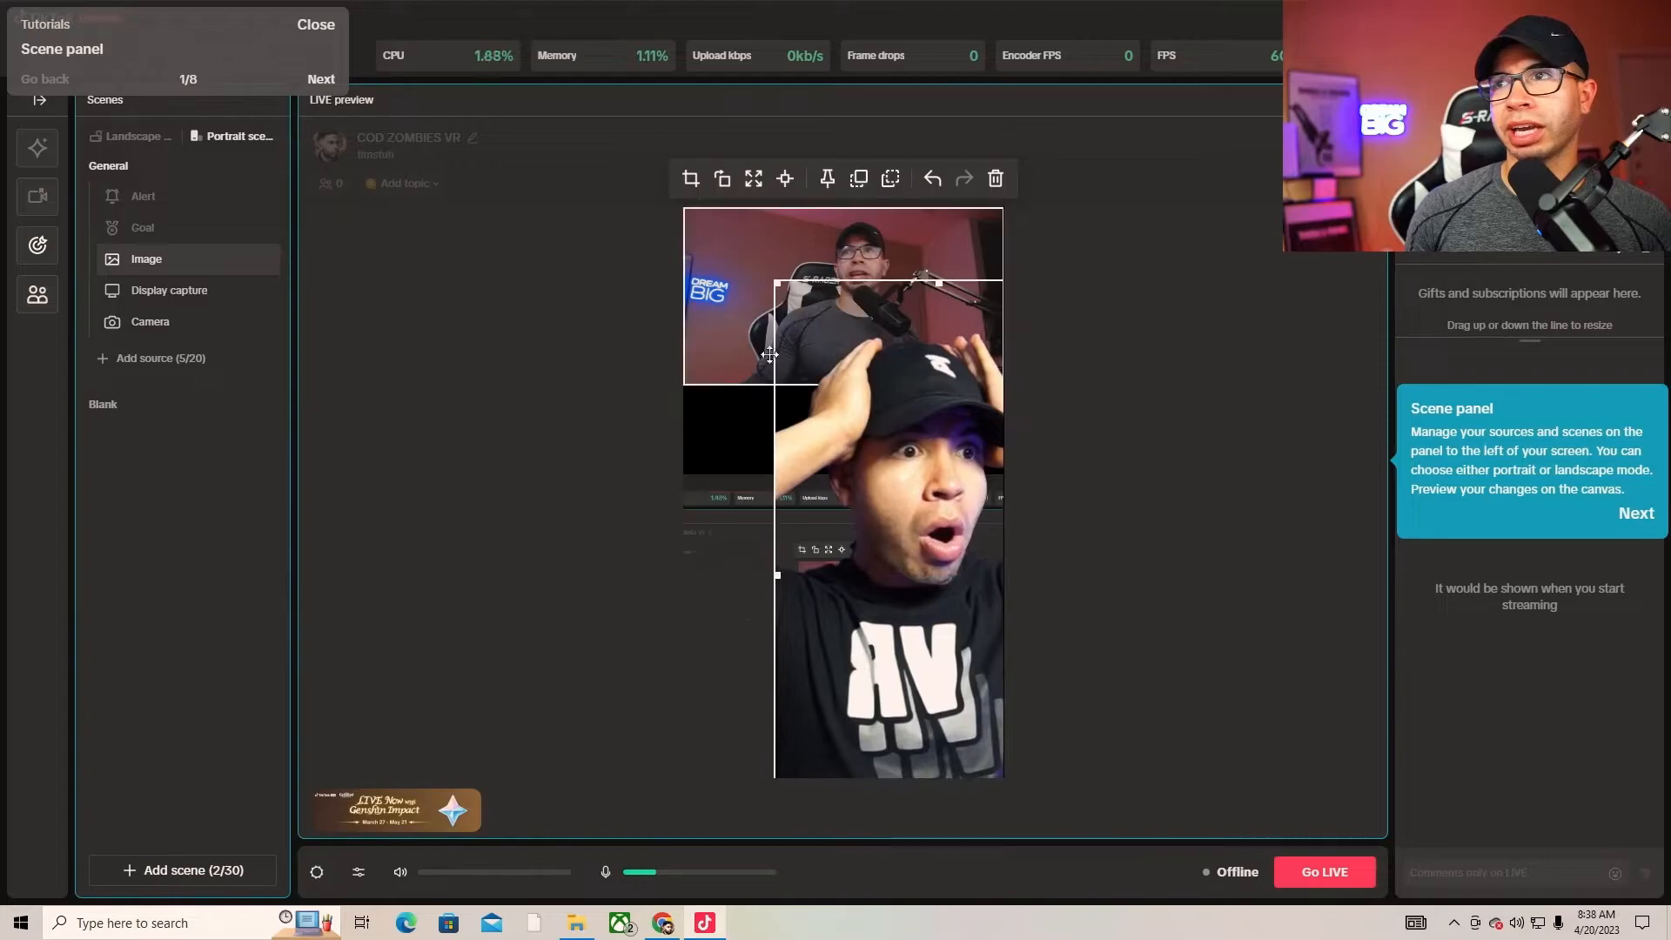
left_click_drag(777, 283, 938, 523)
left_click_drag(981, 679, 657, 720)
left_click_drag(824, 594, 806, 498)
left_click_drag(727, 712, 819, 597)
left_click_drag(864, 476, 772, 644)
left_click_drag(722, 731, 721, 377)
left_click_drag(757, 292, 738, 320)
left_click(575, 390)
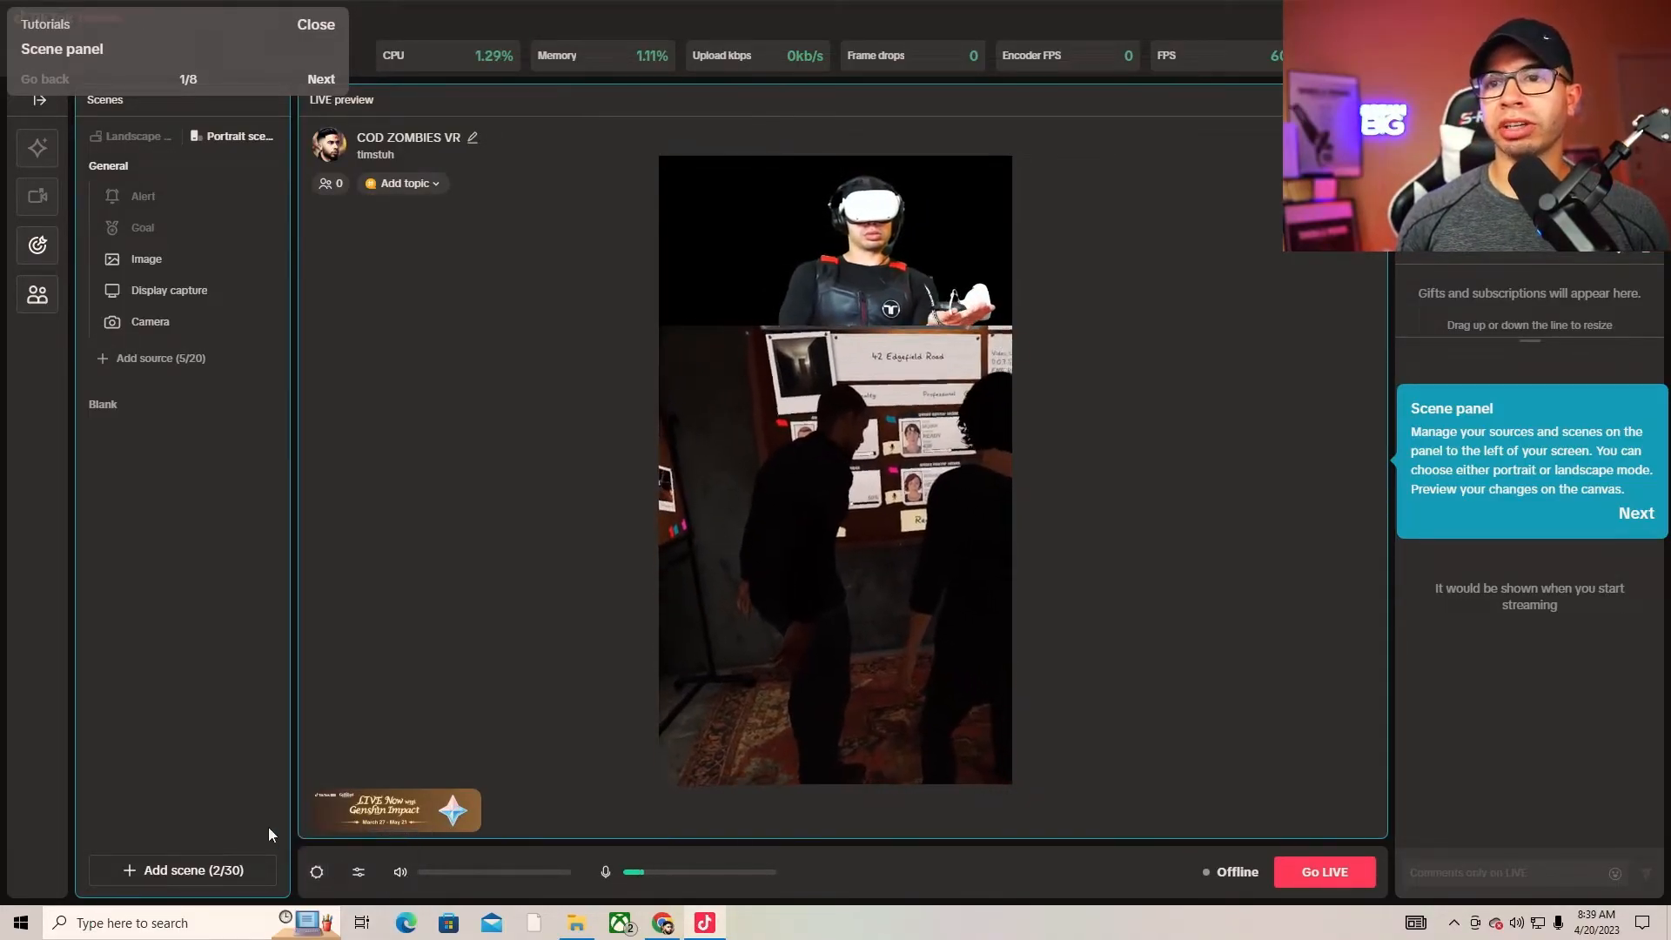
- Review the stream quality and recording settings, including the FPS choices, and close the stream settings
left_click(316, 872)
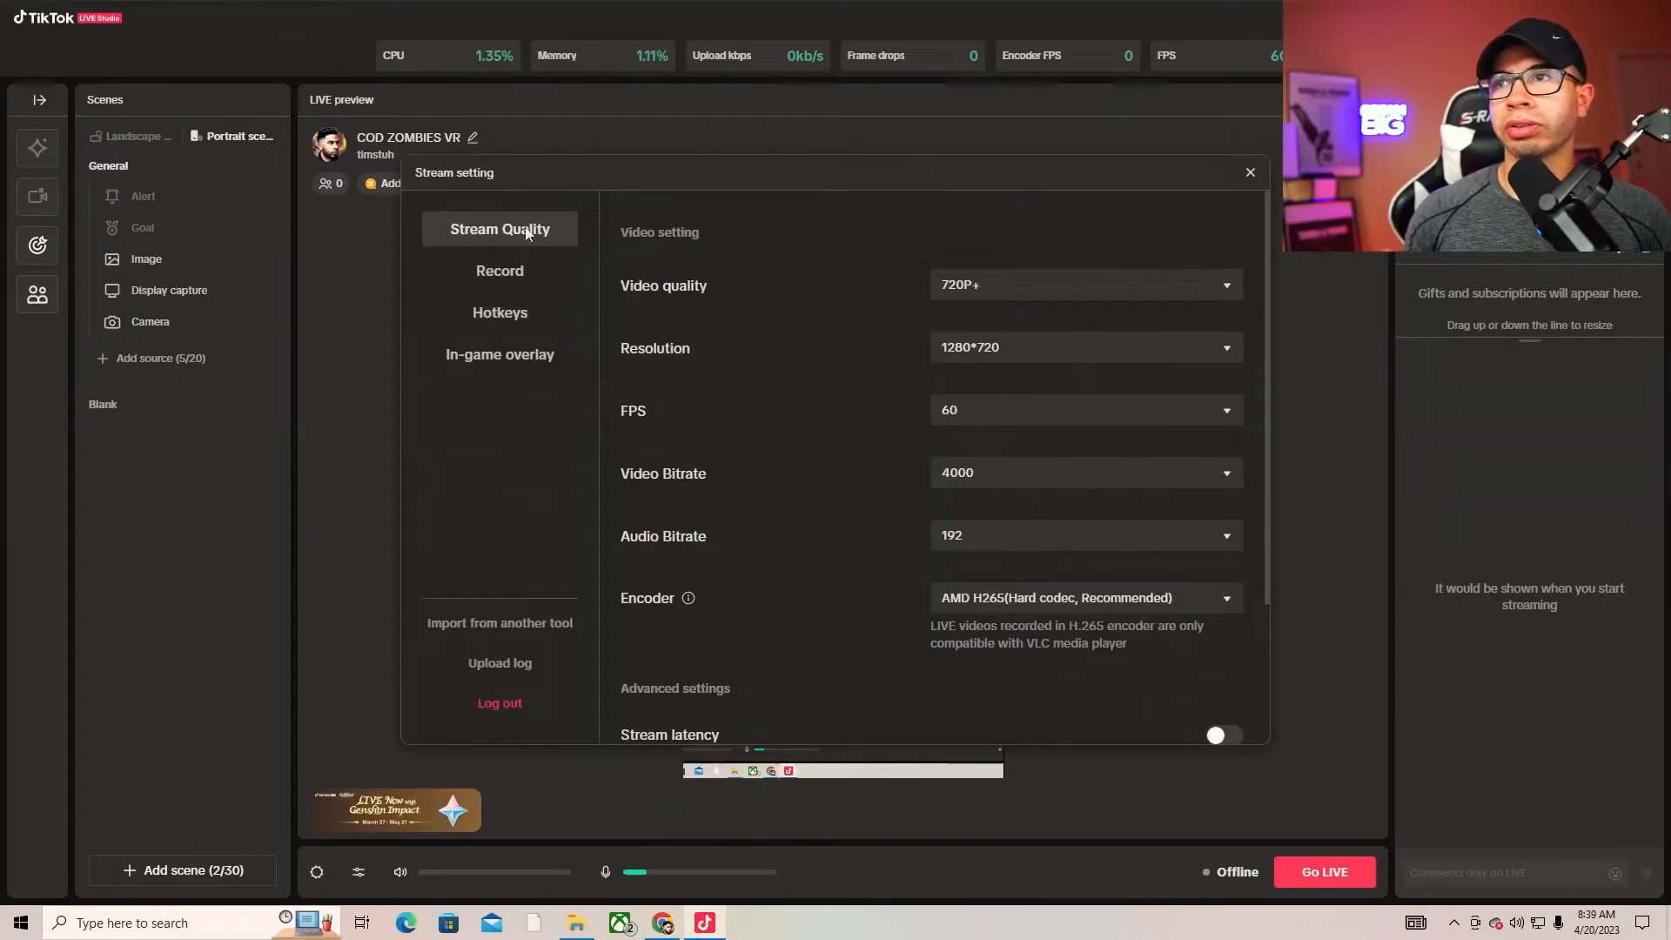
left_click(499, 270)
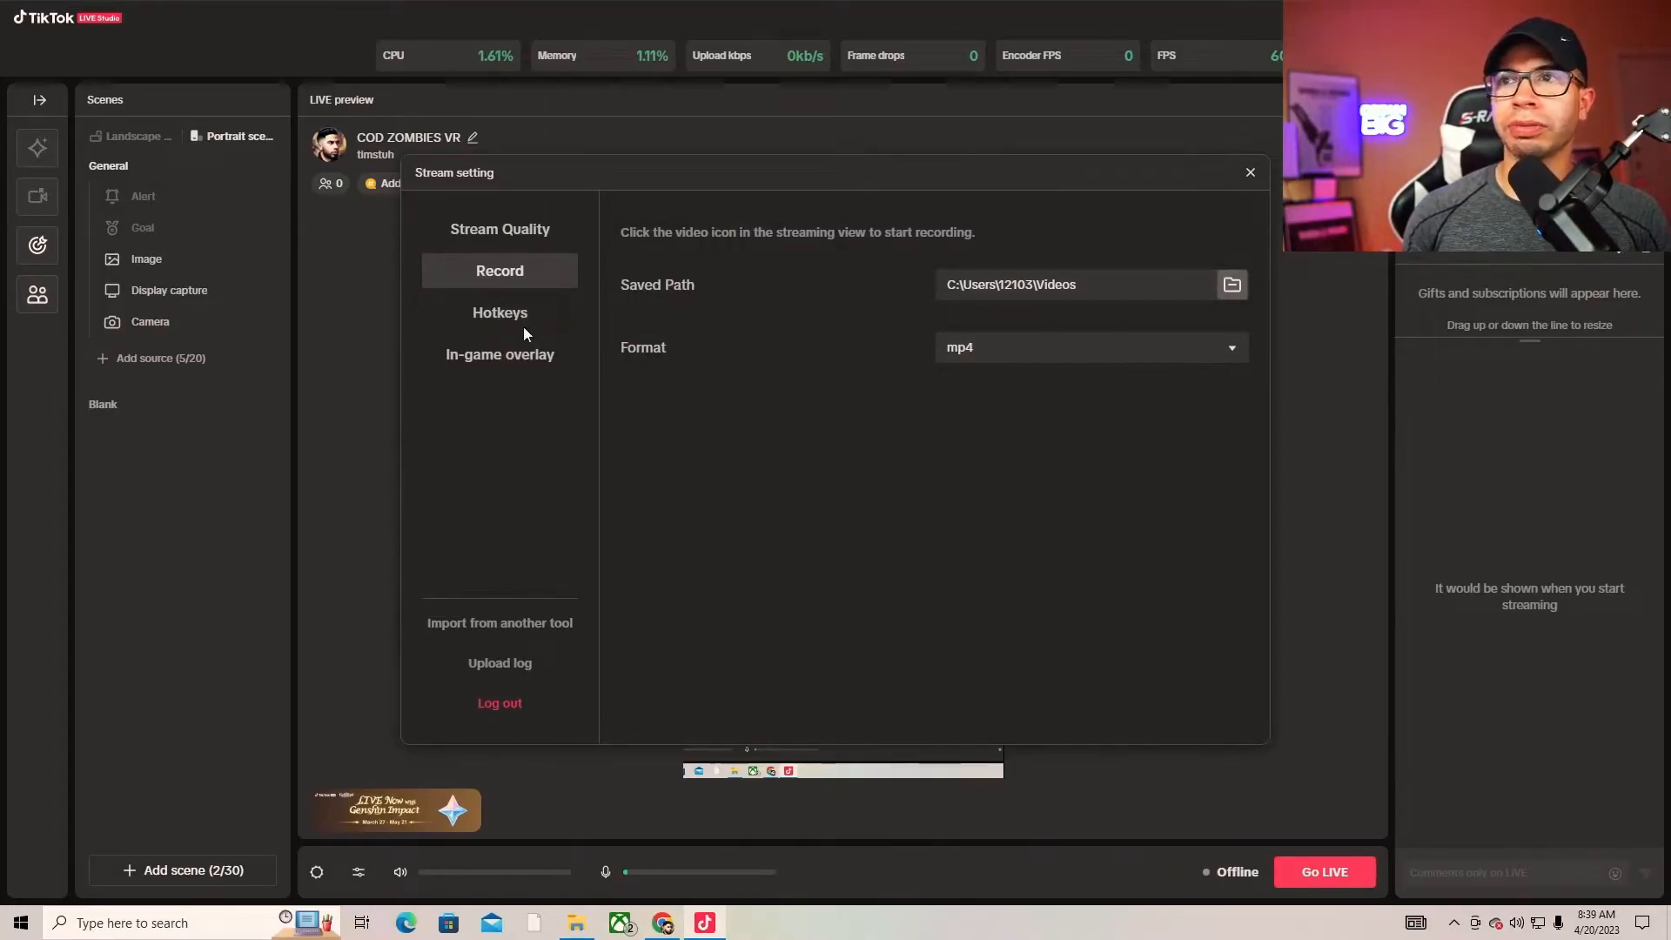
left_click(511, 227)
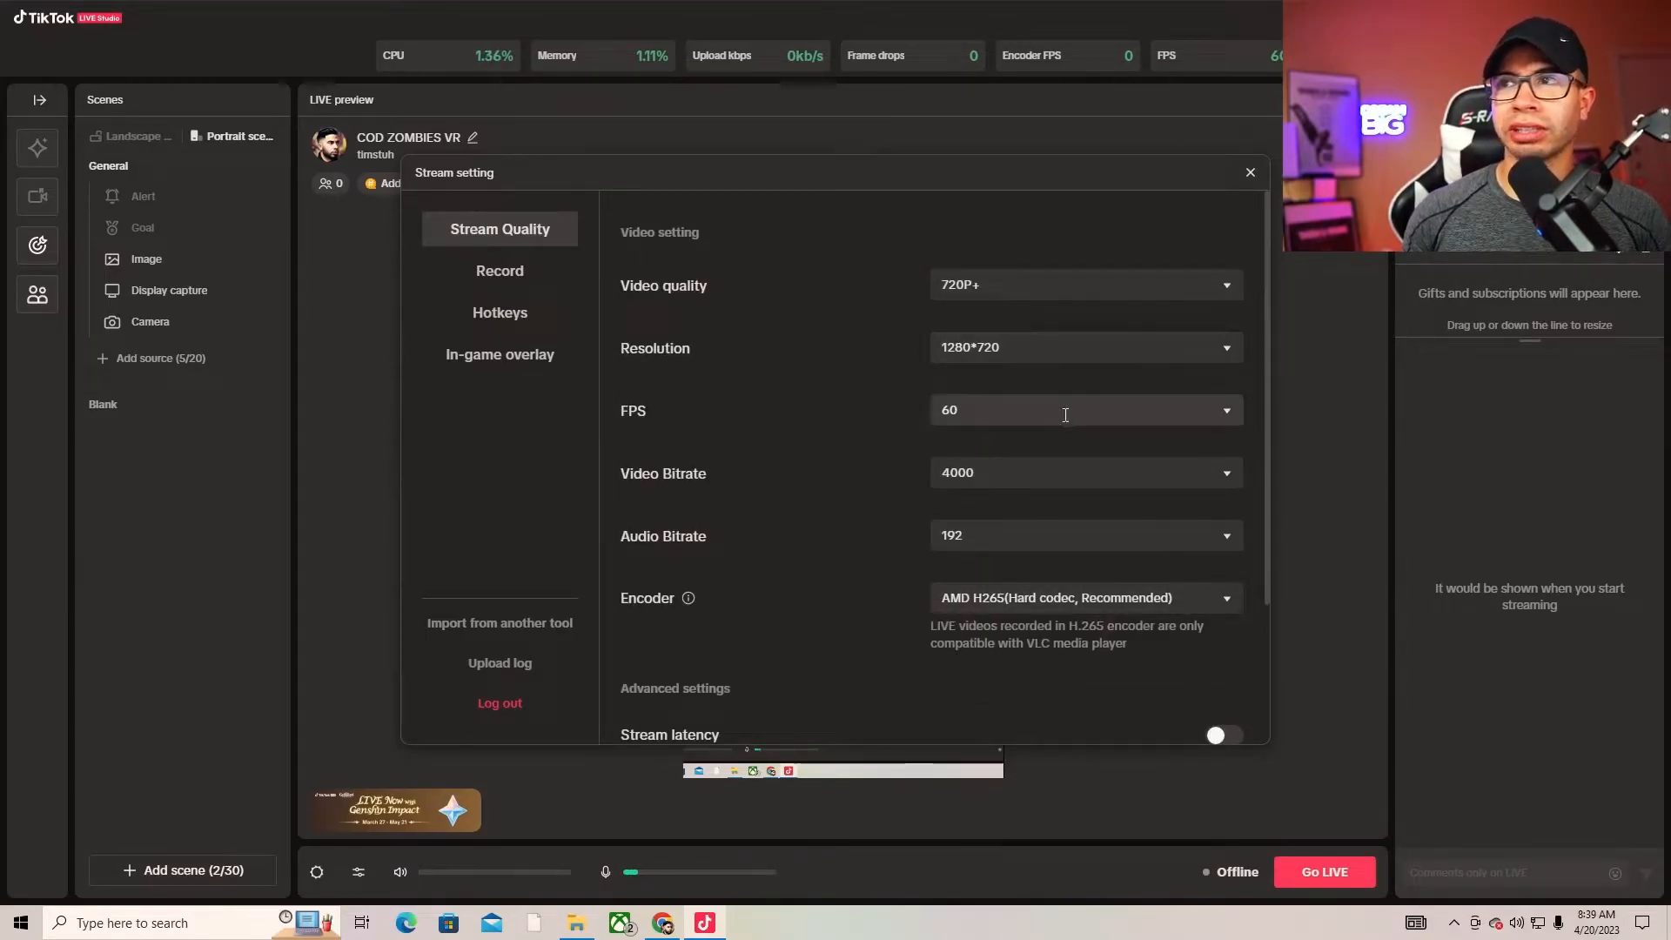
left_click(1223, 411)
left_click(1222, 411)
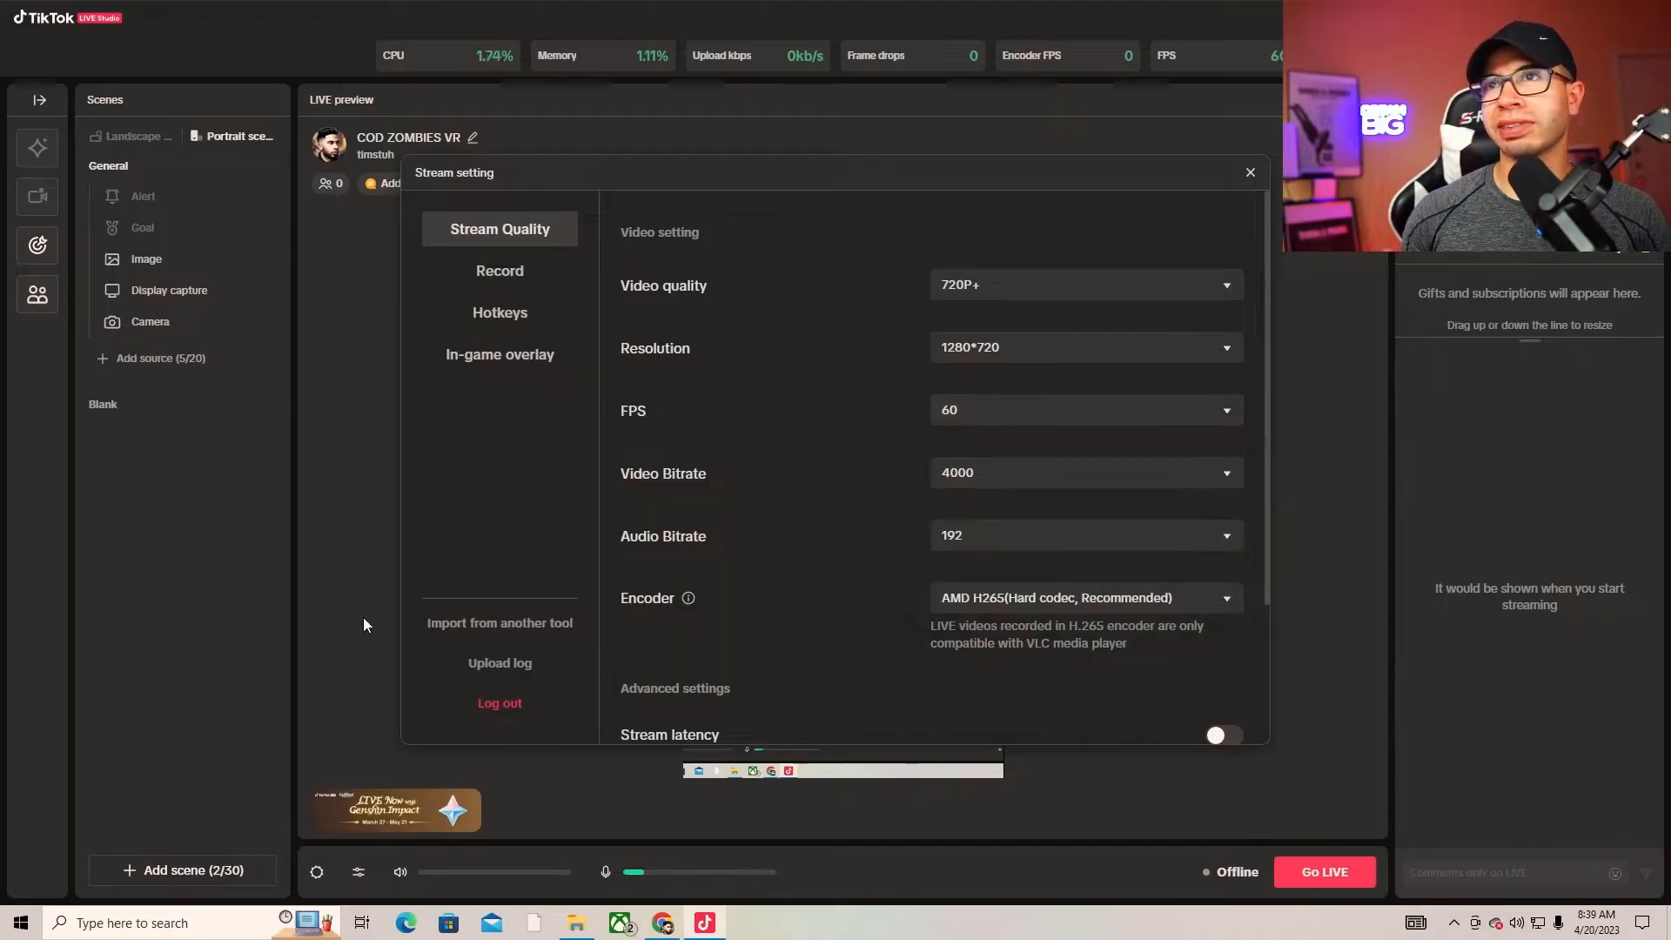
left_click(1249, 172)
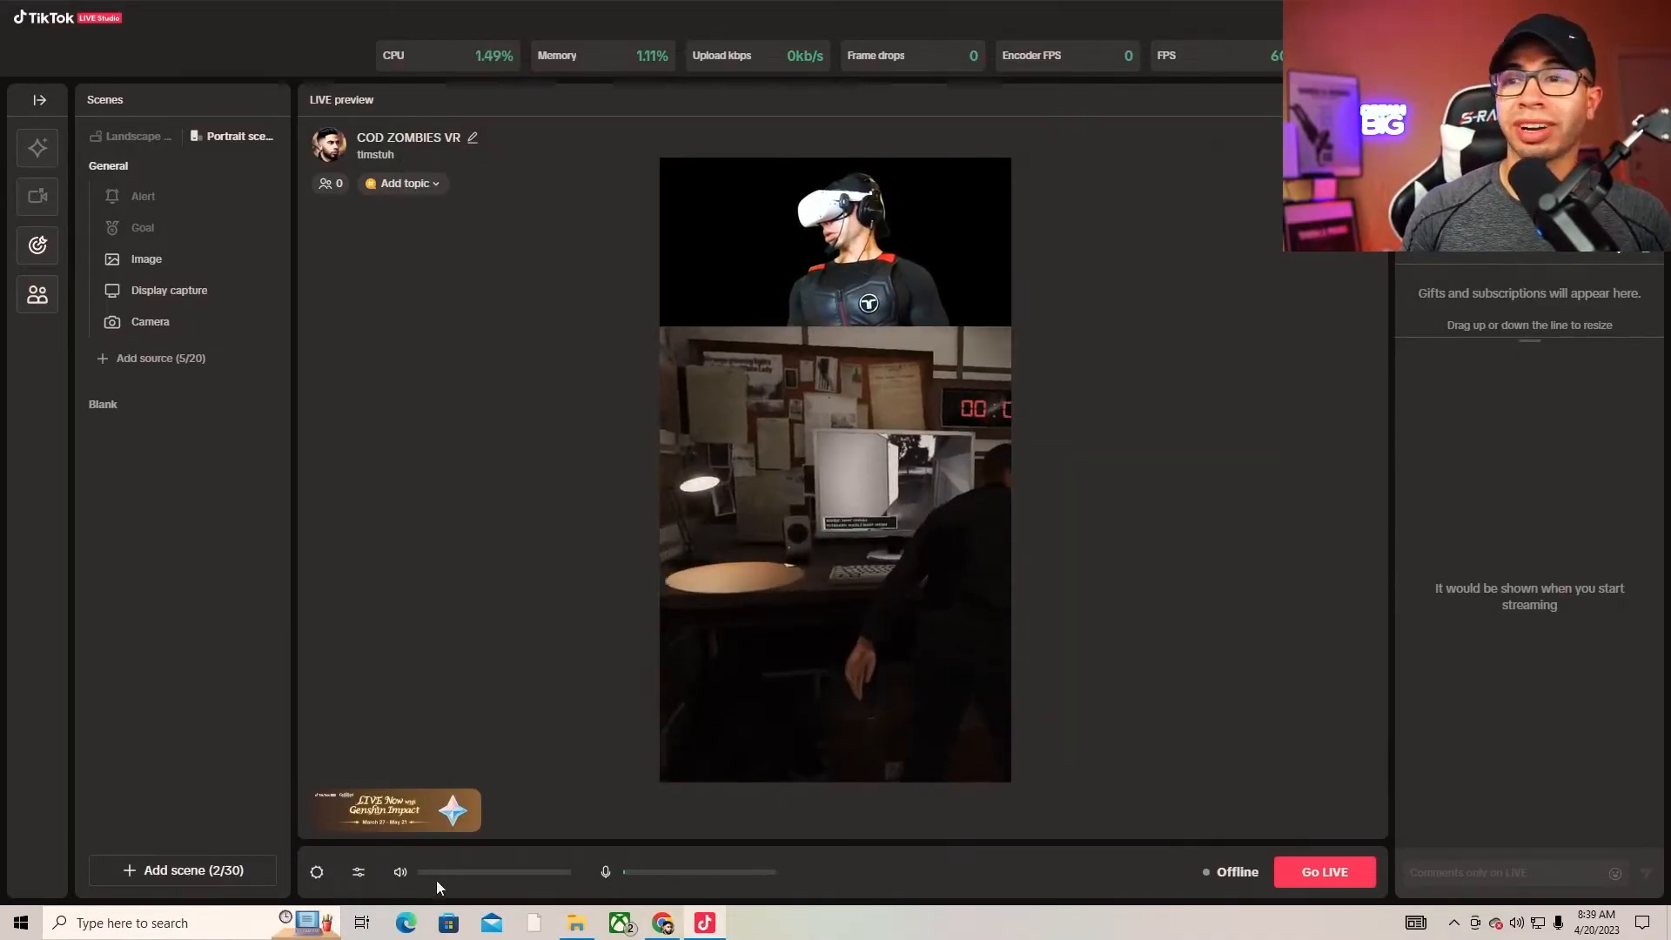
- Look over the landscape and portrait templates offered for a new scene and dismiss them
mouse_move(570, 872)
left_mouse_down()
mouse_move(445, 872)
mouse_move(570, 875)
left_mouse_up()
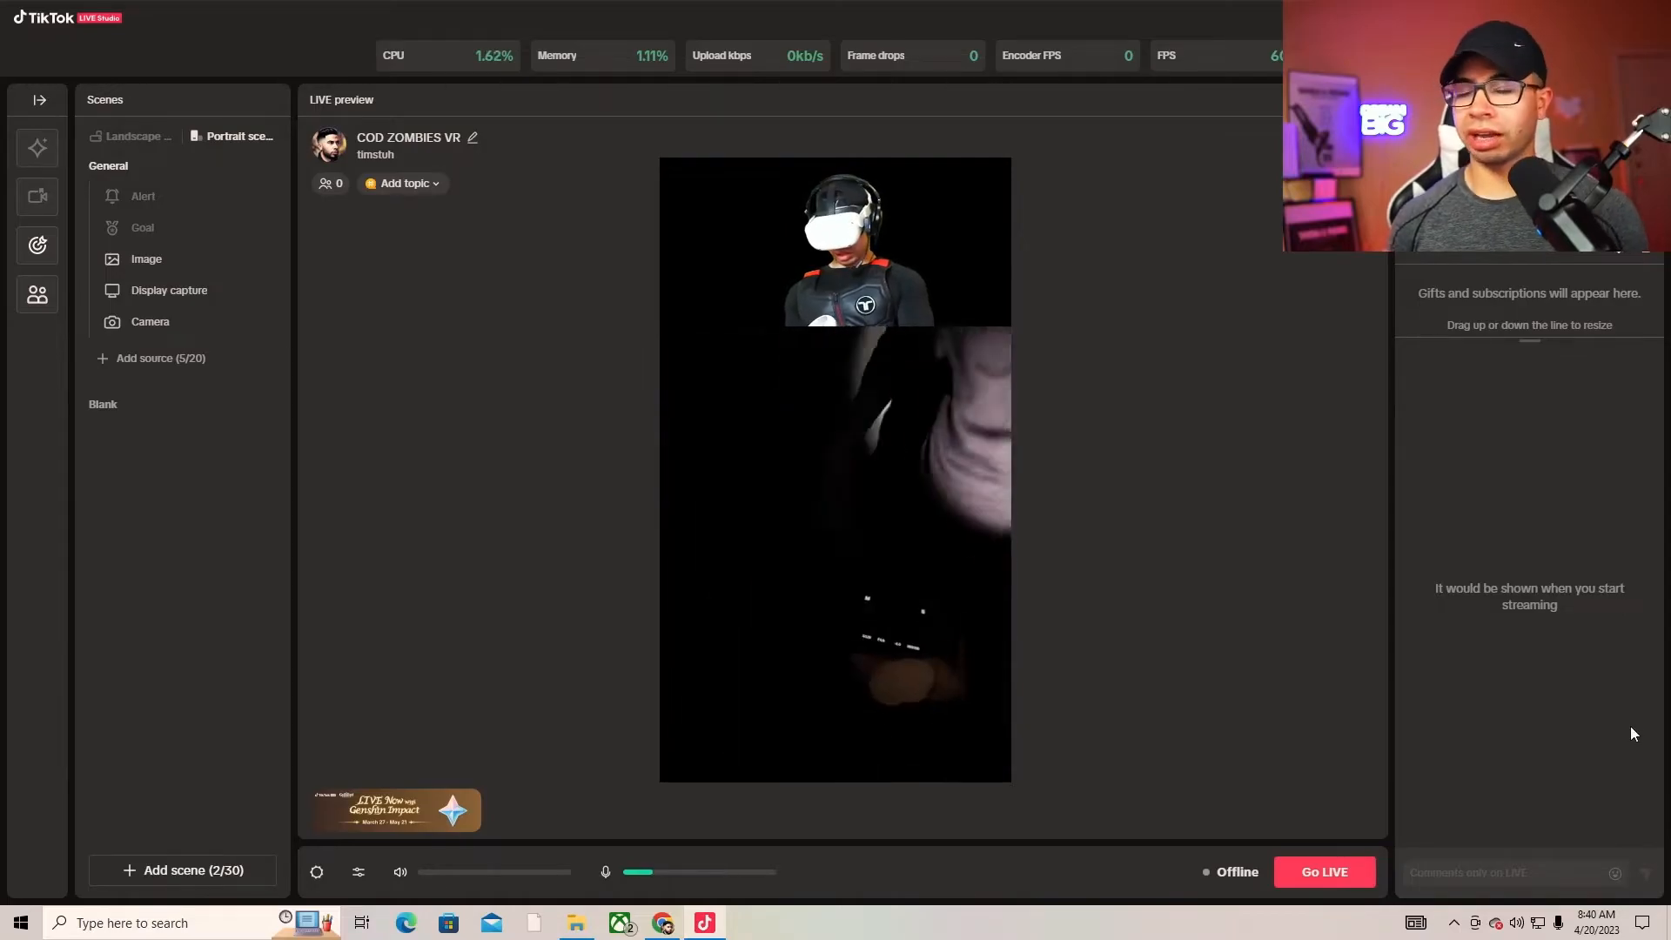
left_click(235, 871)
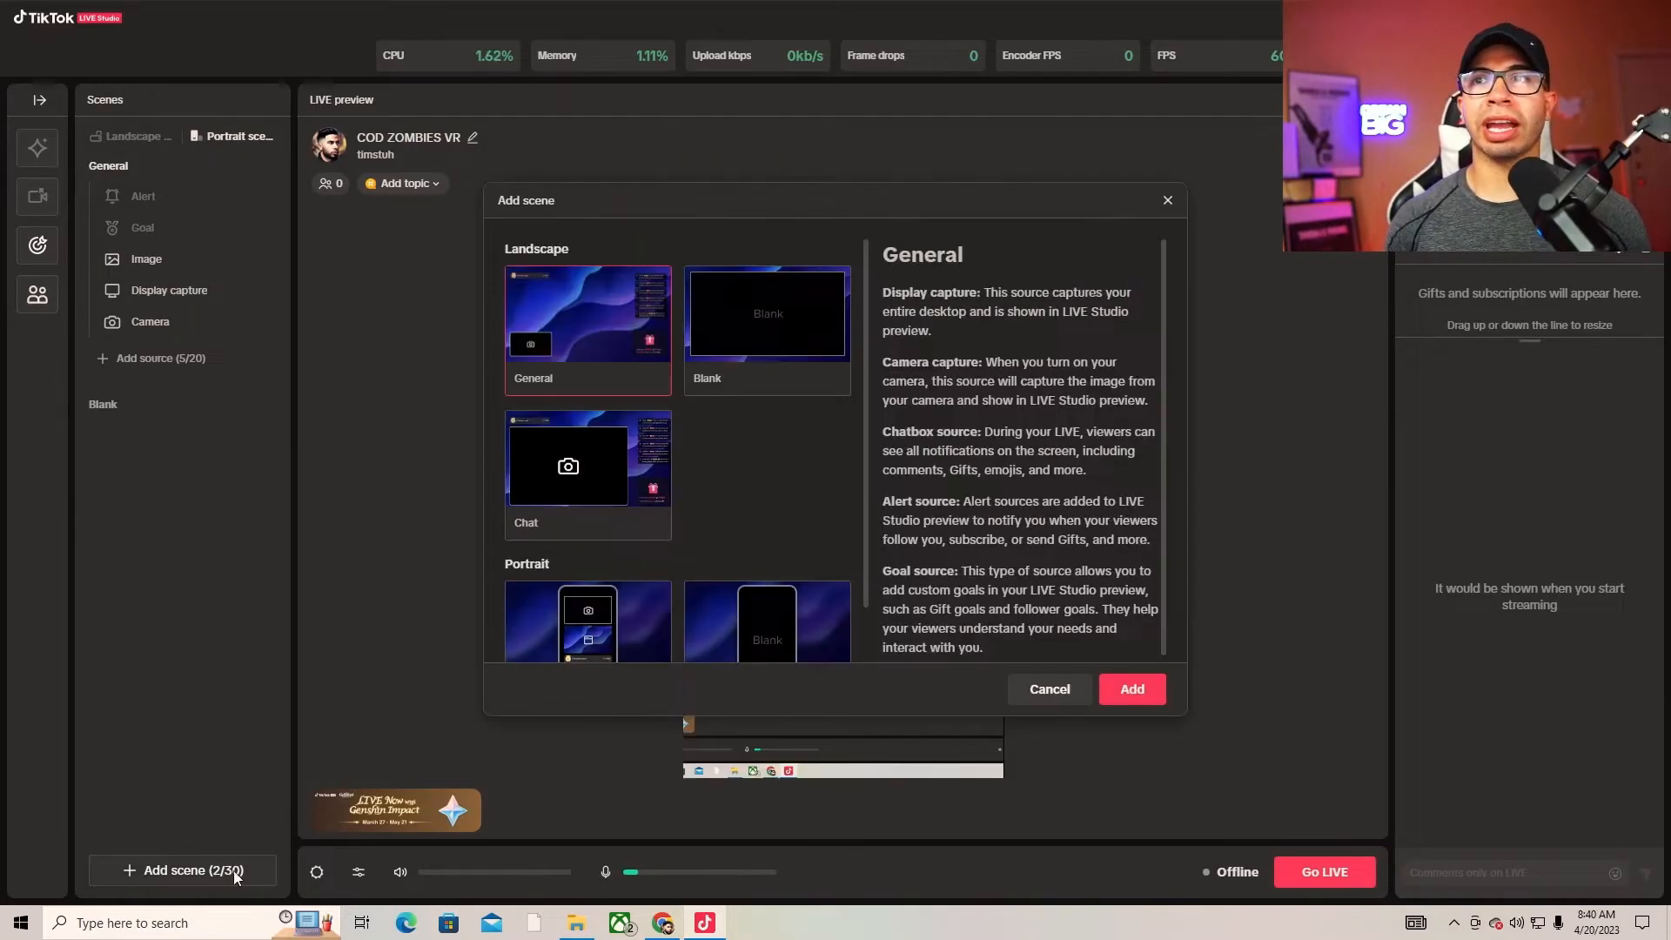
scroll(709, 552, "down", 1)
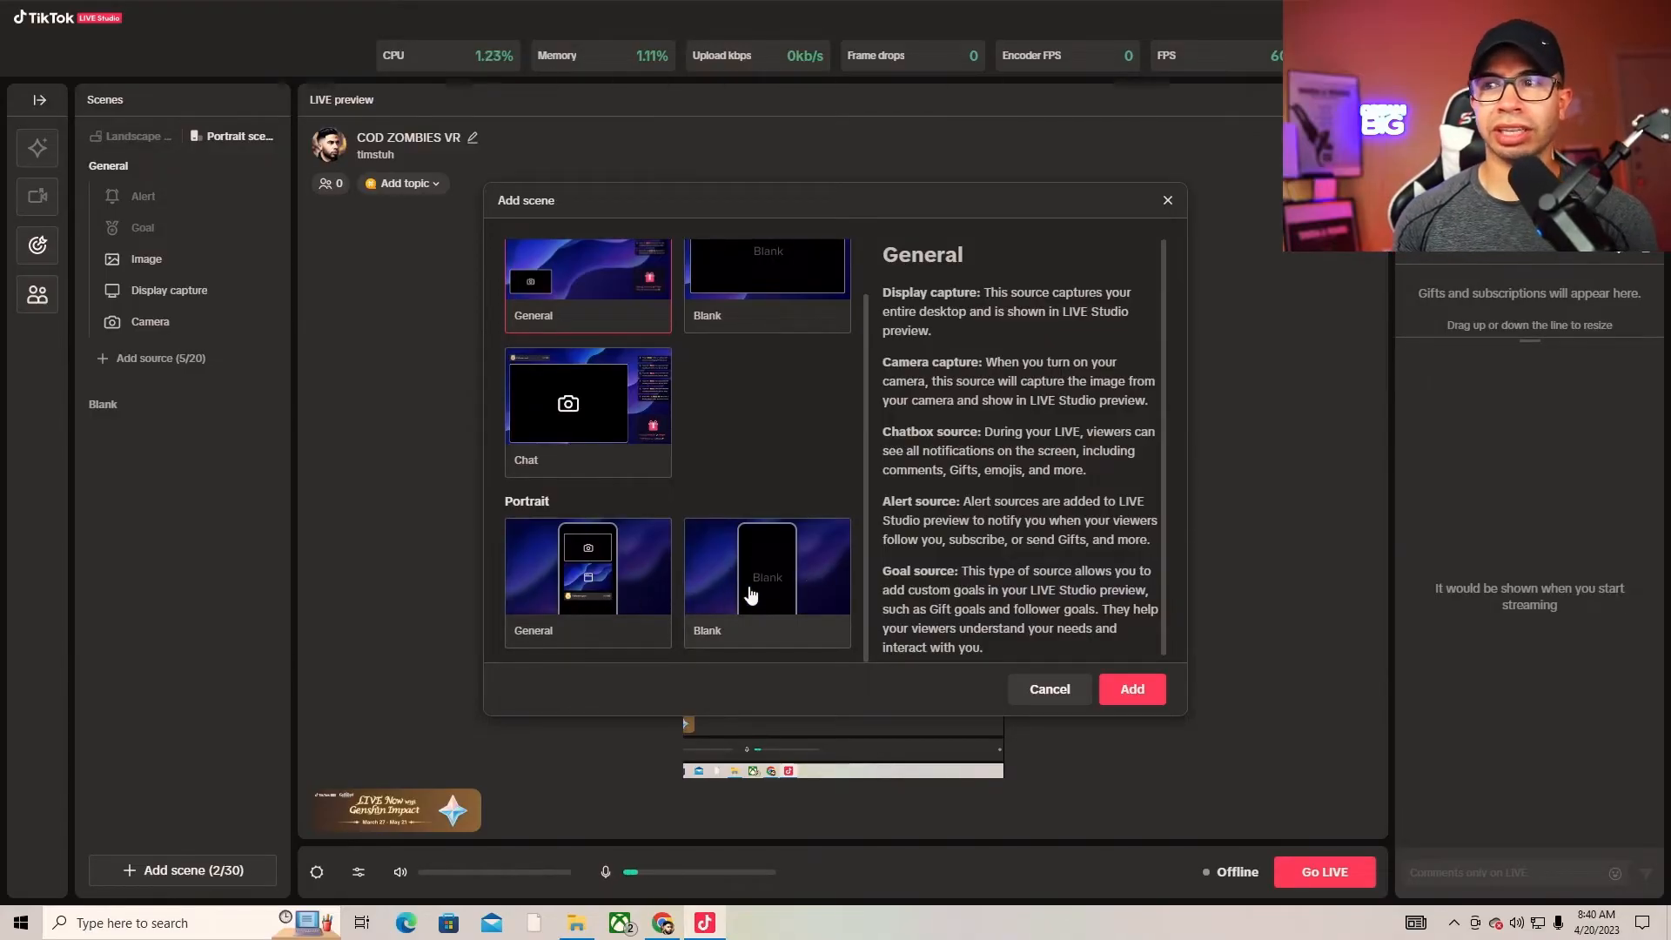
left_click(1054, 687)
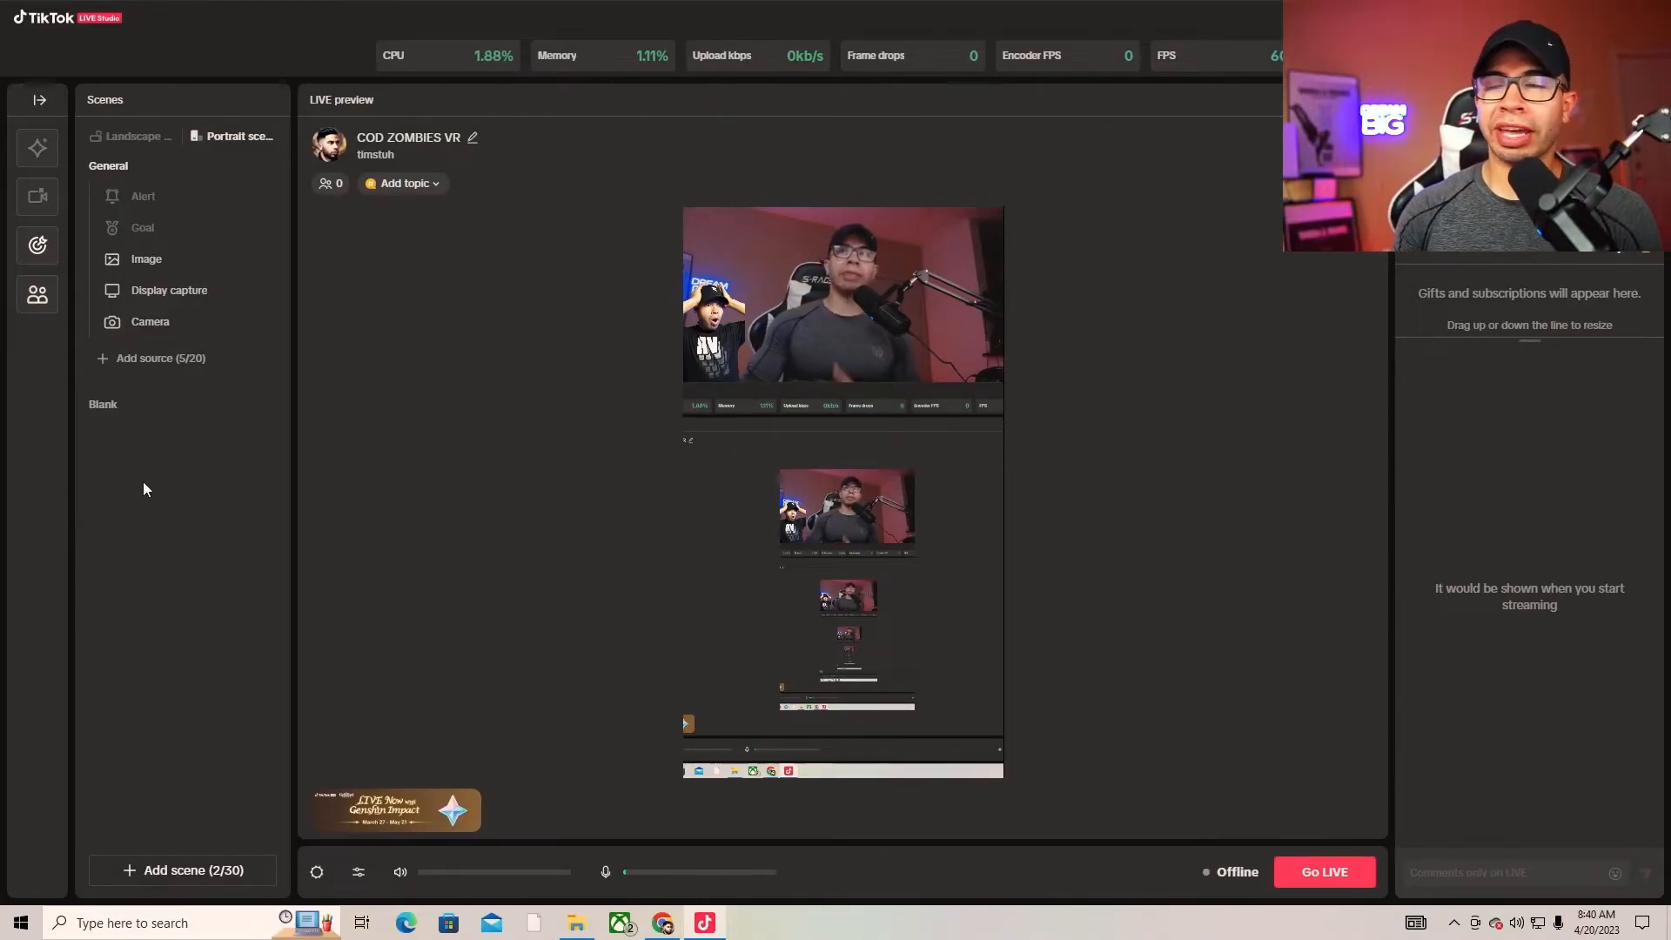
left_click(701, 502)
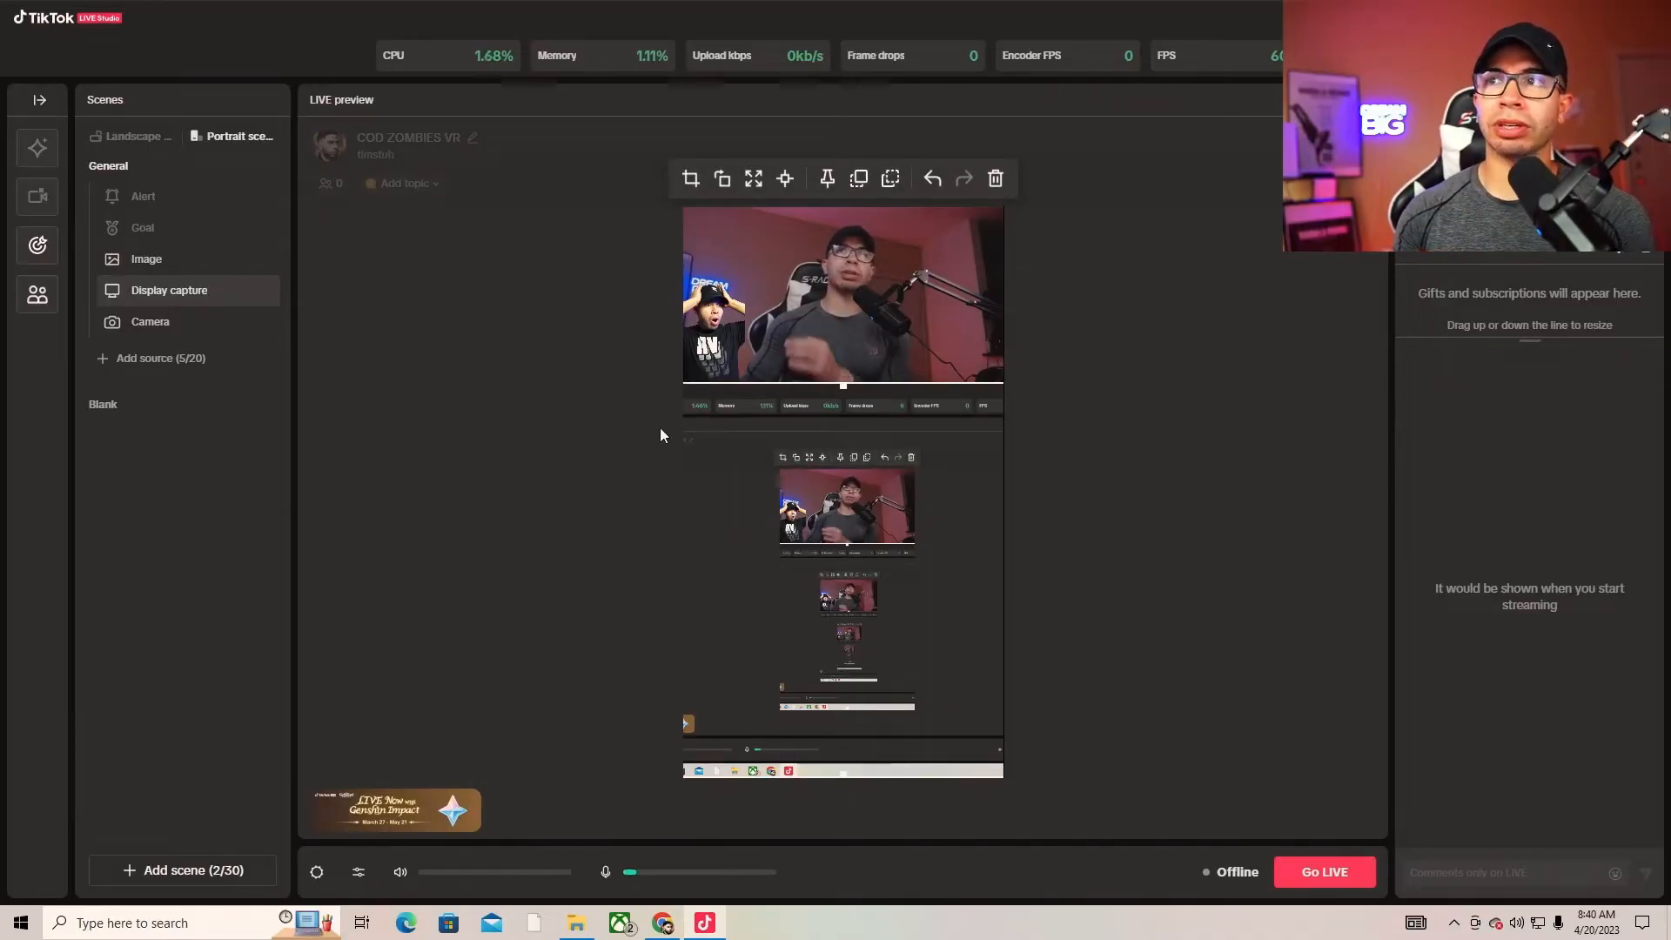
- Run a sound check of the microphone and speaker audio in the audio mixer and end it
left_click(358, 871)
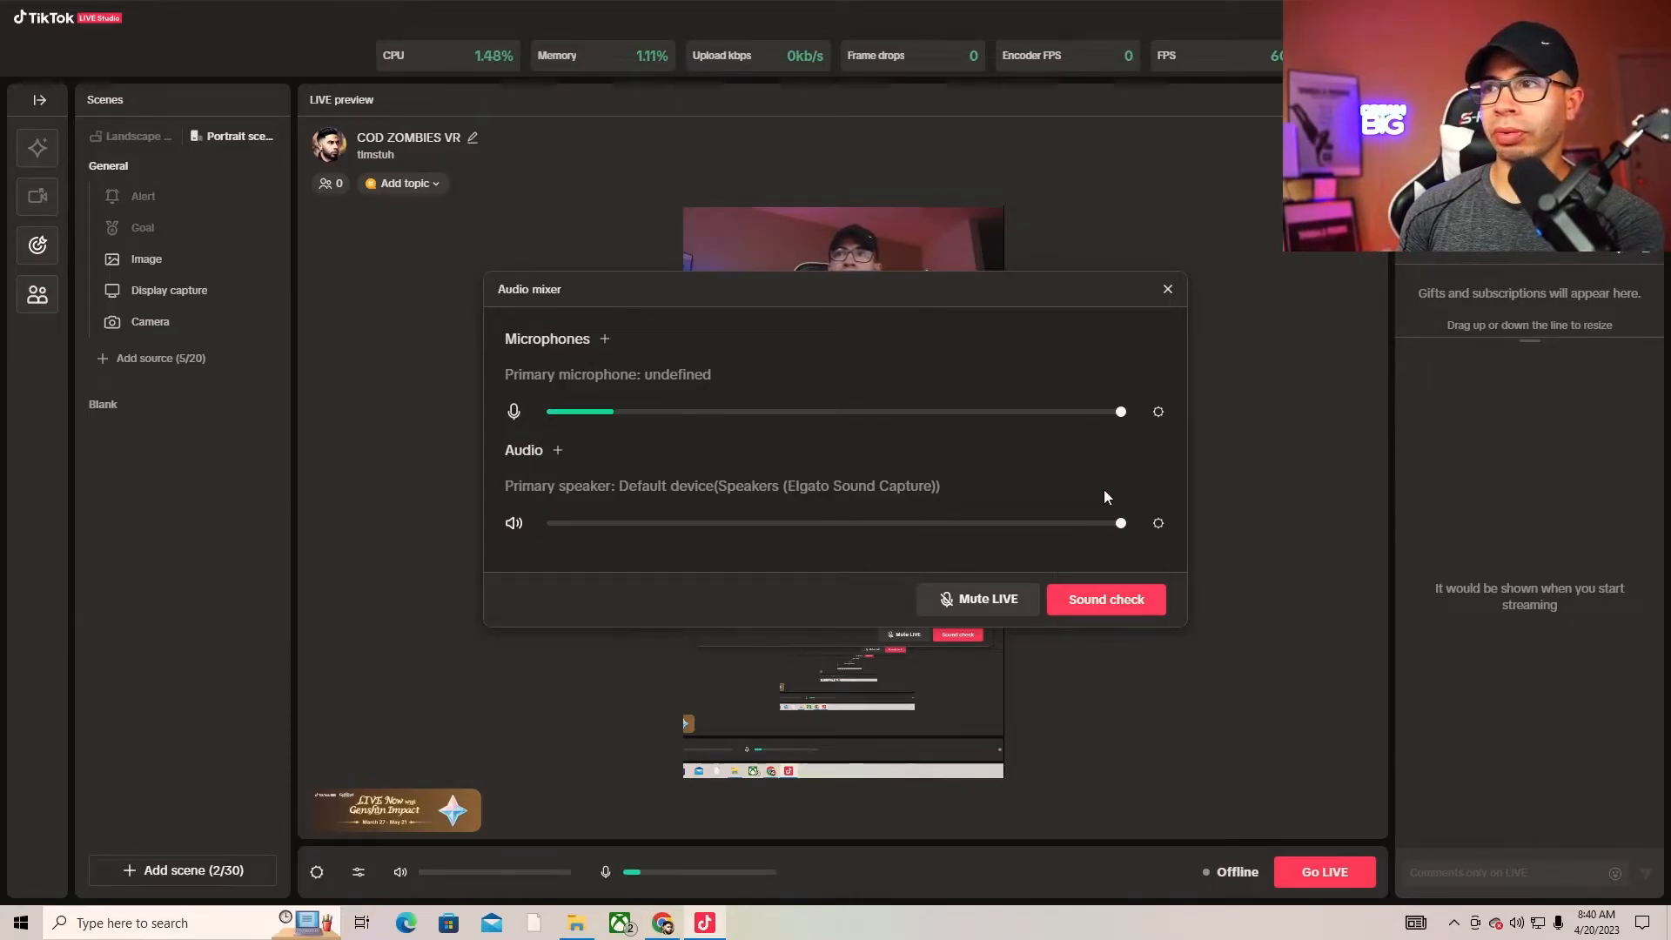
left_click(1099, 604)
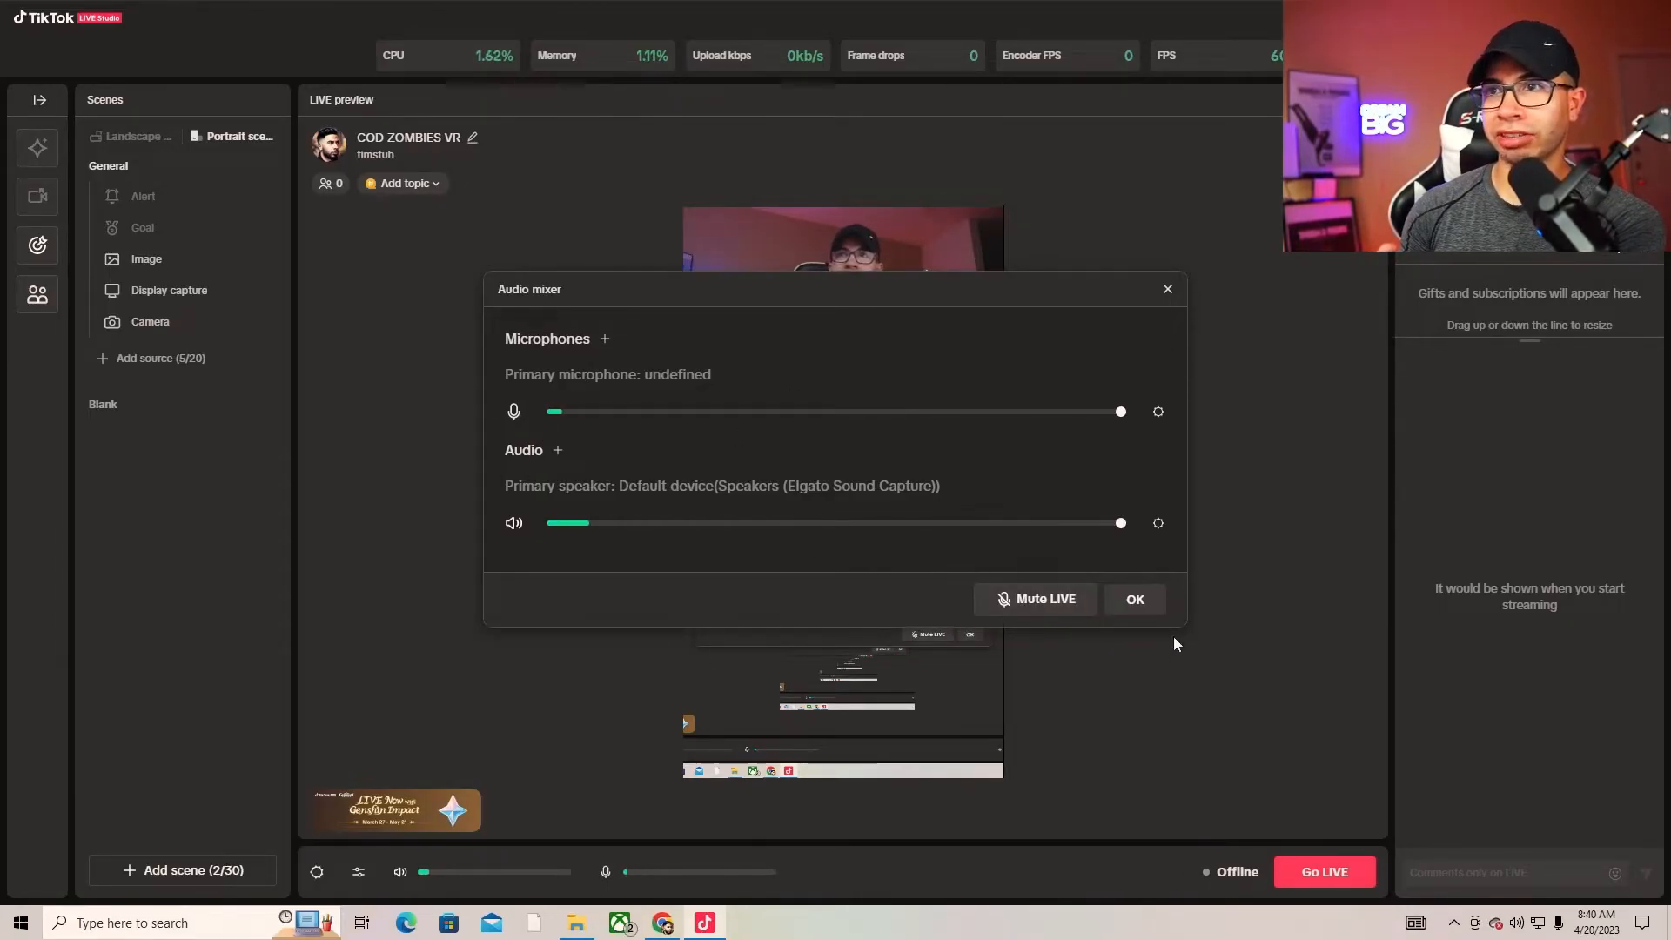
left_click(1131, 604)
- Examine the audio devices and applications that can be chosen as the source of the primary speaker audio
left_click(1157, 523)
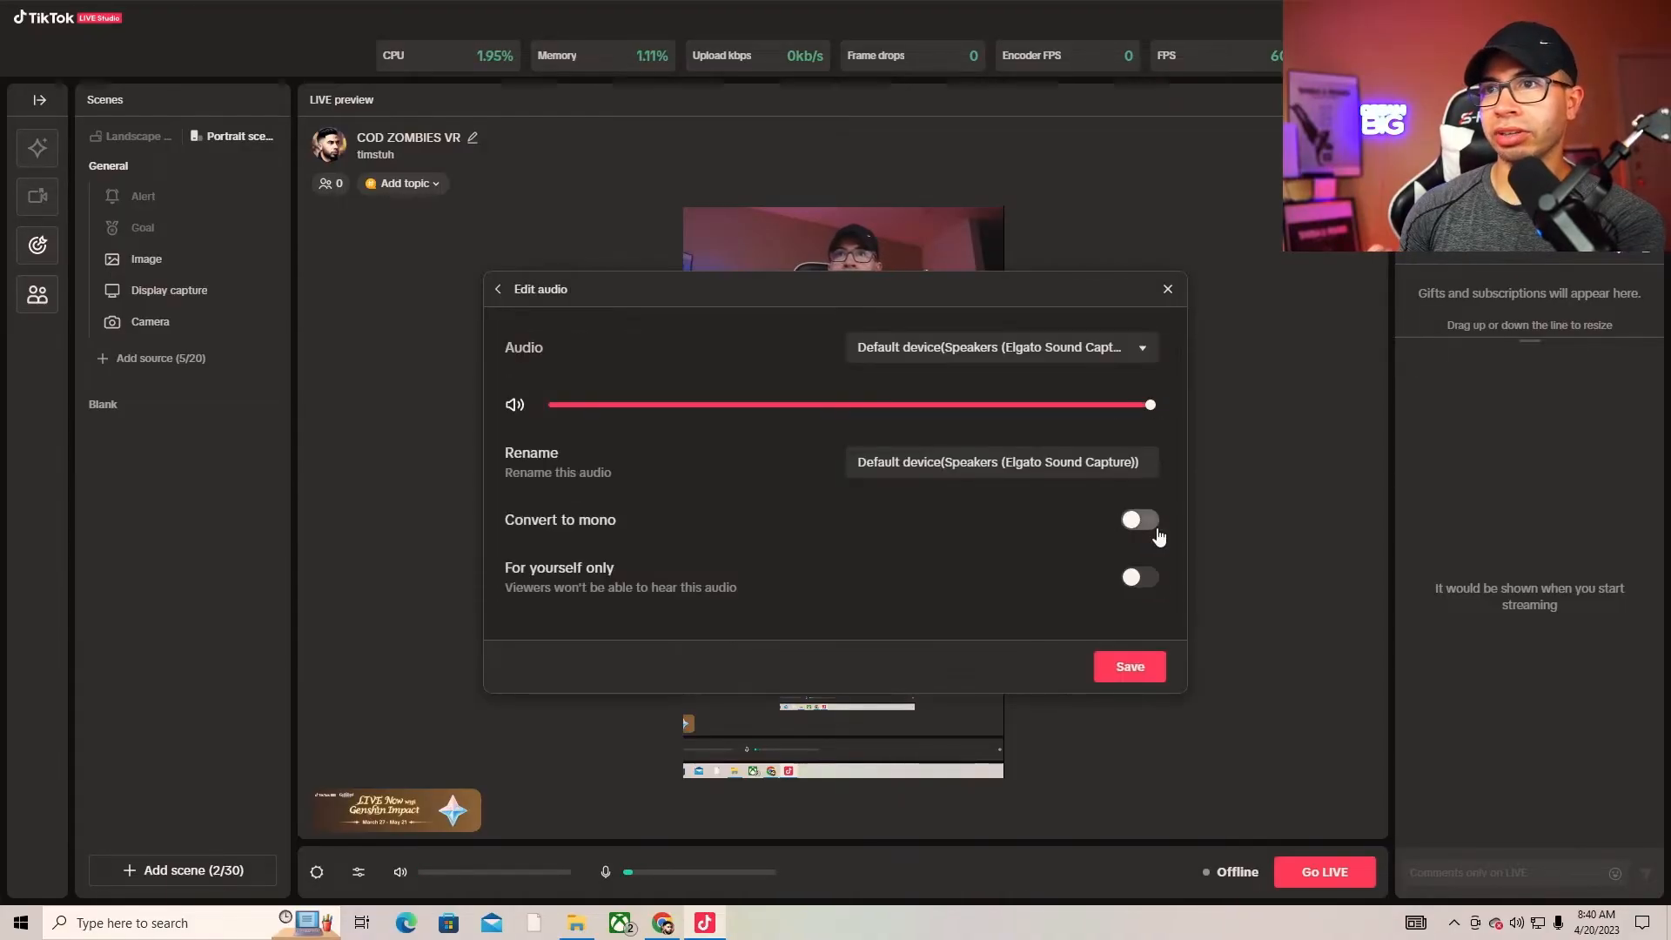
left_click(1005, 356)
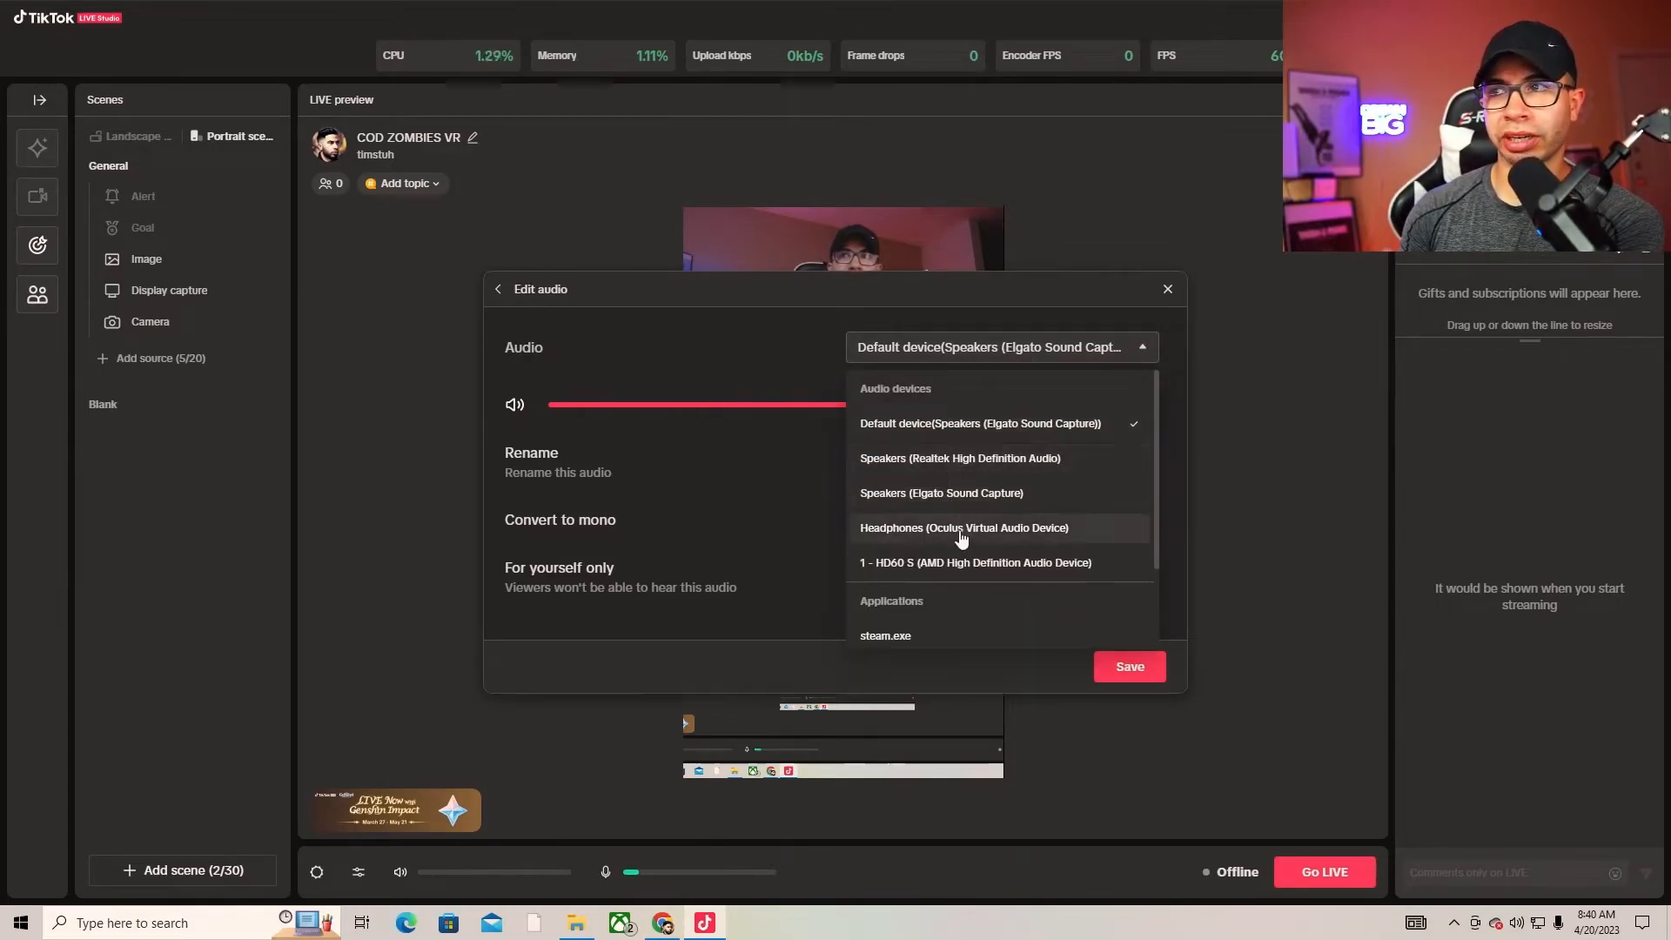
left_click(738, 348)
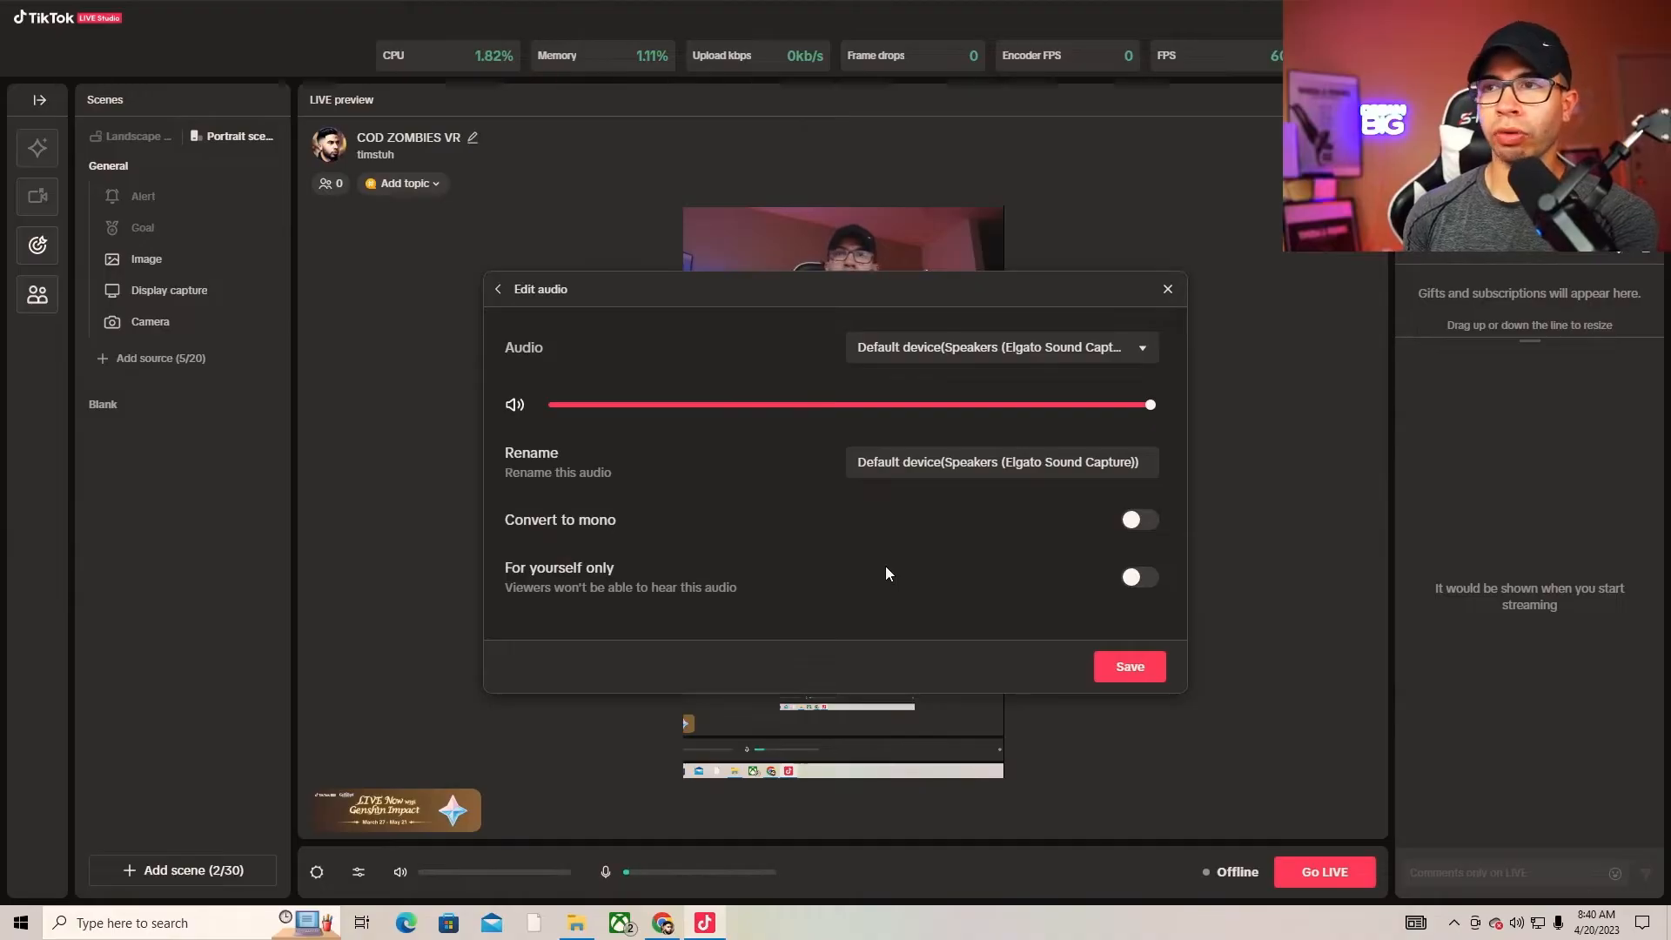
left_click(986, 348)
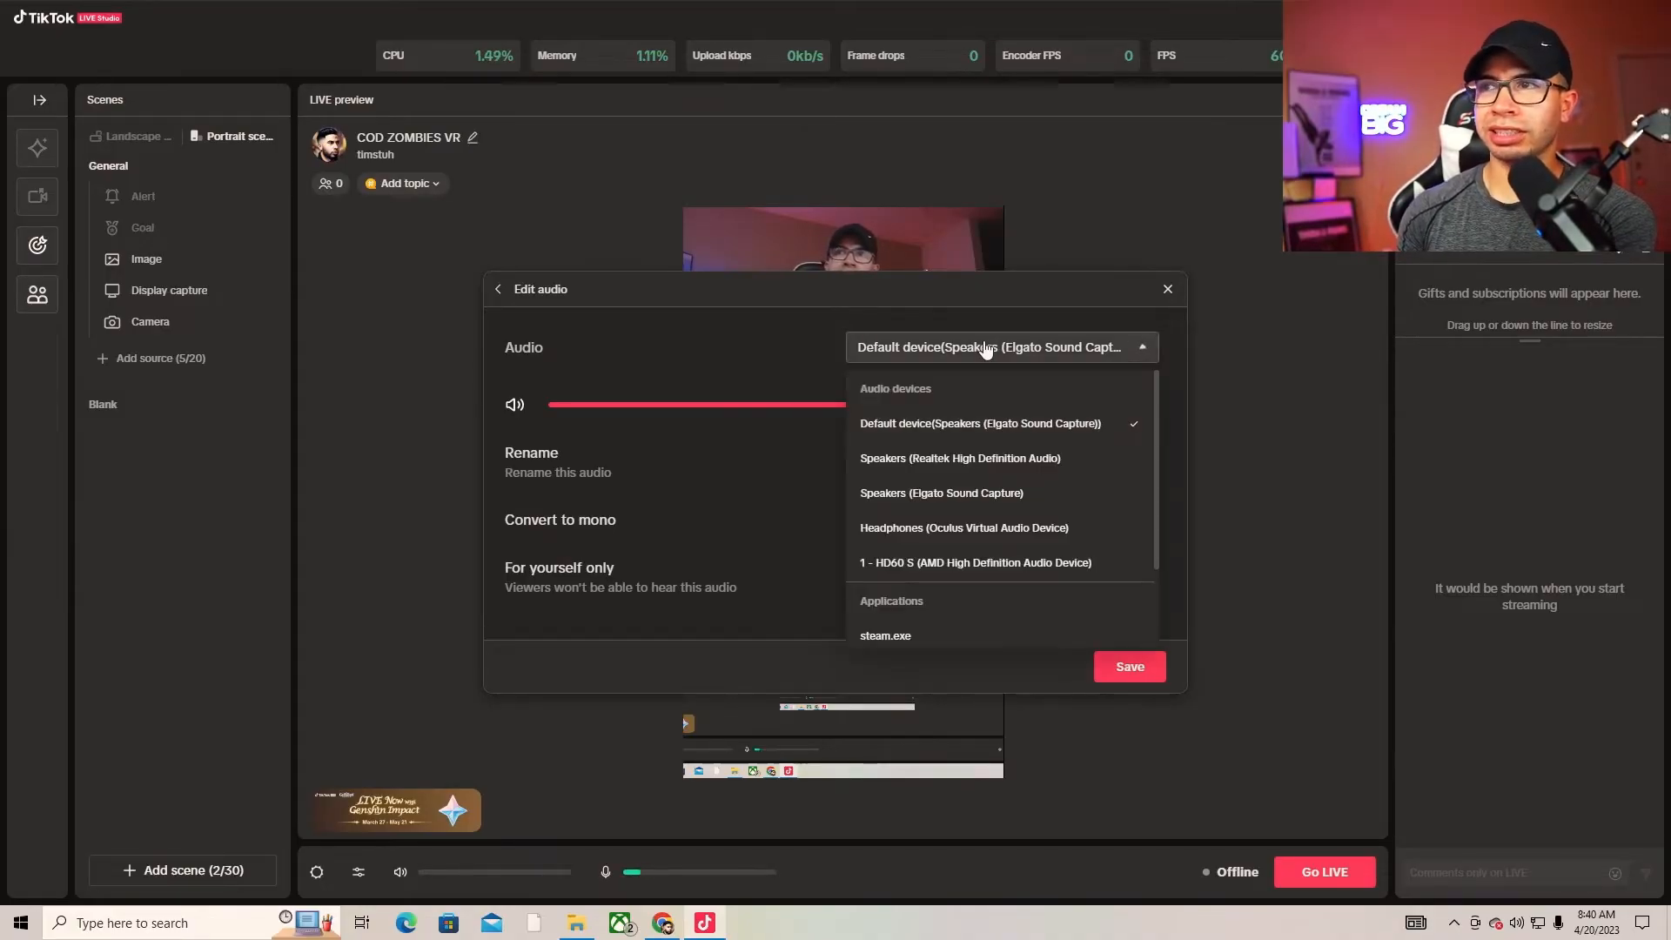
left_click(986, 348)
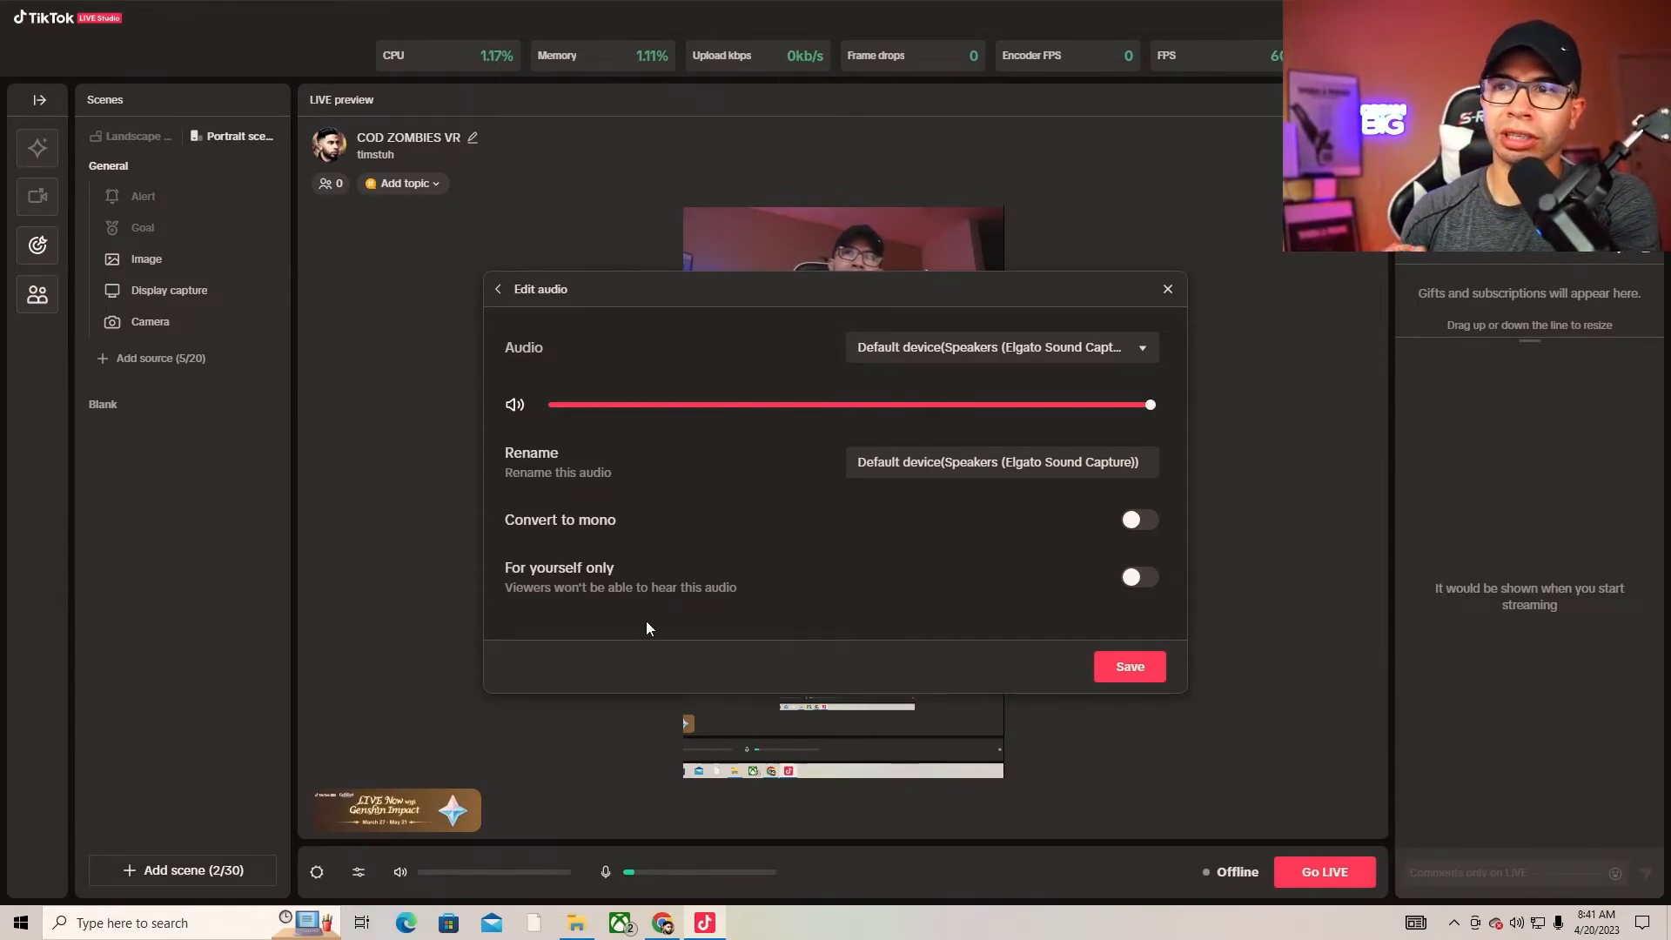
- Try the For yourself only option on the speaker audio, turn it off and close the audio settings without saving
left_click(1154, 584)
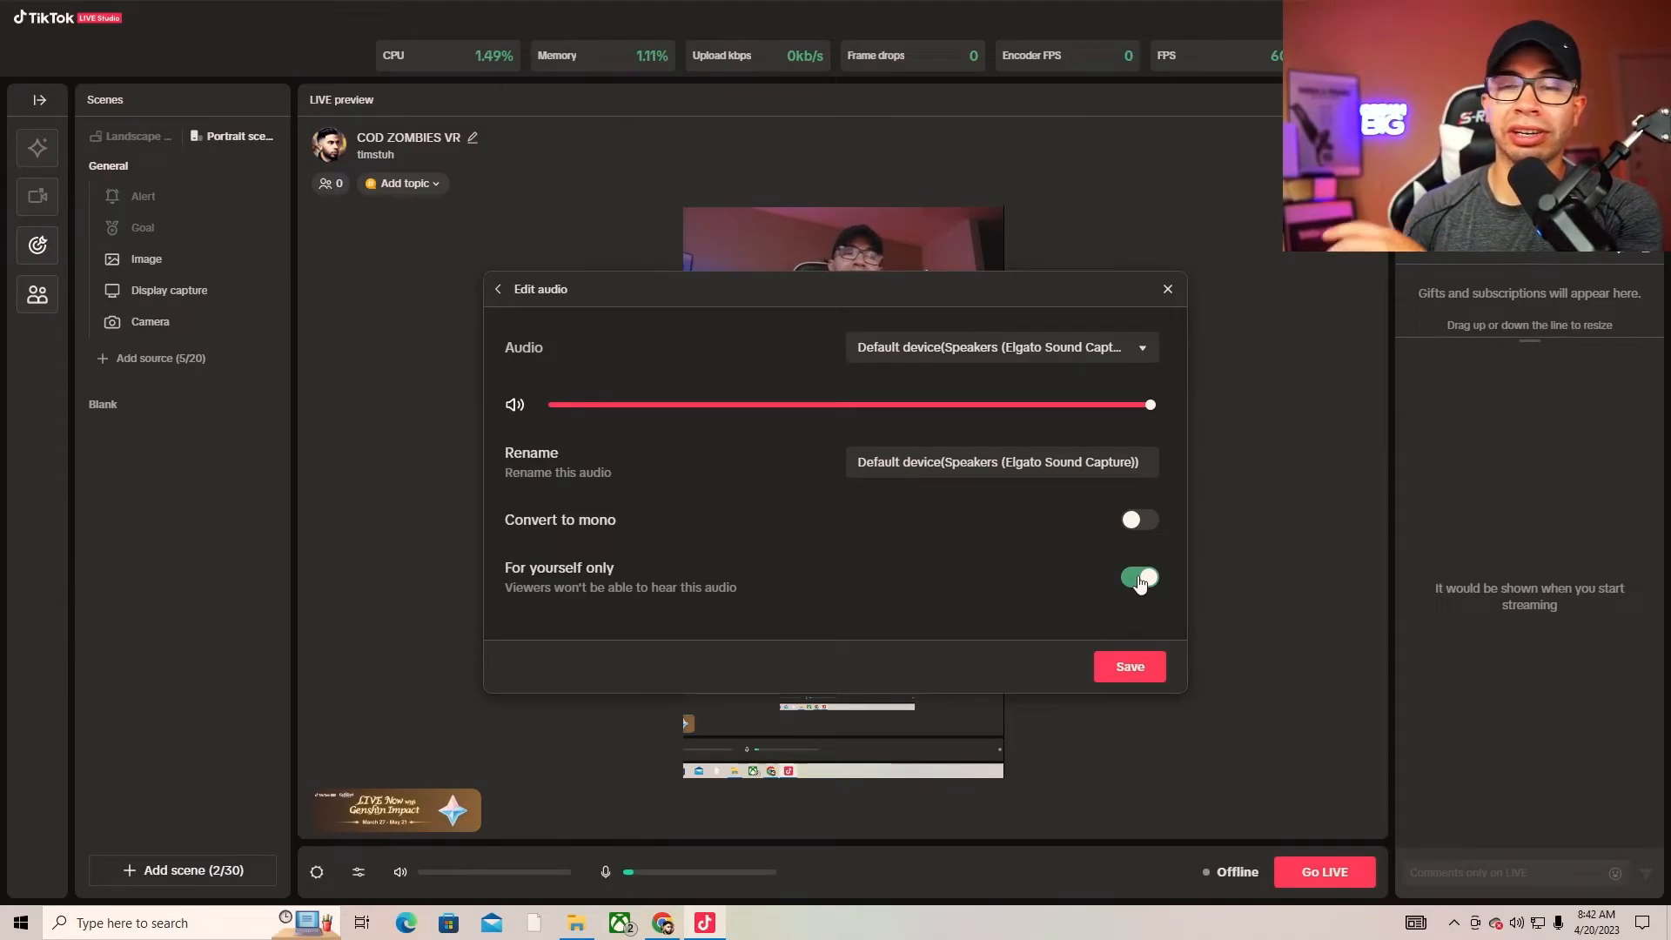
left_click(1140, 579)
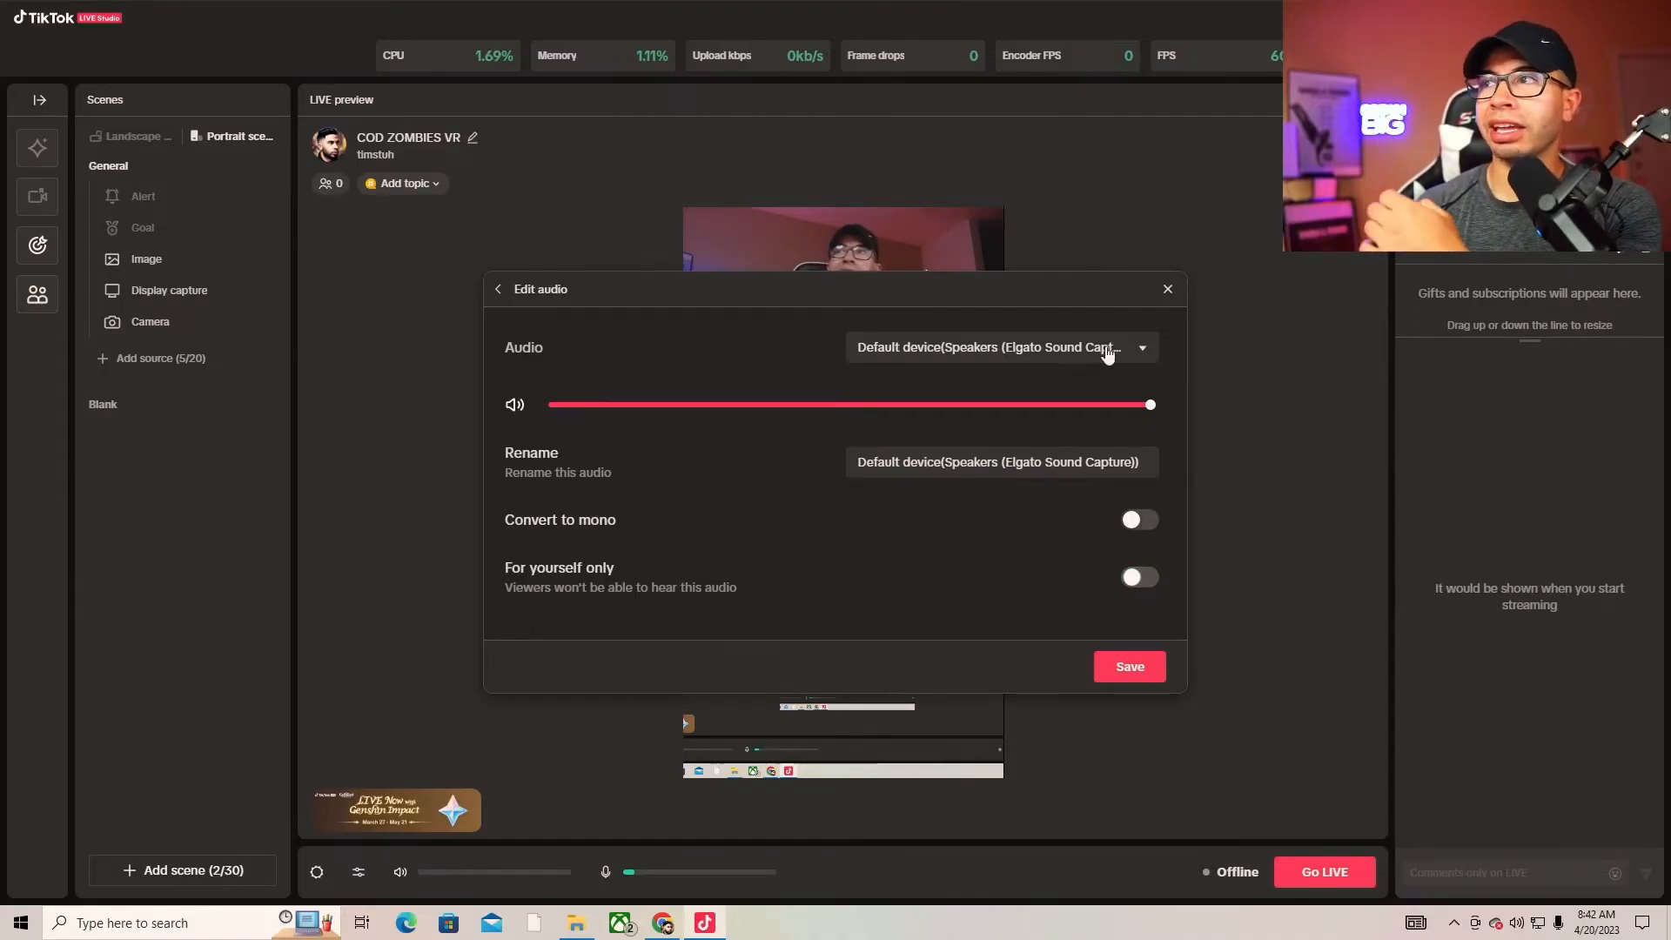
left_click(1168, 289)
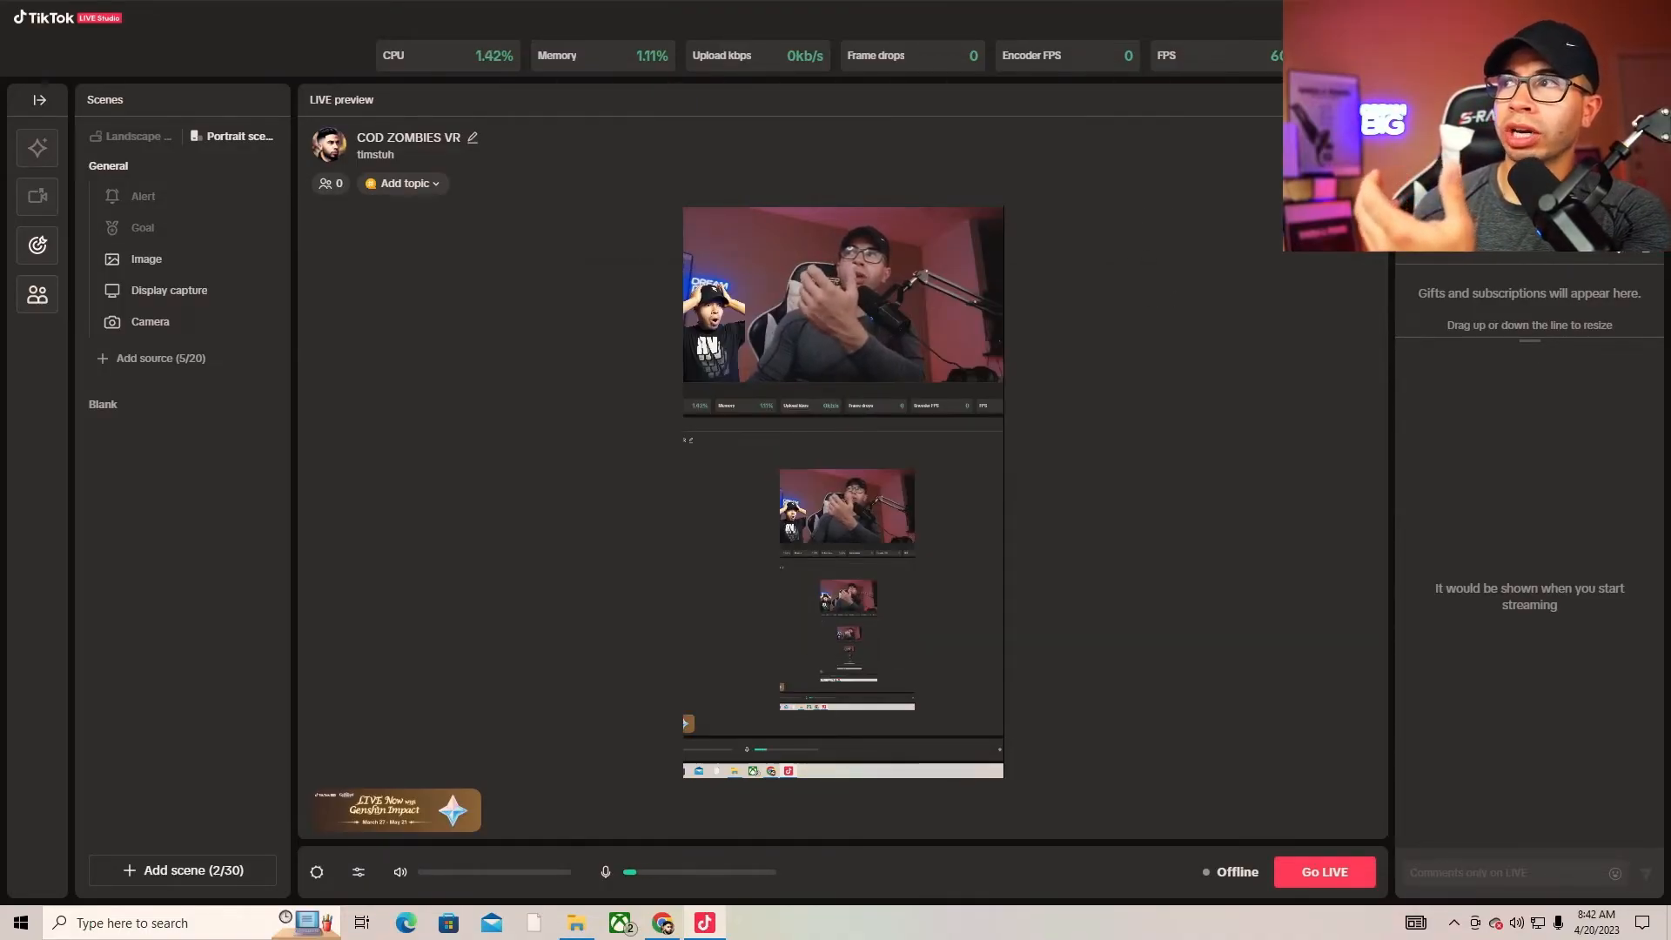
- Delete the Image source from the portrait scene
left_click_drag(1306, 21, 1082, 165)
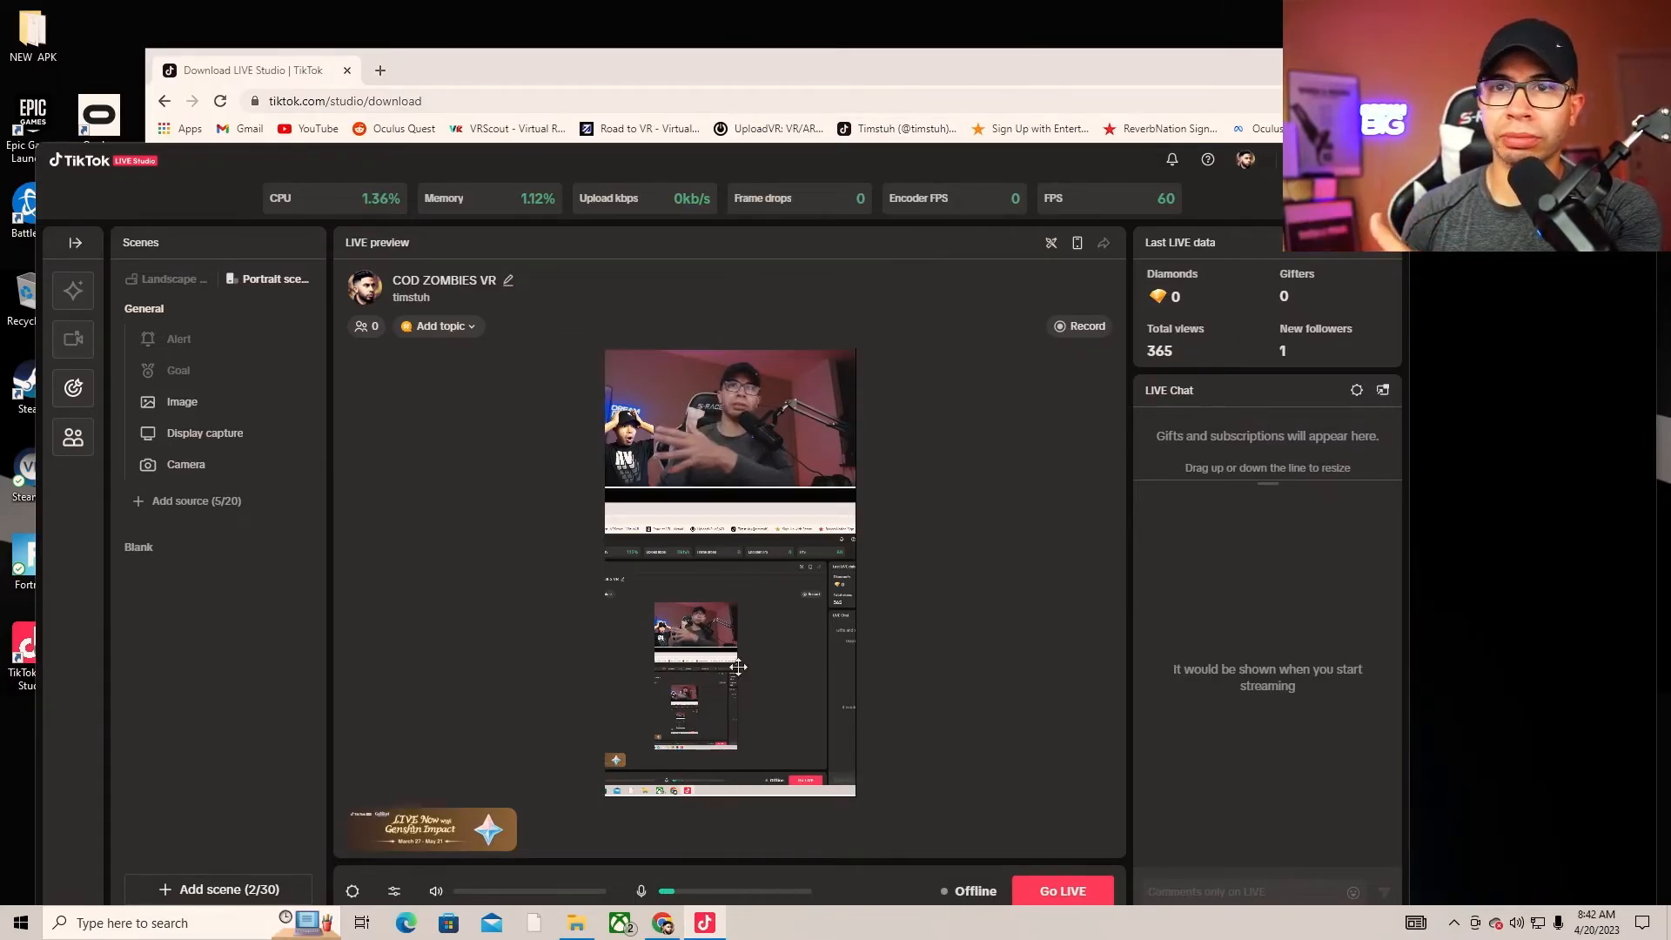
left_click(683, 353)
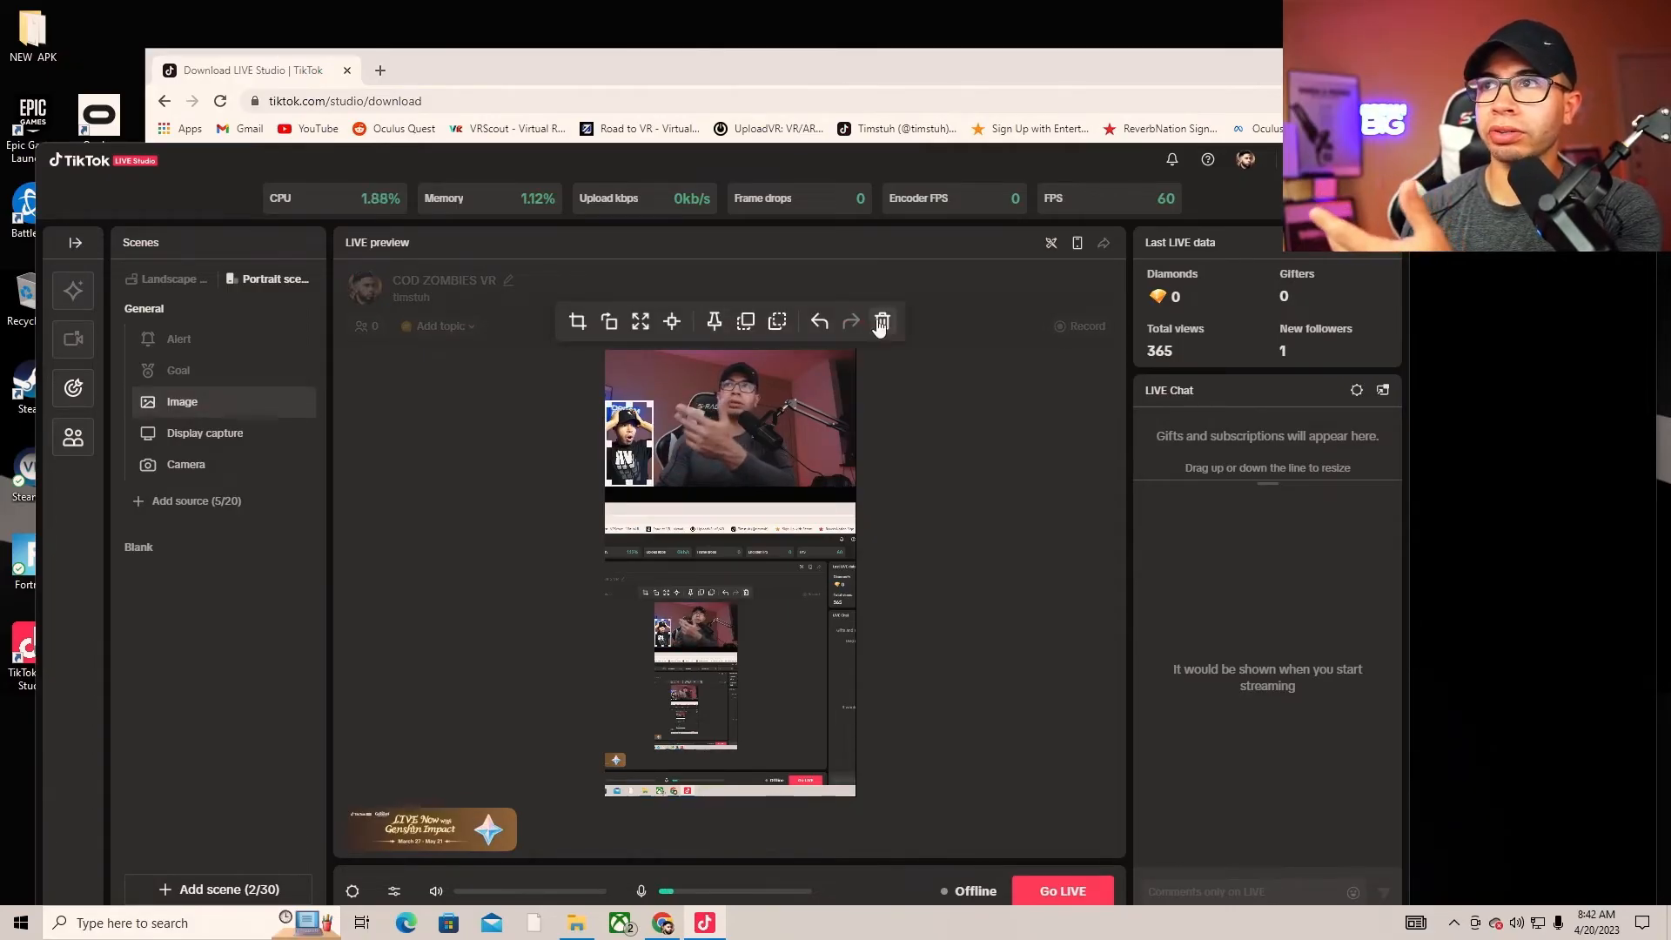
left_click(881, 322)
- Examine the source types that can be added to the portrait scene, the display capture's settings and the camera source
left_click(188, 469)
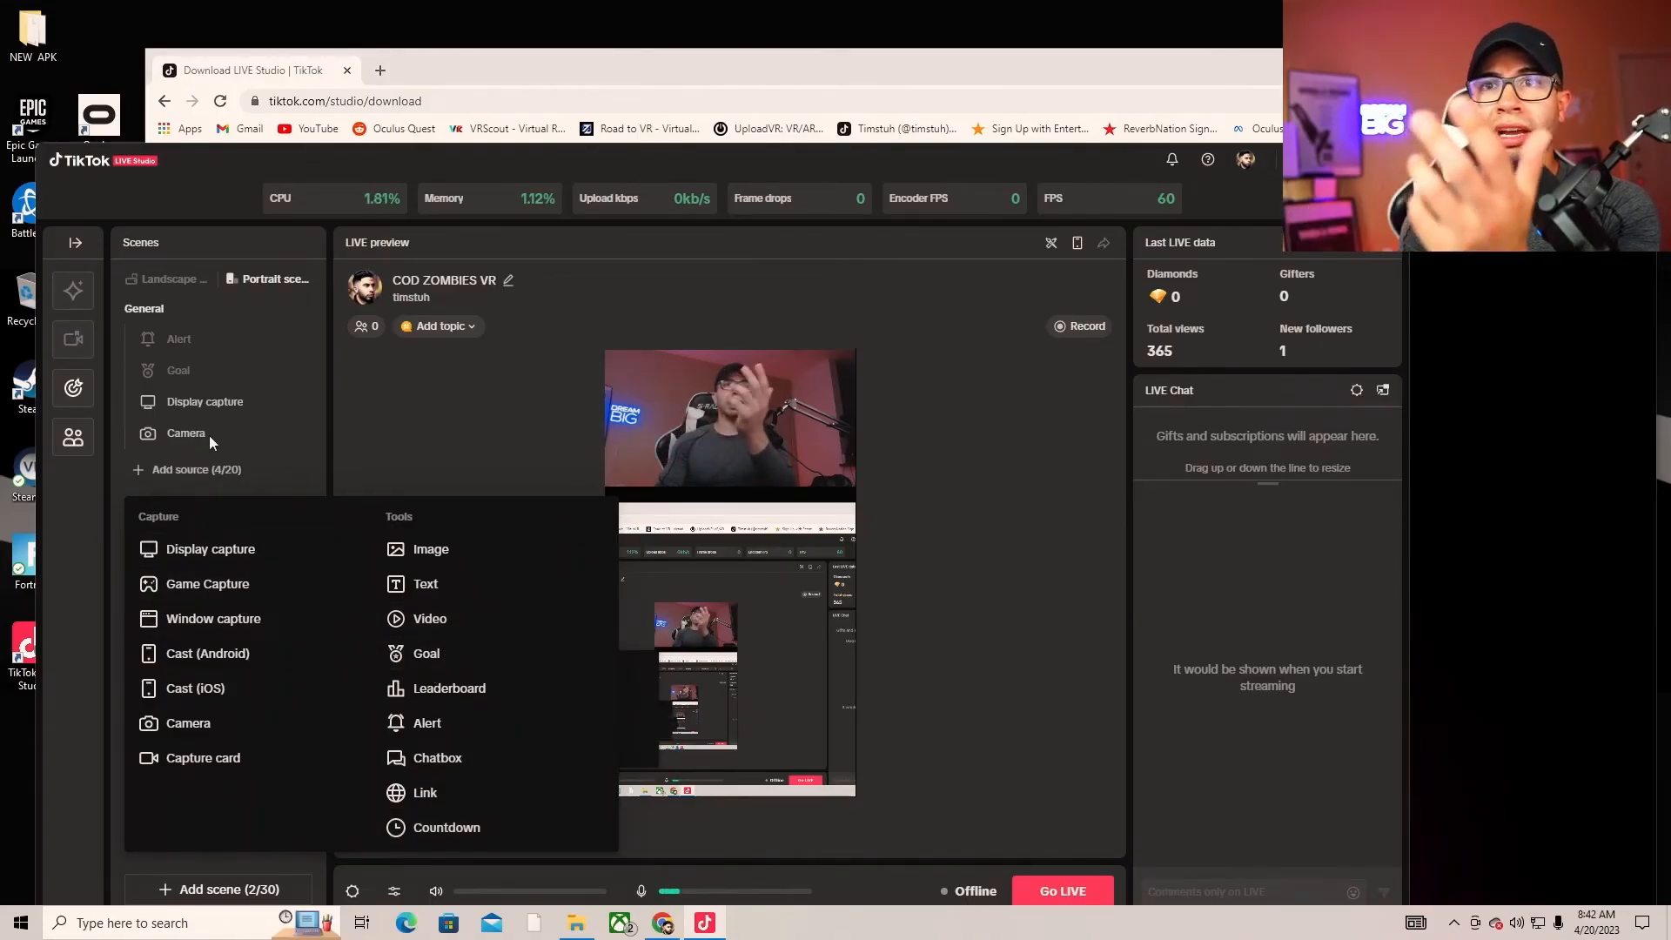
left_click(111, 749)
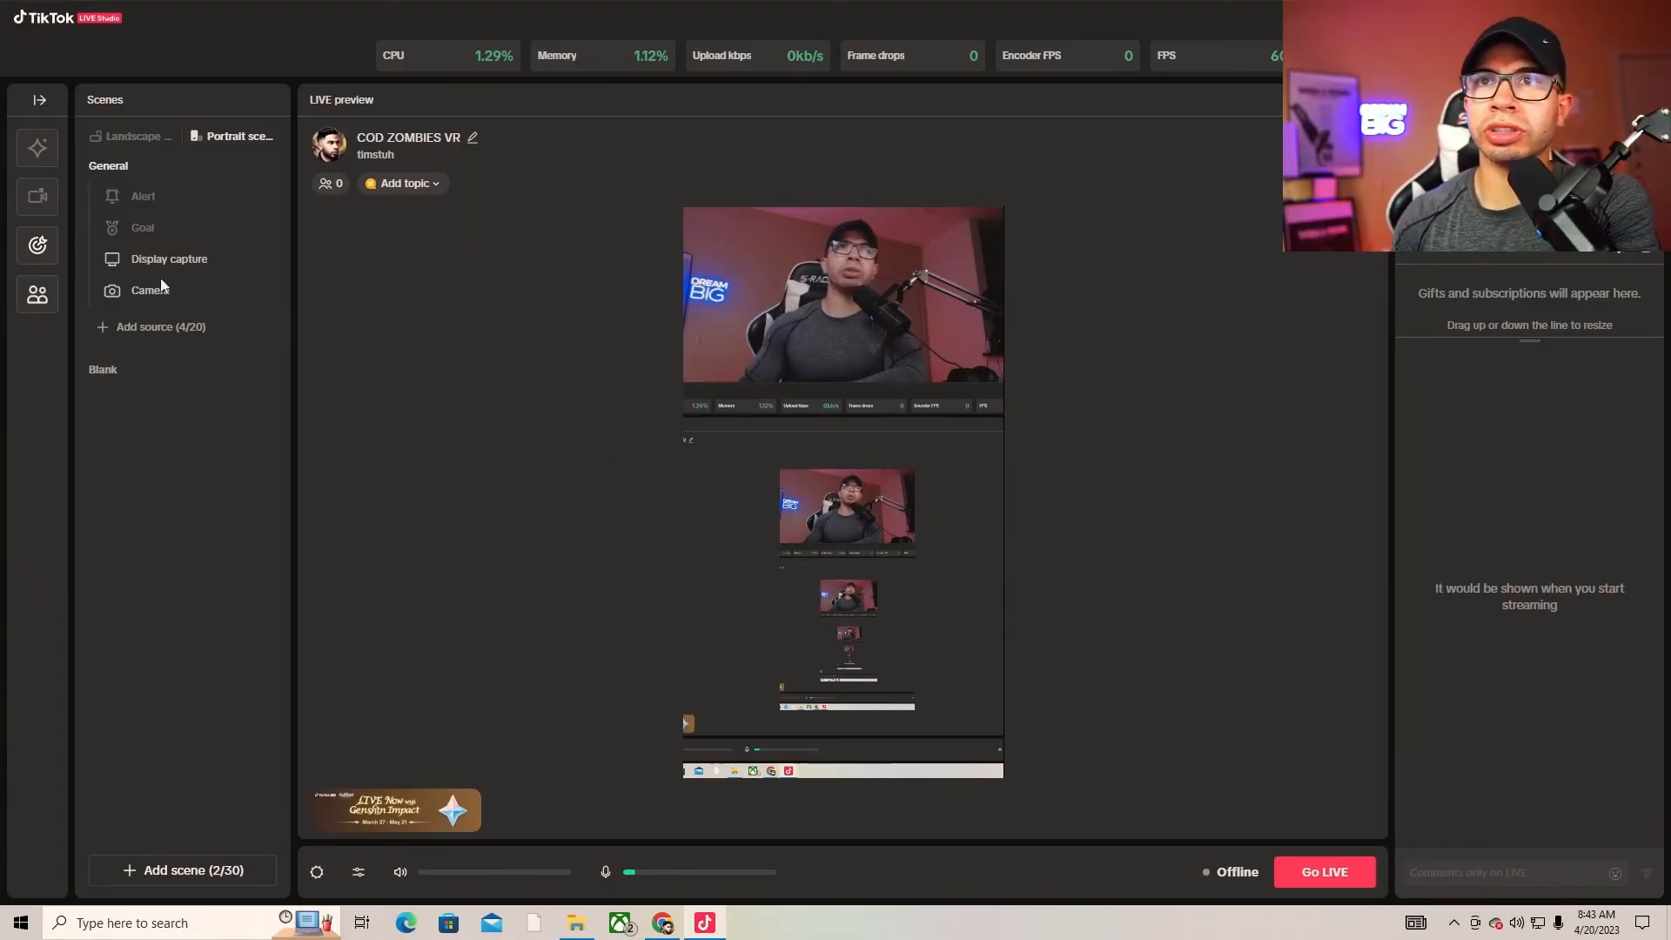
left_click(243, 260)
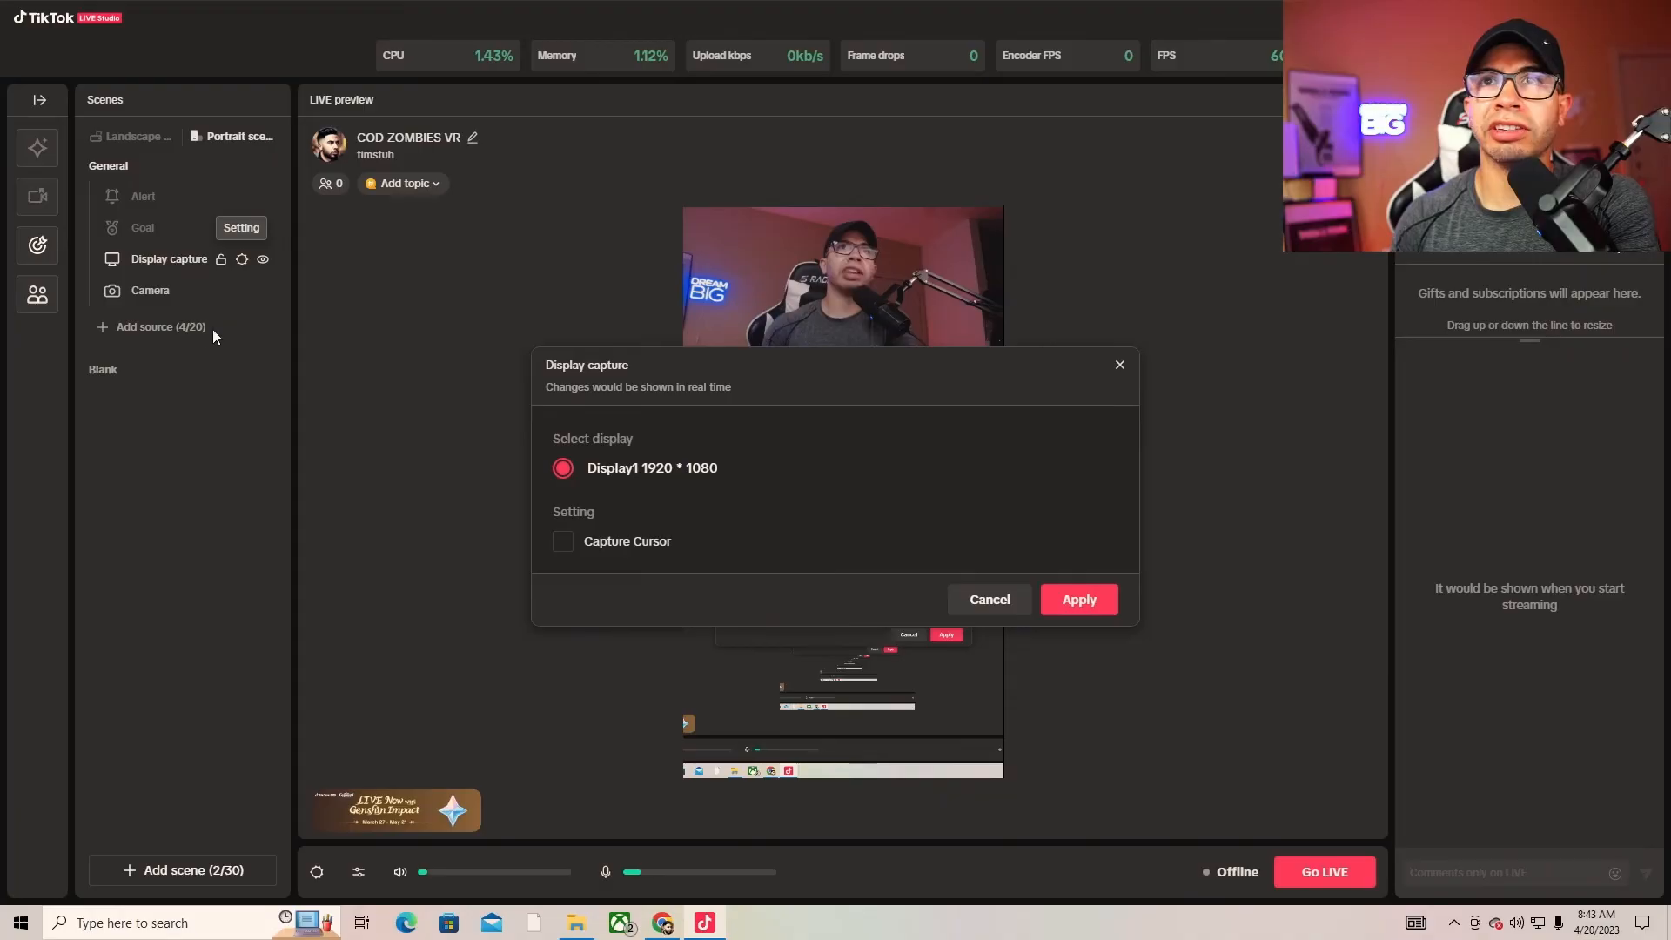
left_click(987, 599)
left_click(162, 328)
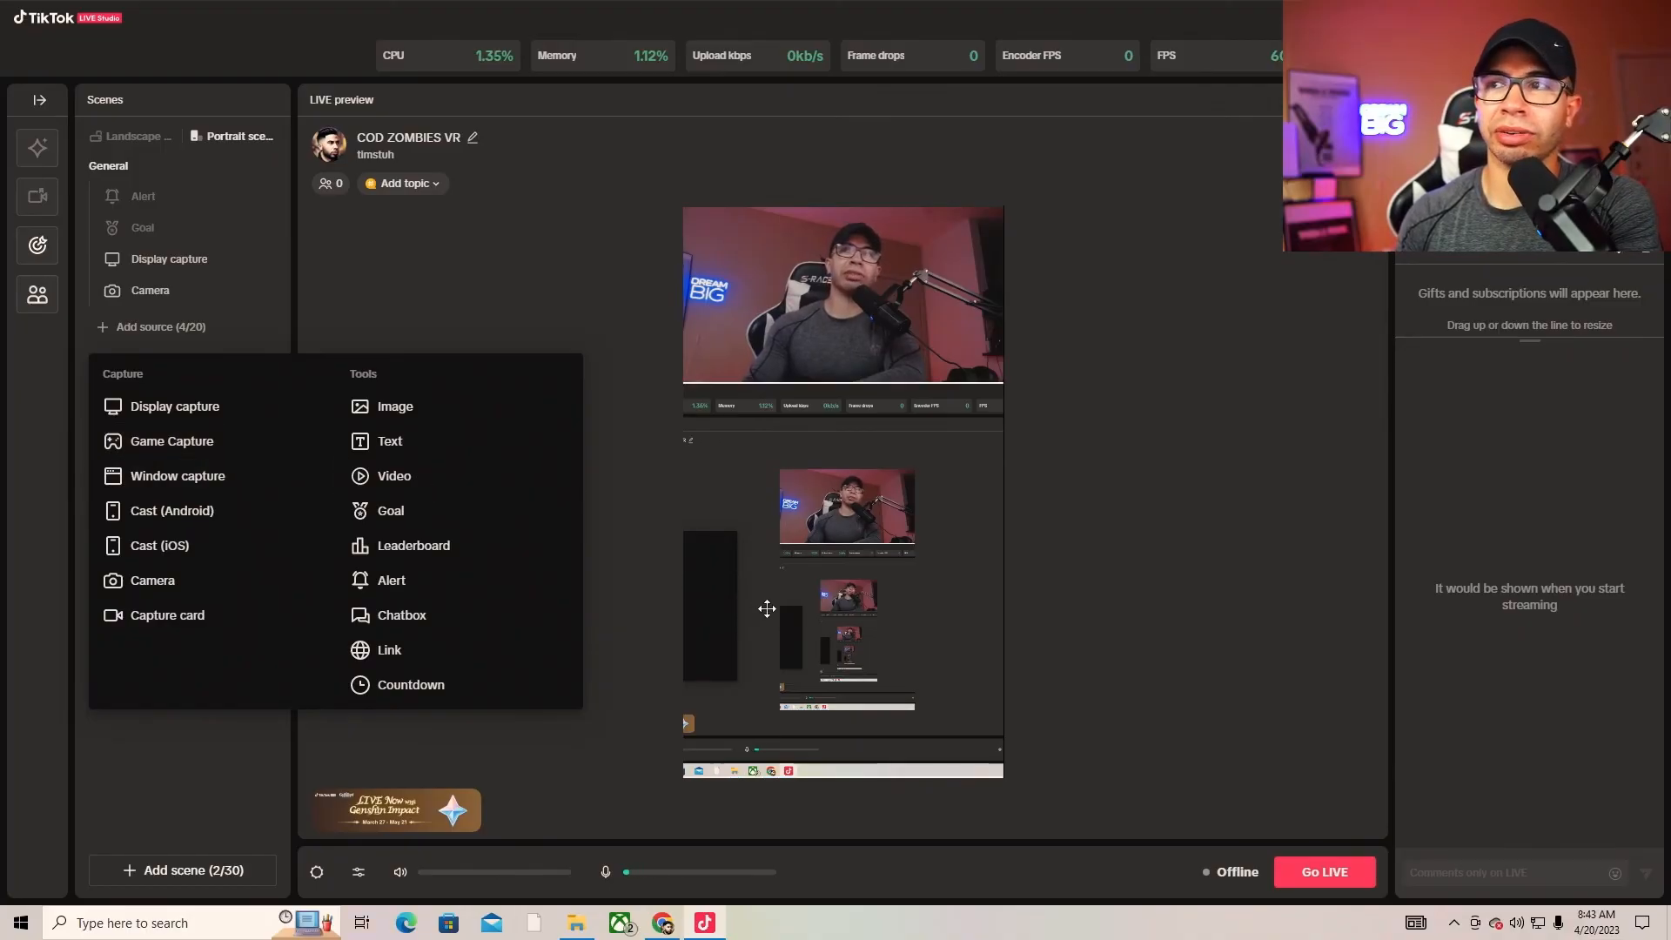
left_click(374, 277)
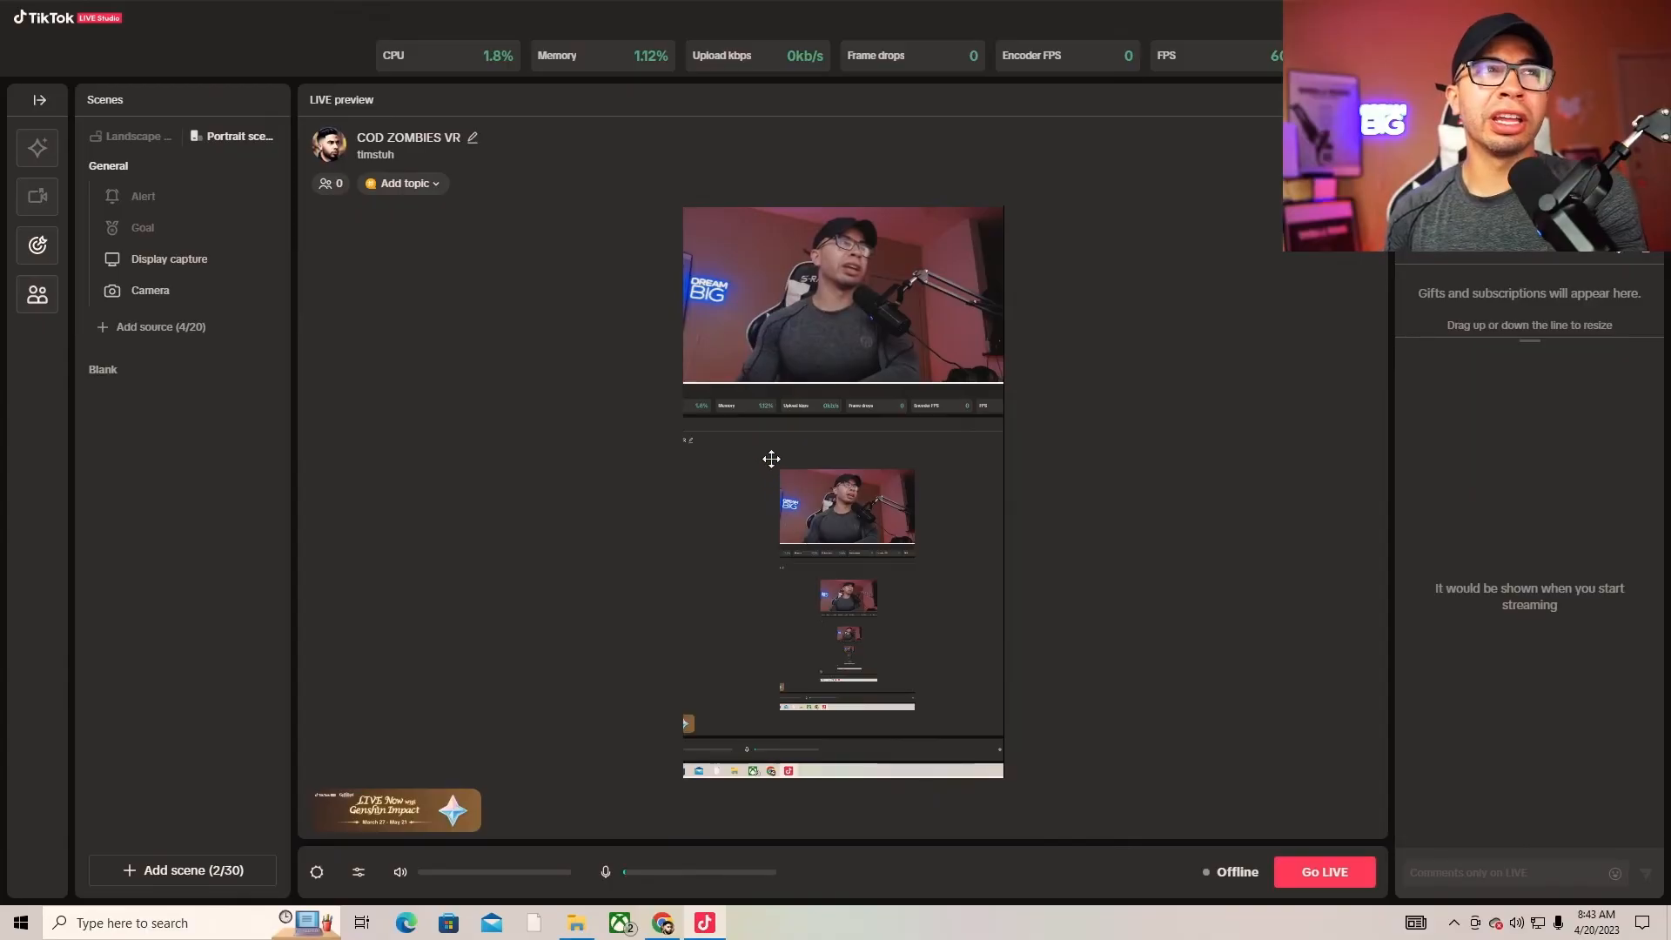
left_click(832, 307)
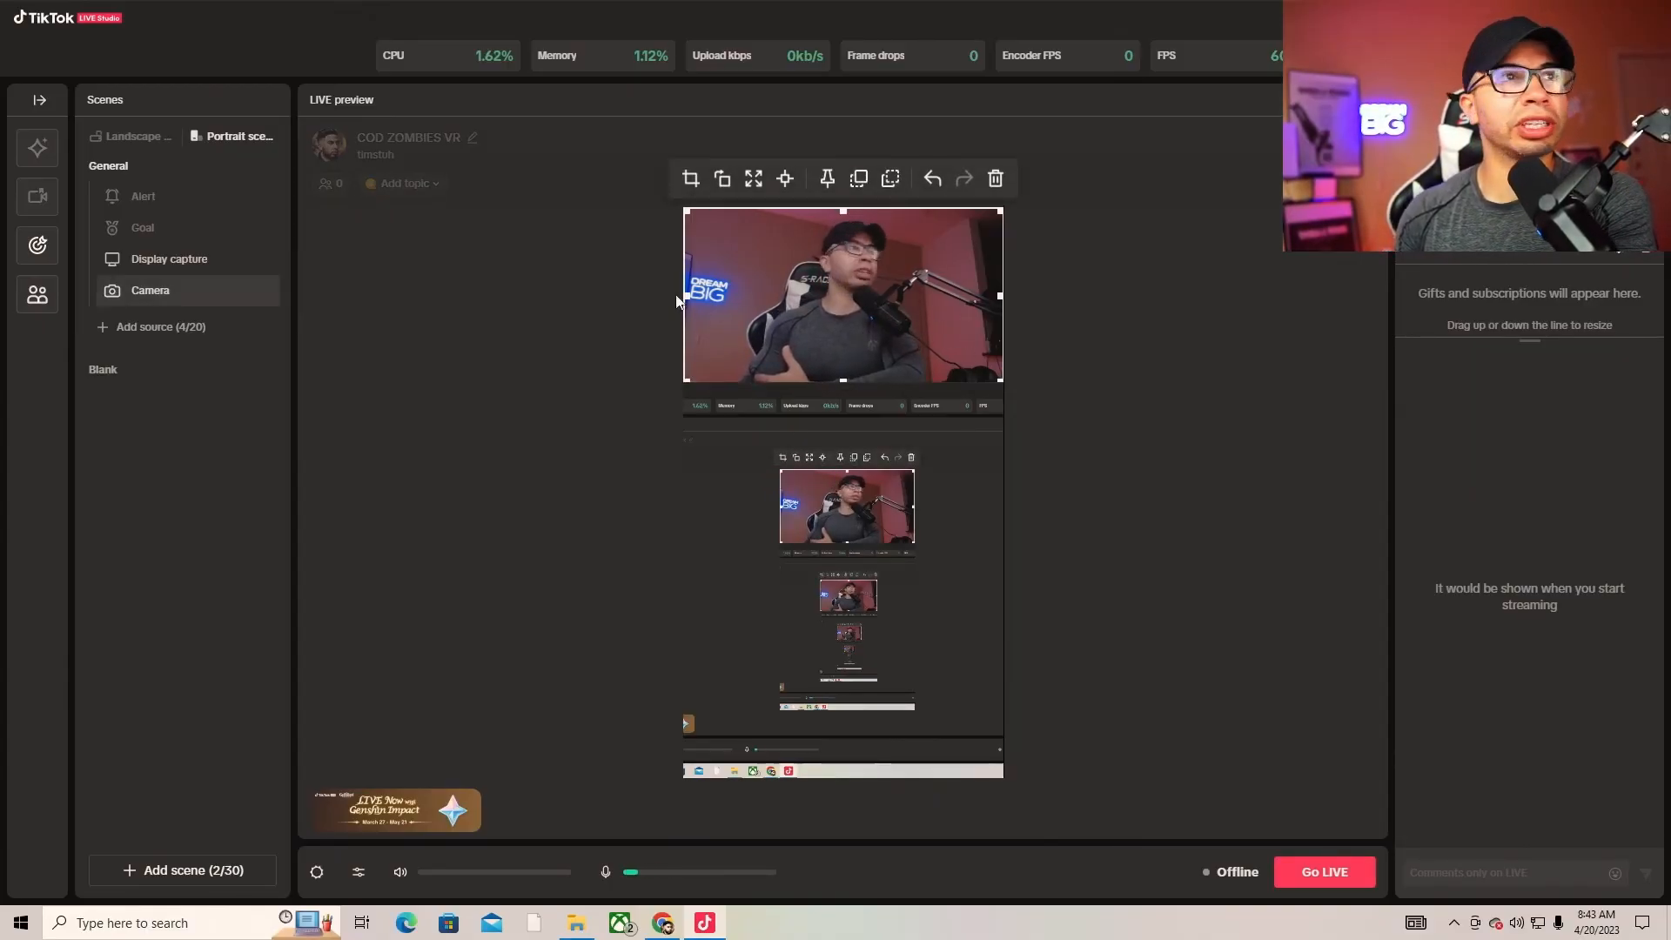
left_click(526, 324)
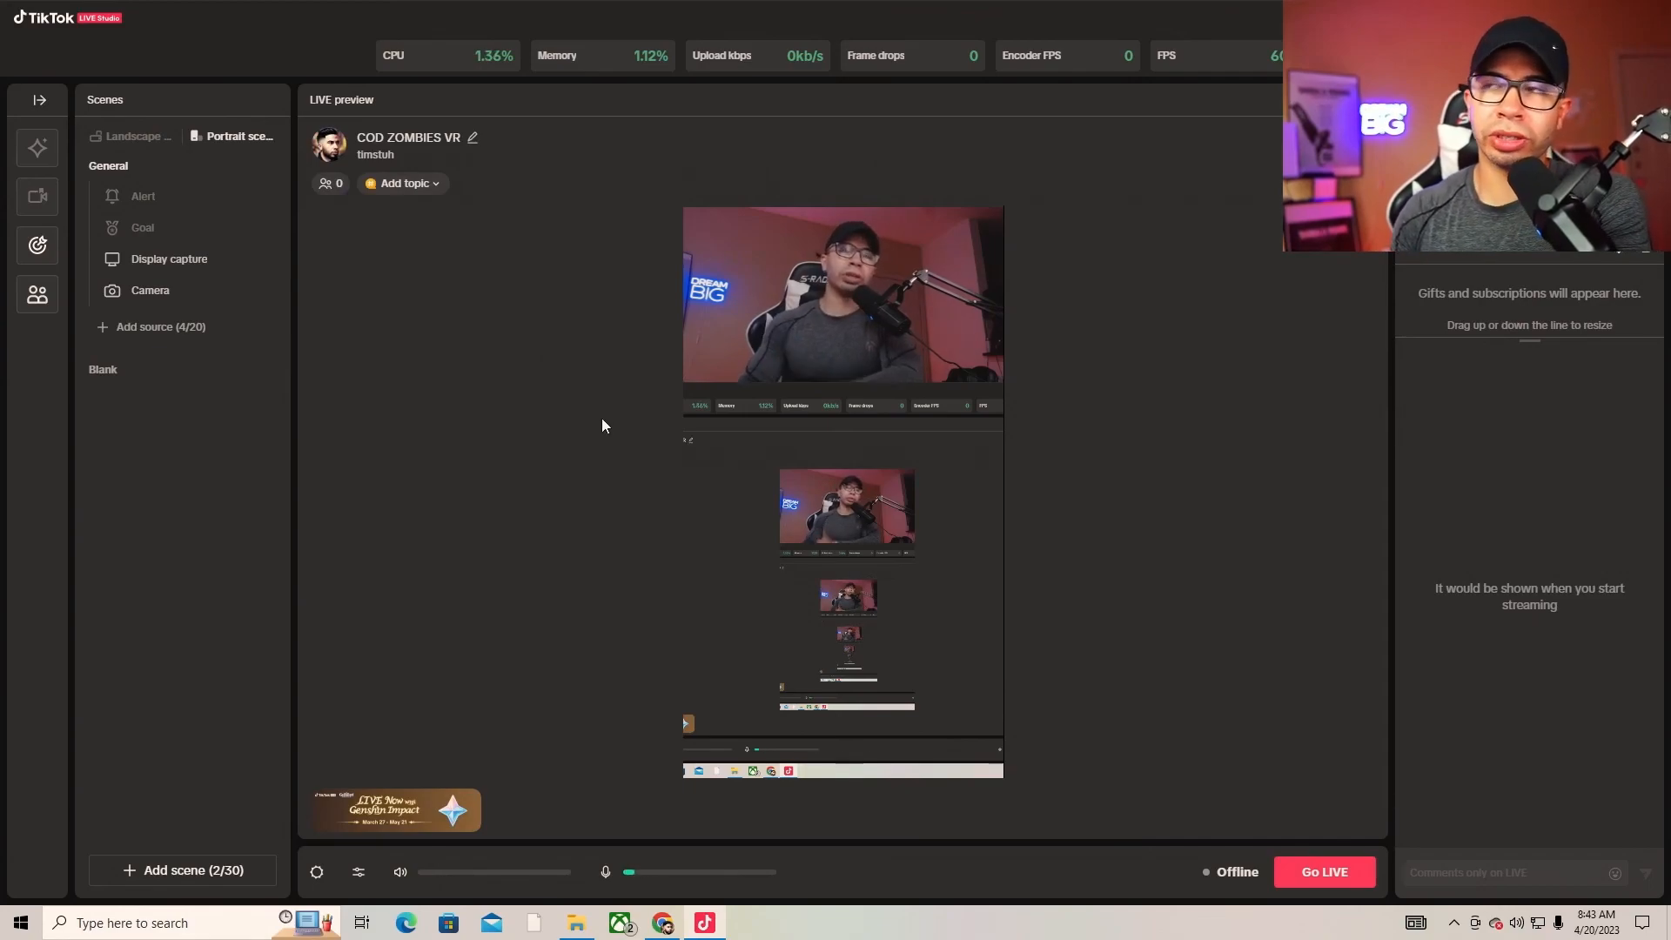